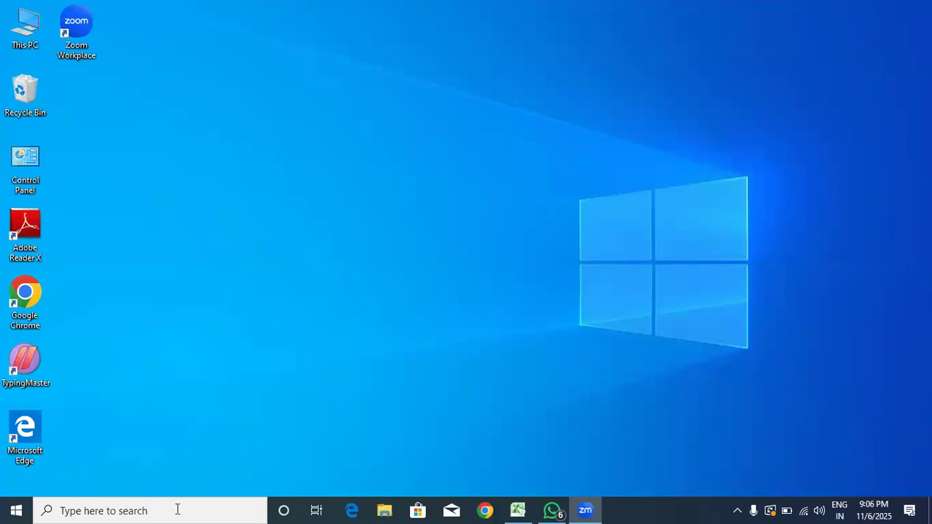
Switch to the open Book1 workbook in Microsoft Excel.
{"action": "left_click", "coordinate": [514, 508]}
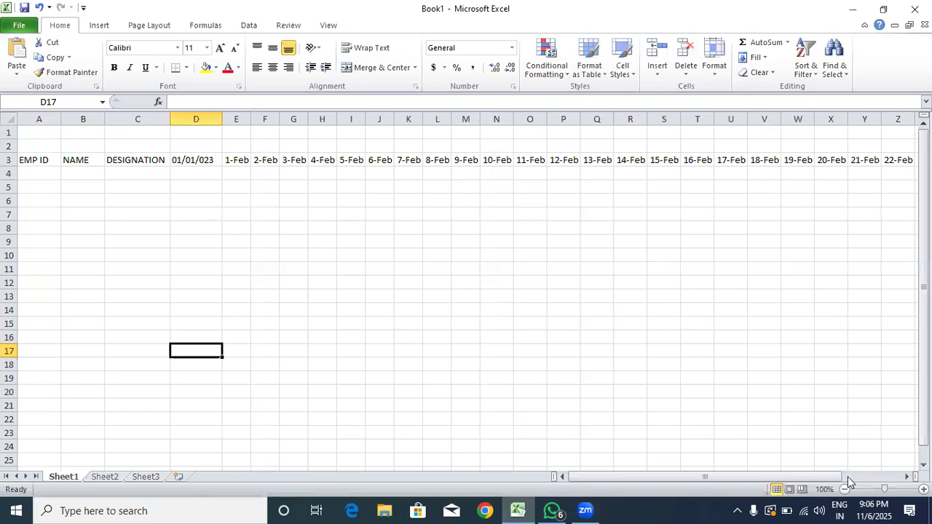
{"action": "left_click_drag", "start_coordinate": [848, 480], "coordinate": [723, 478]}
Change the date in cell D3 to 01/01/2002.
{"action": "left_click", "coordinate": [212, 159]}
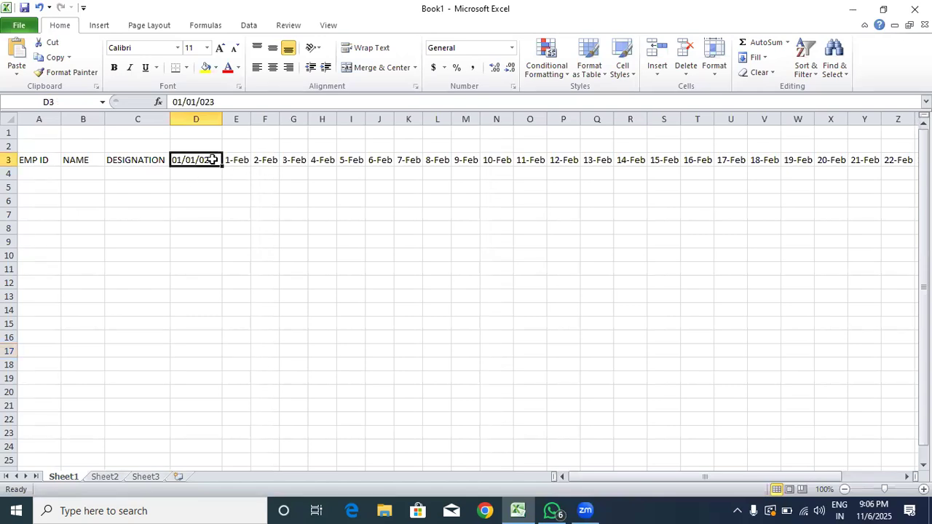
{"action": "double_click", "coordinate": [214, 159]}
{"action": "key", "text": "Return"}
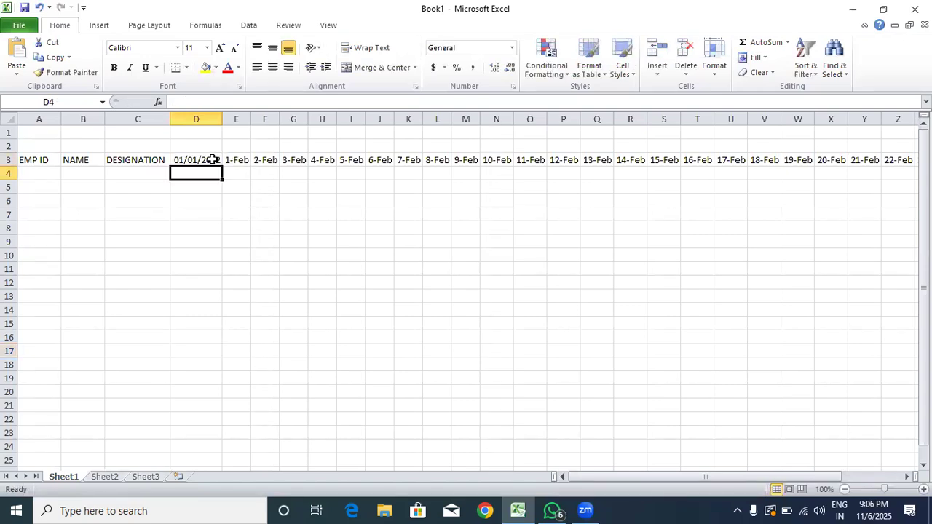
{"action": "left_click", "coordinate": [215, 160]}
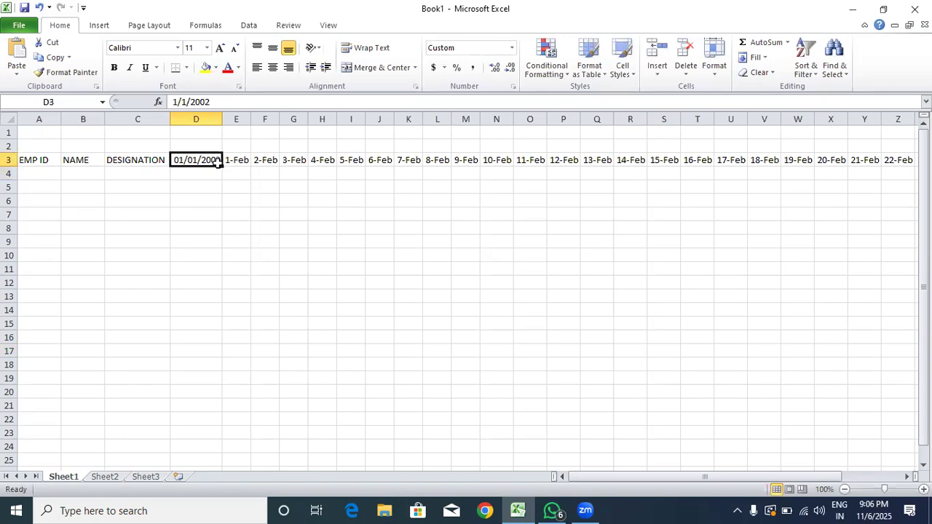
Replace the content of cell D3 with the header MONTH.
{"action": "key", "text": "BackSpace"}
{"action": "left_click_drag", "start_coordinate": [236, 160], "coordinate": [256, 160]}
{"action": "left_click", "coordinate": [205, 160]}
{"action": "key", "text": "BackSpace"}
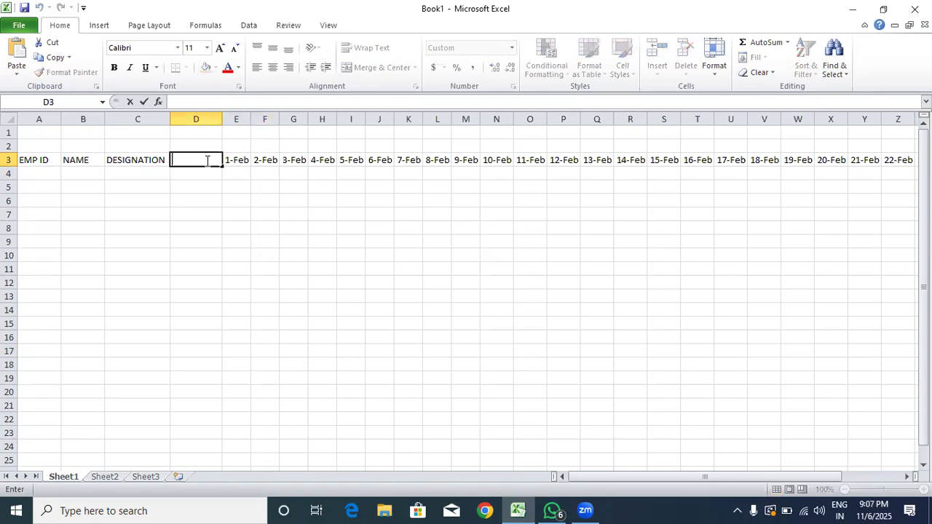
{"action": "type", "text": "MONTH"}
{"action": "left_click", "coordinate": [208, 240]}
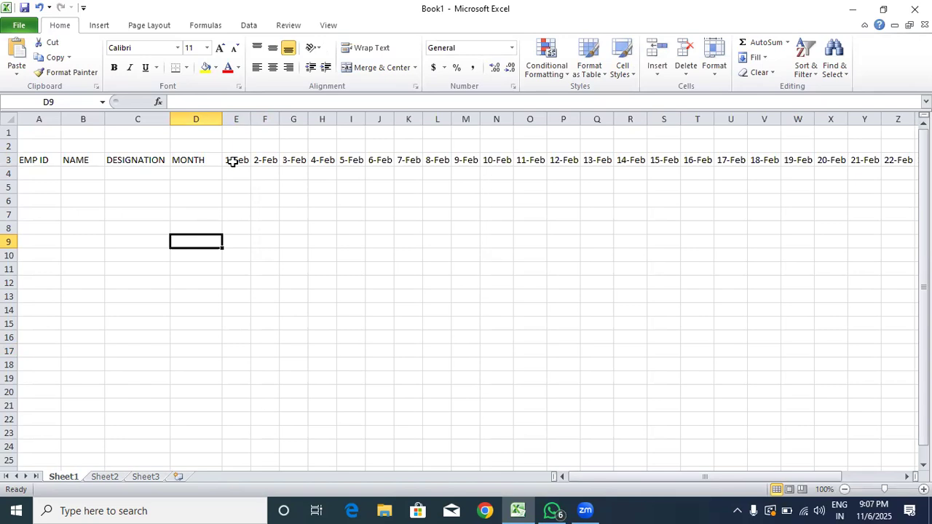
Clear the dates in row 3 from column E onward and enter 01/03/2025 in cell E3.
{"action": "left_click_drag", "start_coordinate": [228, 161], "coordinate": [850, 166]}
{"action": "key", "text": "Delete"}
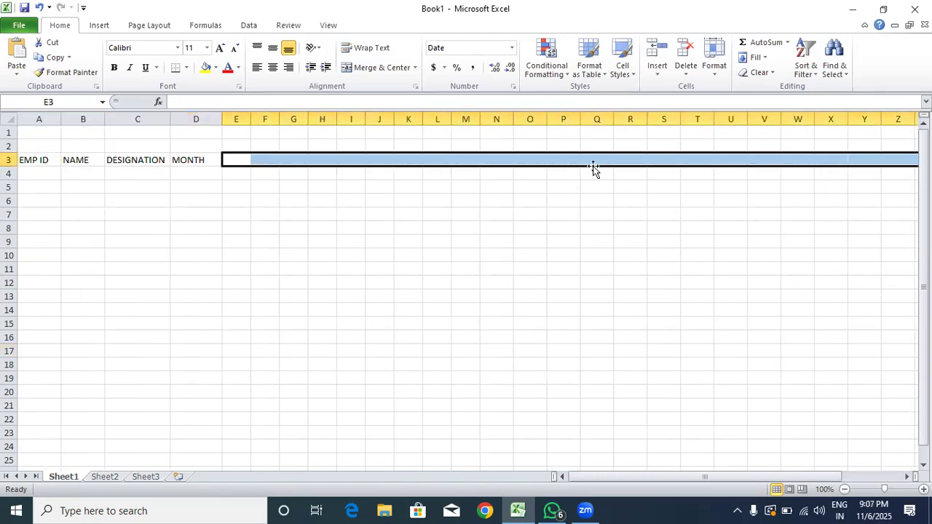
{"action": "double_click", "coordinate": [236, 158]}
{"action": "type", "text": "01/03/2025"}
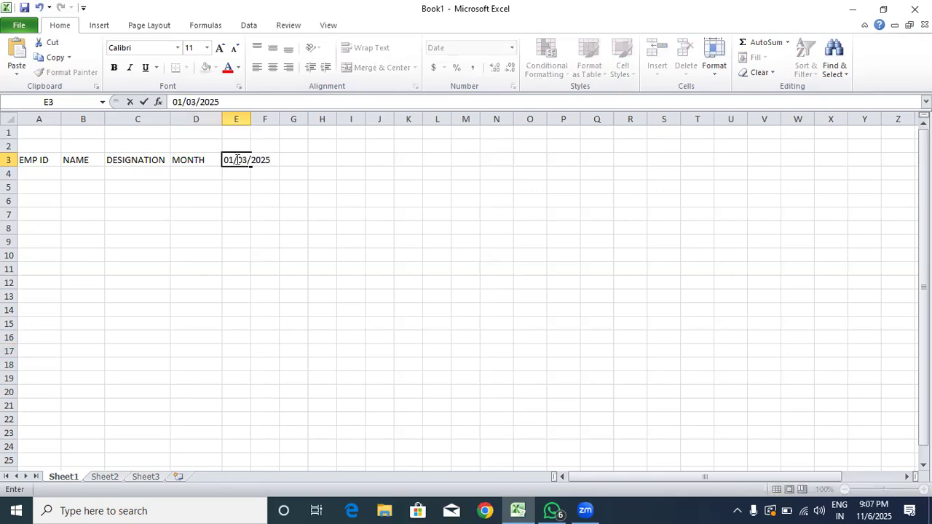
{"action": "left_click", "coordinate": [262, 225]}
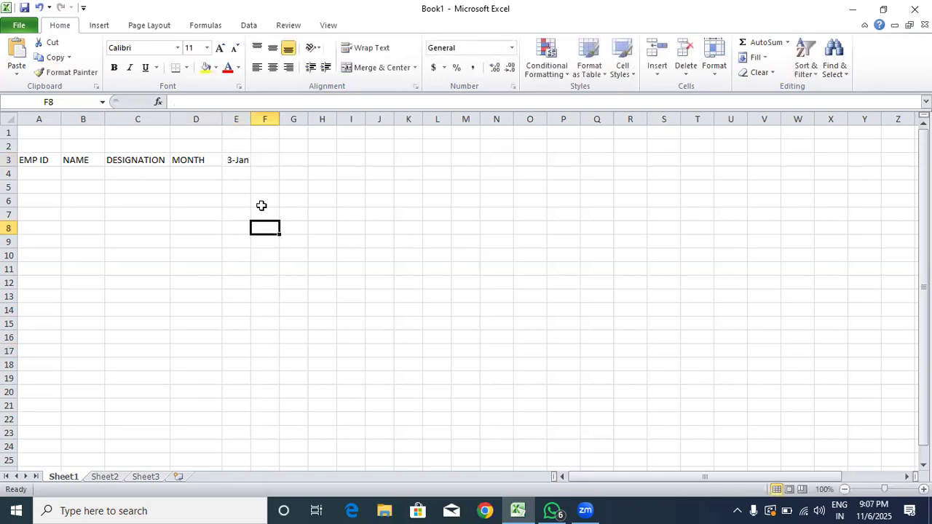
Apply the custom number format dd/mm/yyyy to the date in cell E3.
{"action": "left_click", "coordinate": [234, 162]}
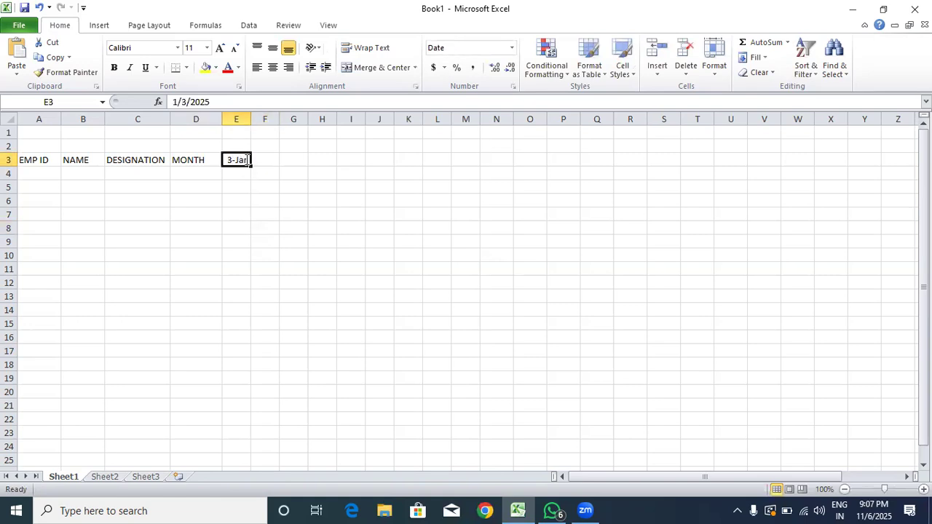
{"action": "double_click", "coordinate": [249, 160]}
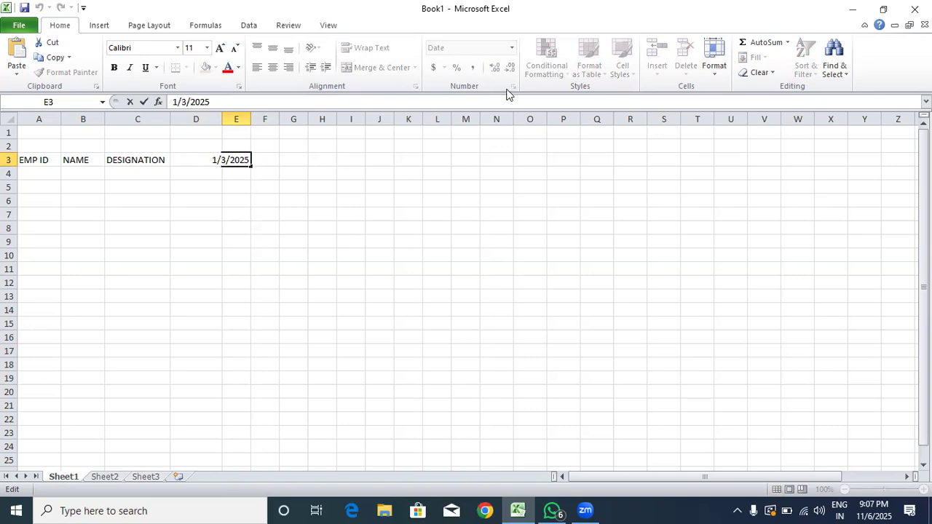
{"action": "left_click", "coordinate": [357, 224]}
{"action": "left_click", "coordinate": [239, 163]}
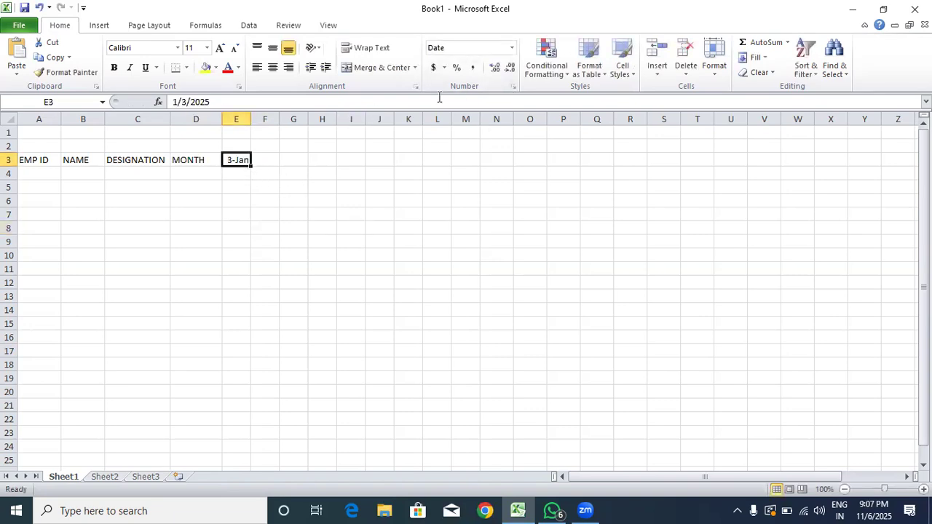
{"action": "left_click", "coordinate": [513, 86]}
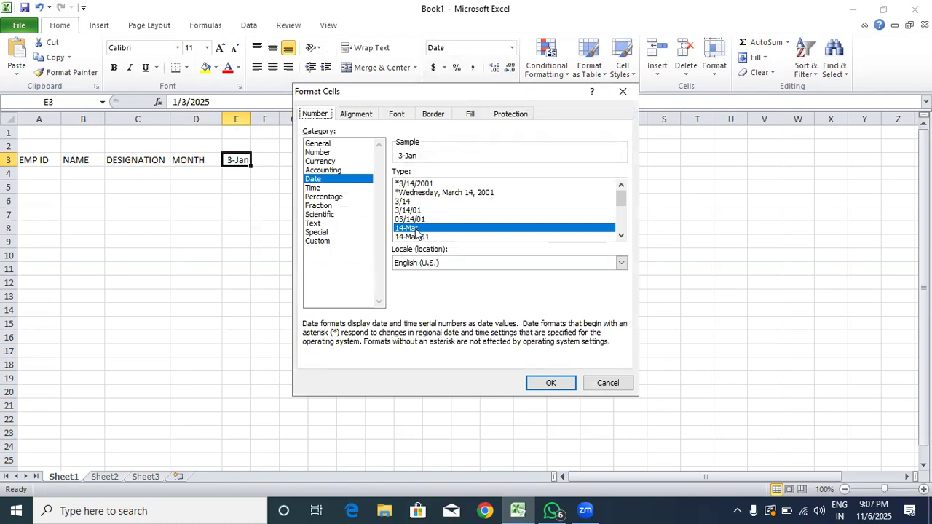
{"action": "left_click", "coordinate": [318, 241]}
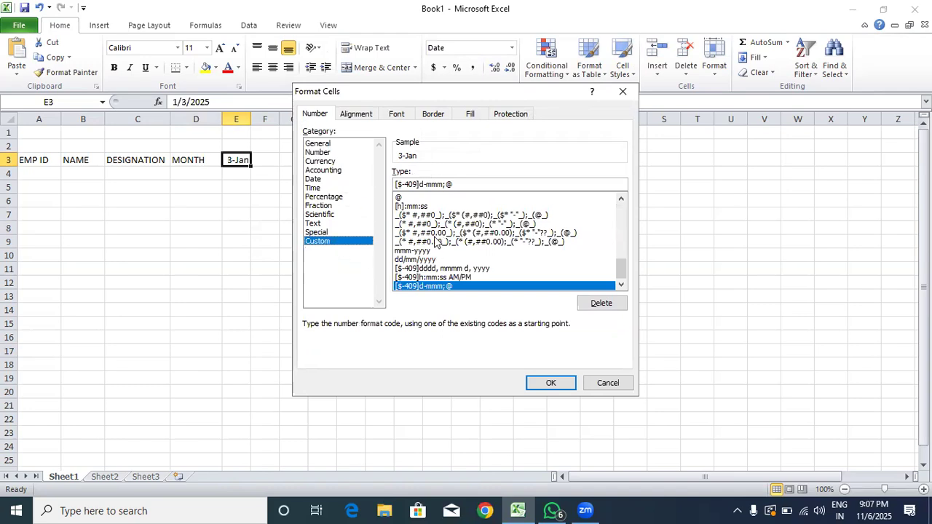
{"action": "left_click", "coordinate": [428, 260]}
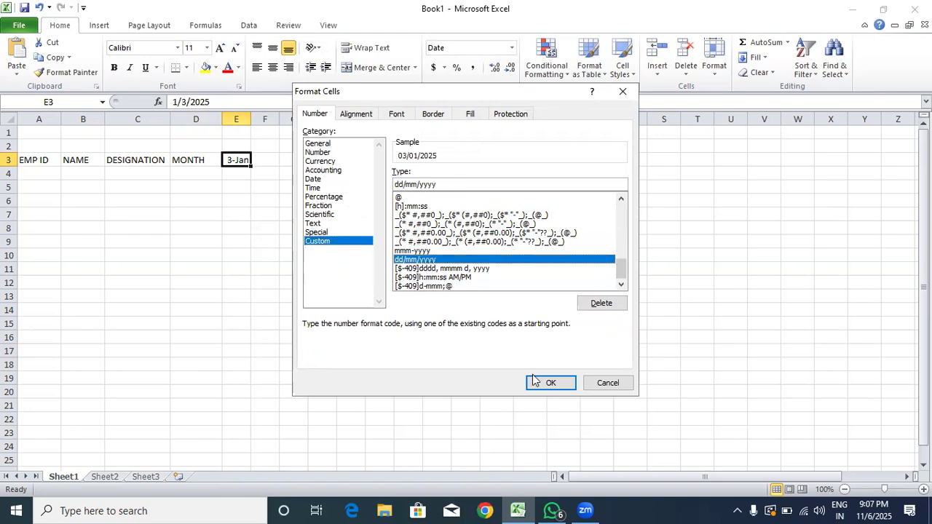
{"action": "left_click", "coordinate": [532, 379]}
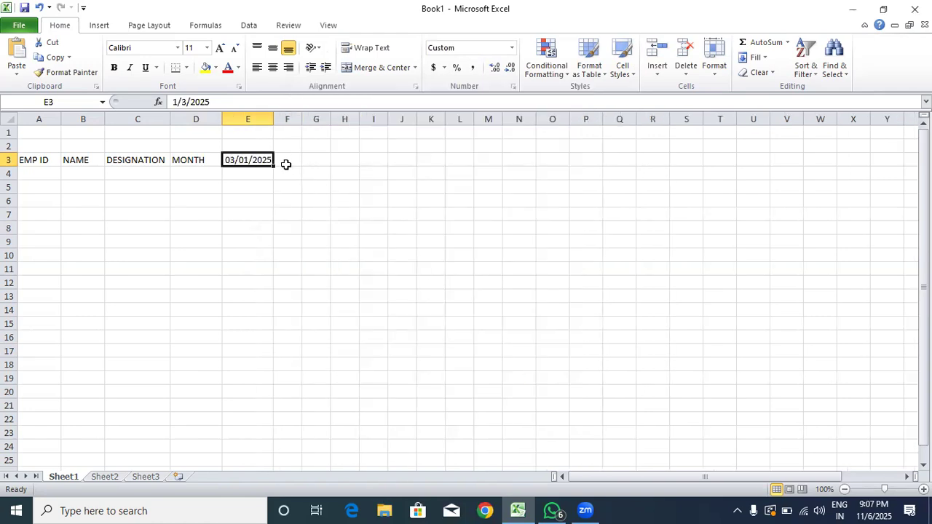
Fill the date series from E3 across row 3 to 31/01/2025 in AG3, and autofit the width of columns E to AG.
{"action": "left_click_drag", "start_coordinate": [274, 166], "coordinate": [816, 159]}
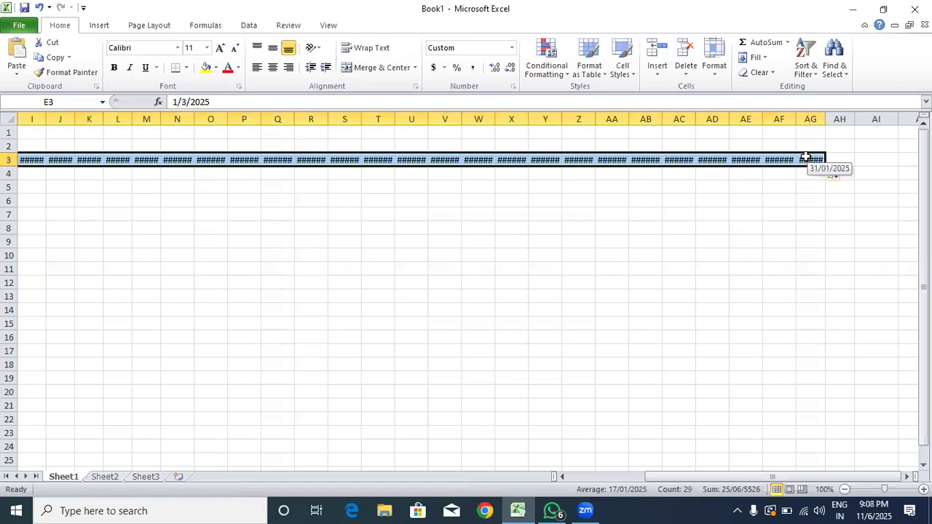
{"action": "left_click_drag", "start_coordinate": [810, 119], "coordinate": [226, 200]}
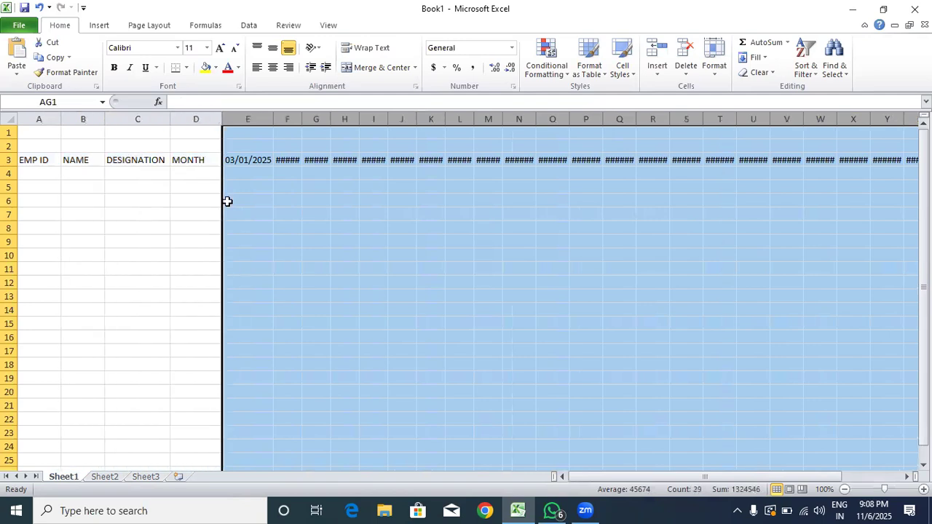
{"action": "left_click", "coordinate": [717, 73]}
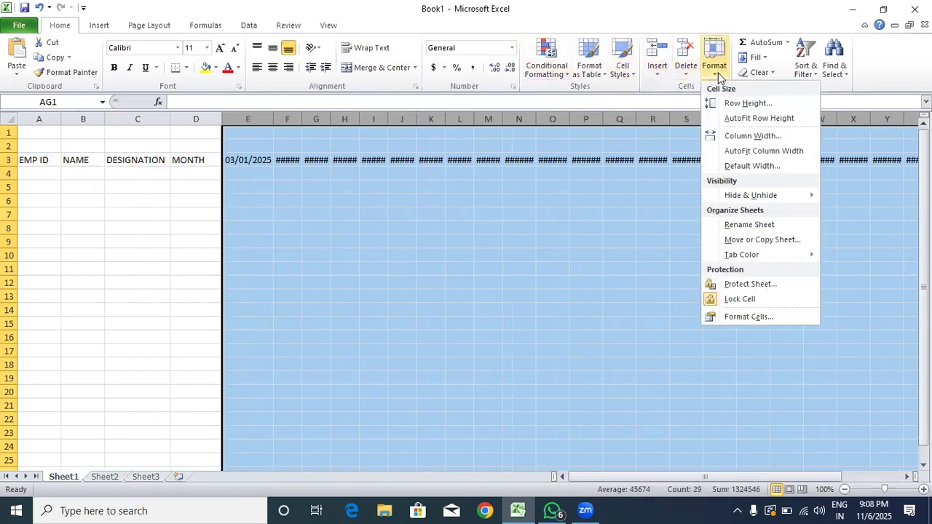
{"action": "left_click", "coordinate": [746, 151]}
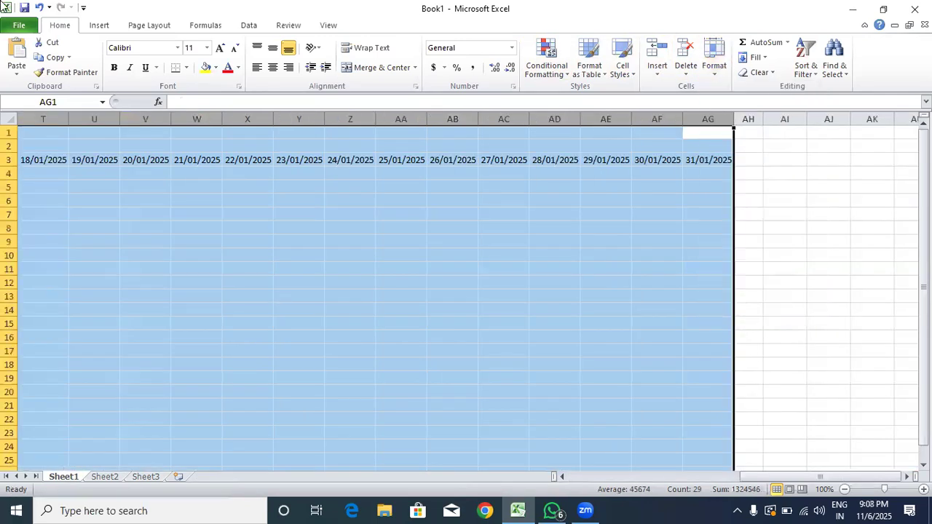
Format columns E to AG with the 14-Mar date type and autofit their width.
{"action": "left_click", "coordinate": [512, 89]}
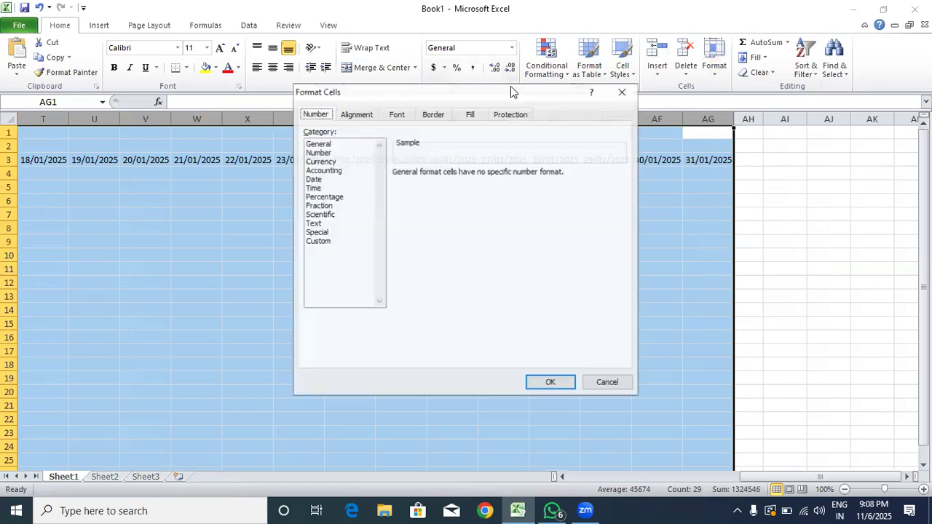
{"action": "left_click", "coordinate": [326, 181]}
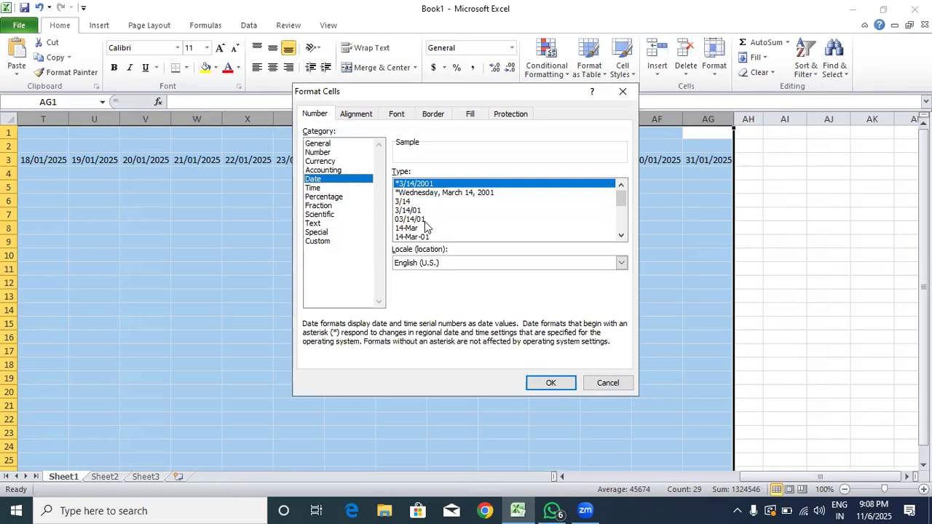
{"action": "left_click", "coordinate": [424, 229]}
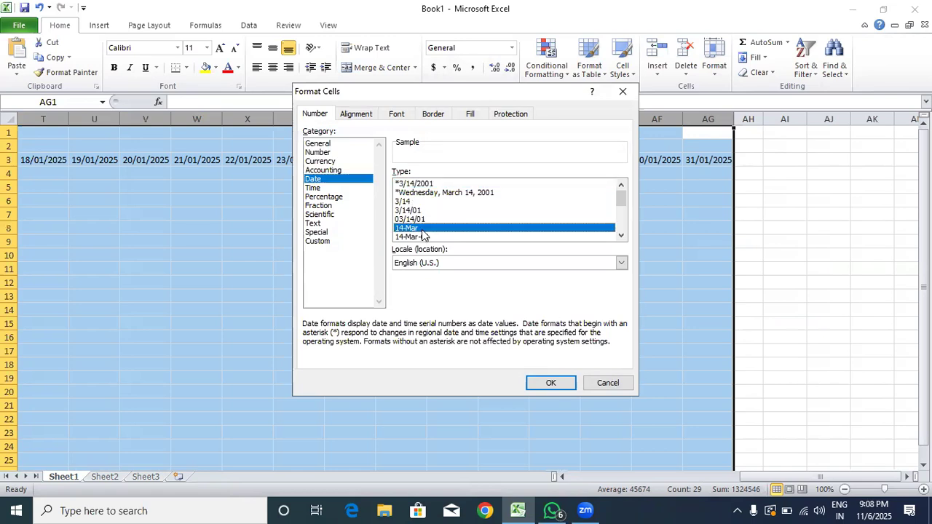
{"action": "left_click", "coordinate": [542, 381]}
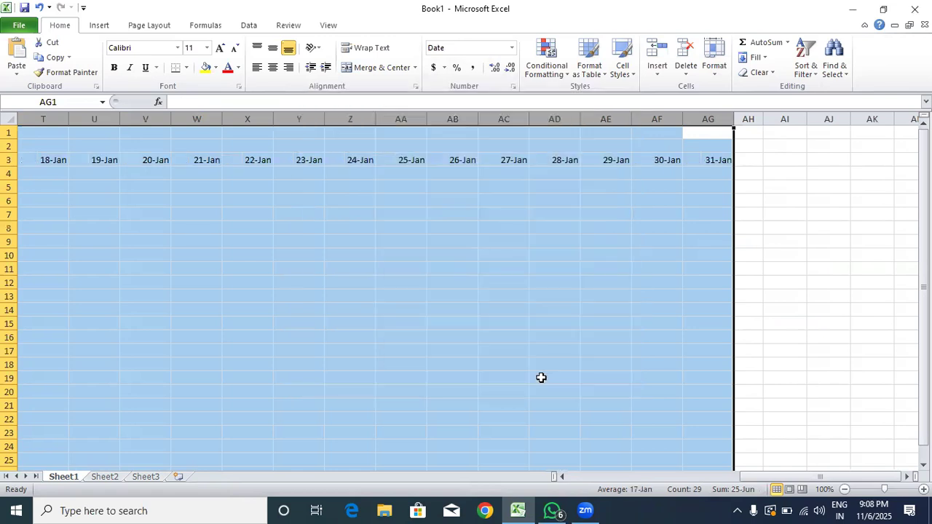
{"action": "left_click", "coordinate": [717, 76]}
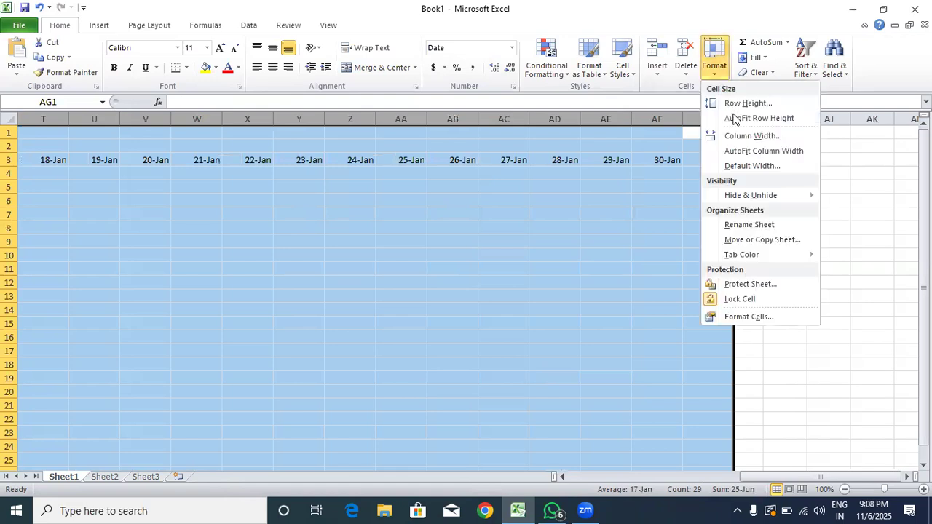
{"action": "left_click", "coordinate": [740, 150]}
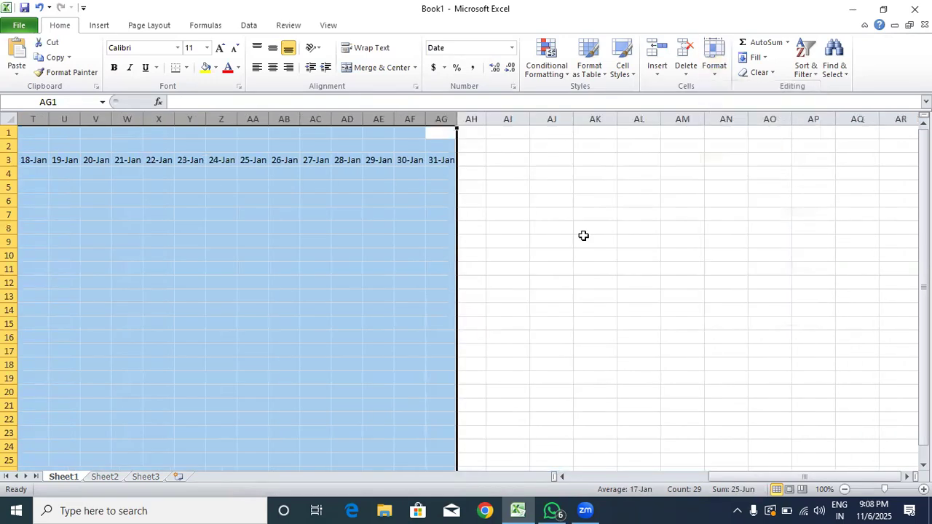
Enter the first employee ID in cell A4, with a period between the EMP prefix and the number.
{"action": "left_click_drag", "start_coordinate": [738, 477], "coordinate": [713, 477]}
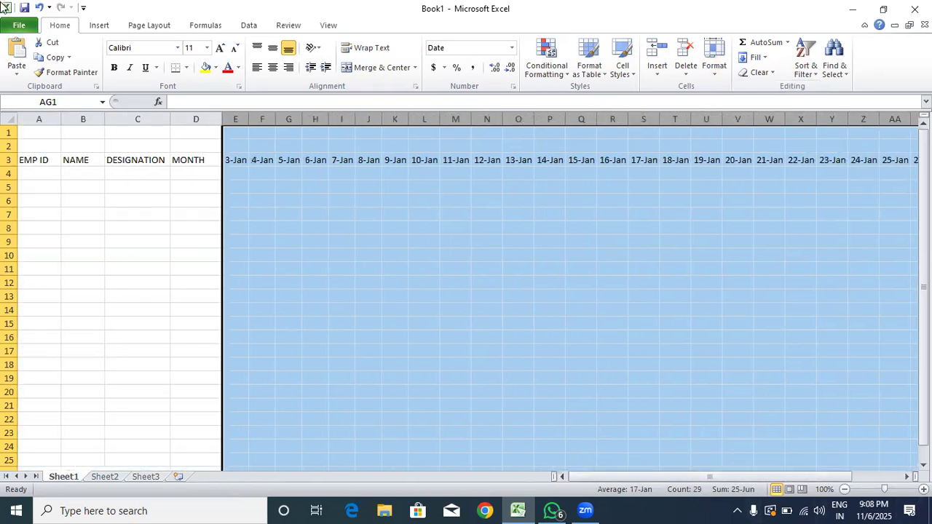
{"action": "double_click", "coordinate": [48, 174]}
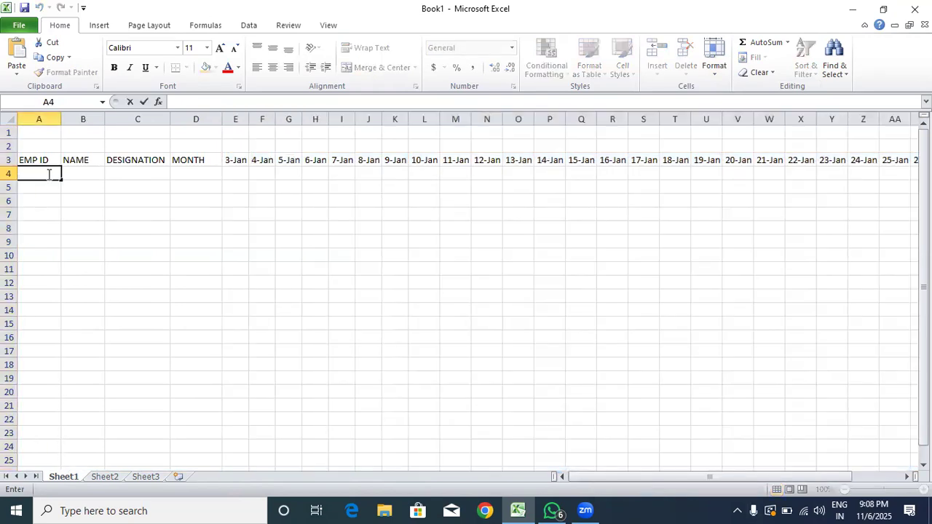
{"action": "type", "text": "EMP"}
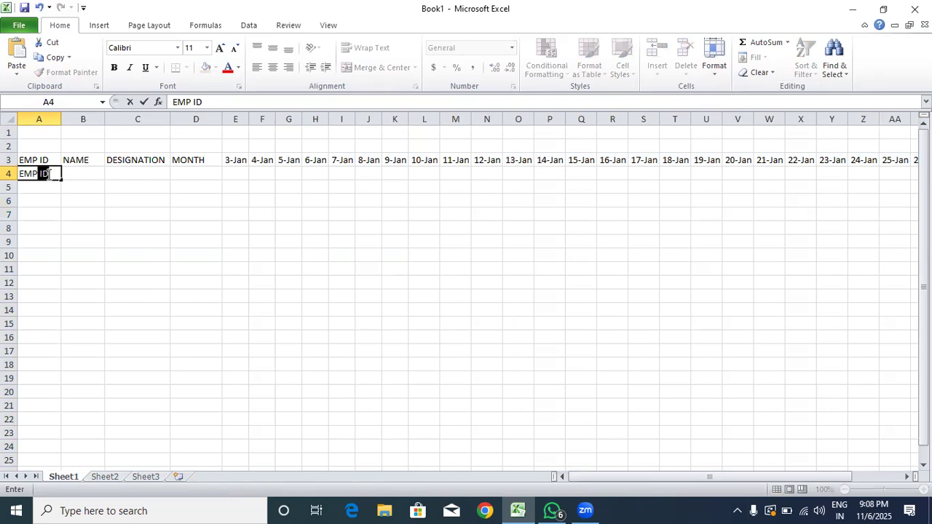
{"action": "type", "text": ",2001"}
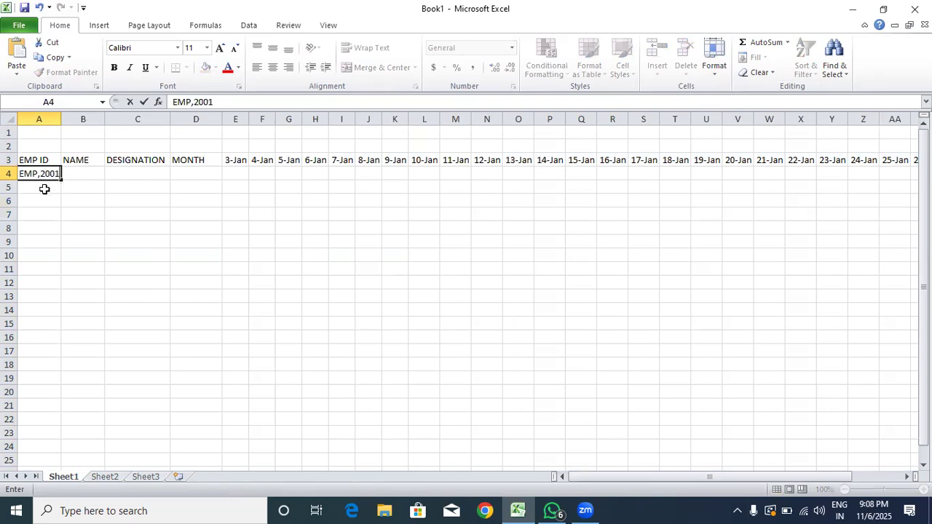
{"action": "left_click", "coordinate": [41, 173]}
{"action": "key", "text": "BackSpace"}
{"action": "type", "text": "."}
Enter the second employee ID in cell A5 and fill the ID series down through A15.
{"action": "left_click", "coordinate": [42, 187]}
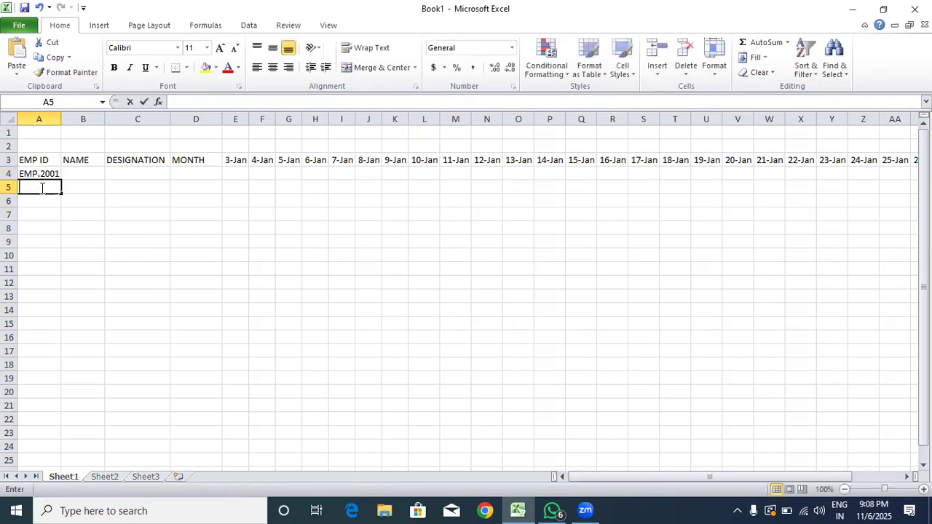
{"action": "type", "text": "EMP.2002"}
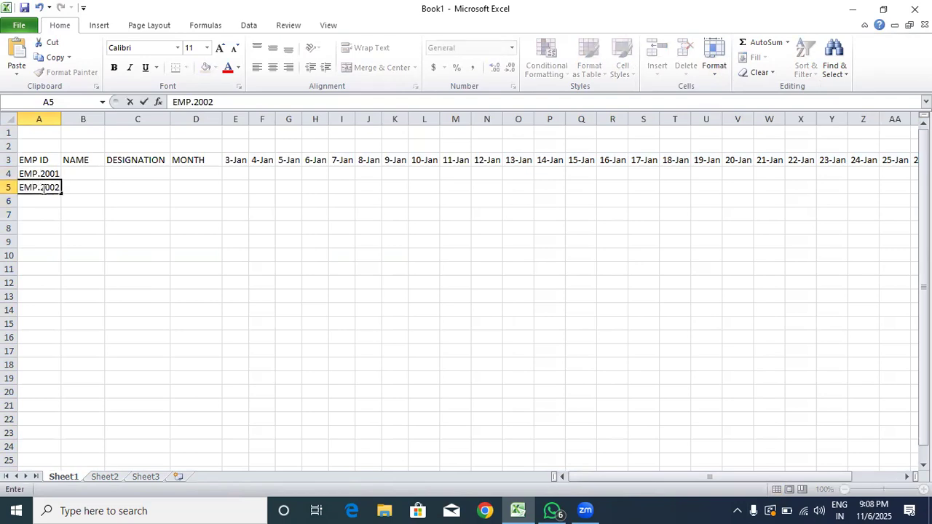
{"action": "left_click", "coordinate": [31, 212]}
{"action": "left_click_drag", "start_coordinate": [45, 173], "coordinate": [54, 325]}
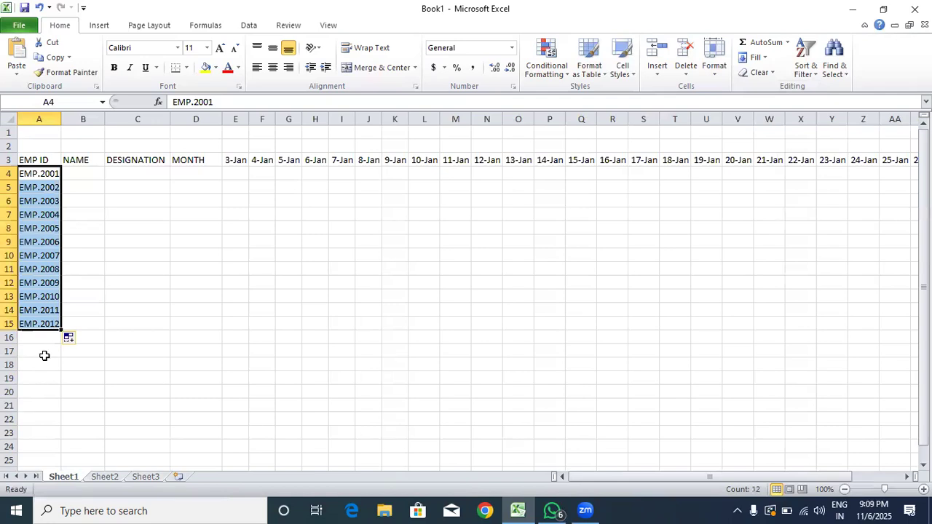
Enter the first five employees' names in the NAME column, from B4 to B8.
{"action": "double_click", "coordinate": [84, 174]}
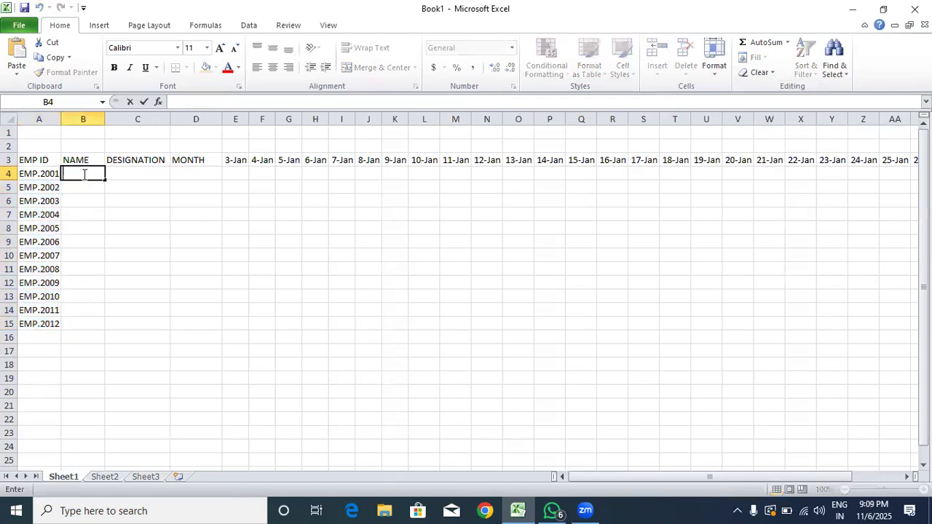
{"action": "type", "text": "VISHAL"}
{"action": "key", "text": "Return"}
{"action": "type", "text": "KAPIL"}
{"action": "key", "text": "Return"}
{"action": "type", "text": "SURAJ"}
{"action": "key", "text": "Return"}
{"action": "type", "text": "SANJ"}
{"action": "type", "text": "EET"}
{"action": "key", "text": "Return"}
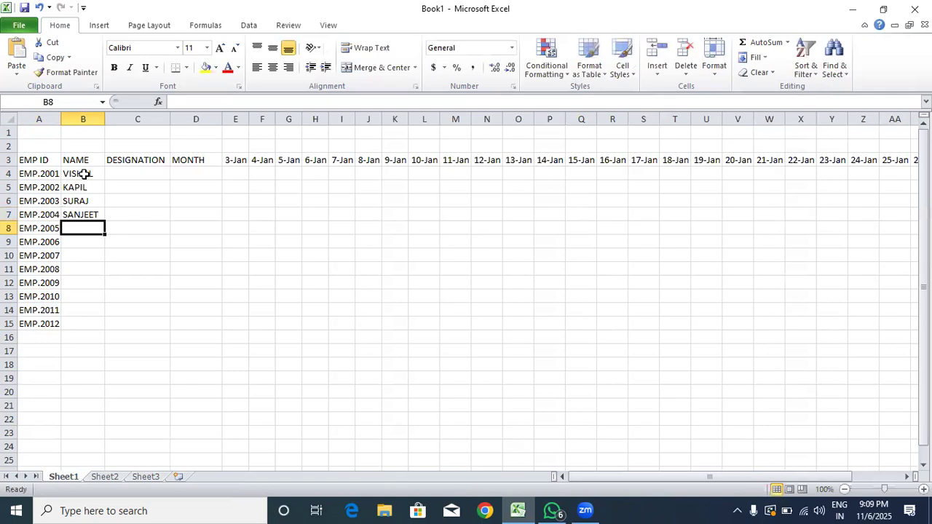
{"action": "type", "text": "KAMAL"}
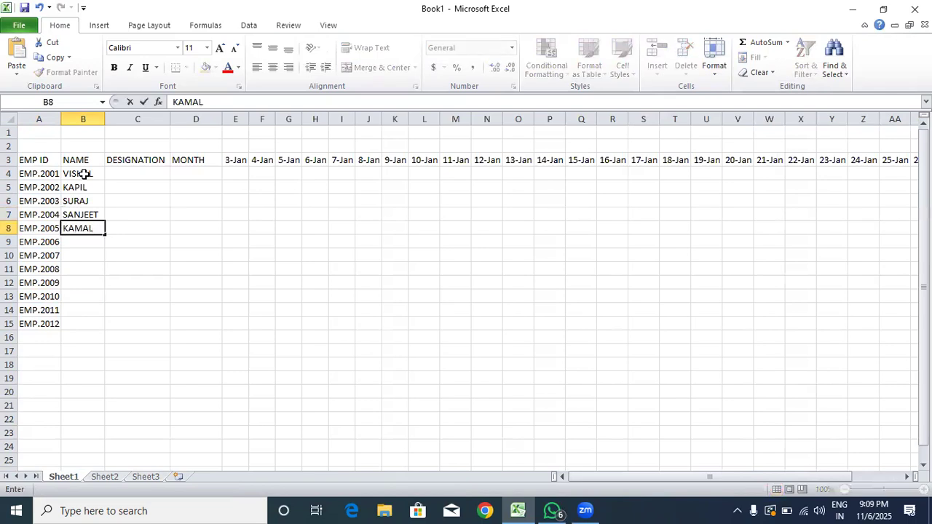
{"action": "key", "text": "Return"}
Enter the remaining seven employees' names in the NAME column, from B9 to B15.
{"action": "type", "text": "RAJU"}
{"action": "key", "text": "Return"}
{"action": "type", "text": "SONU"}
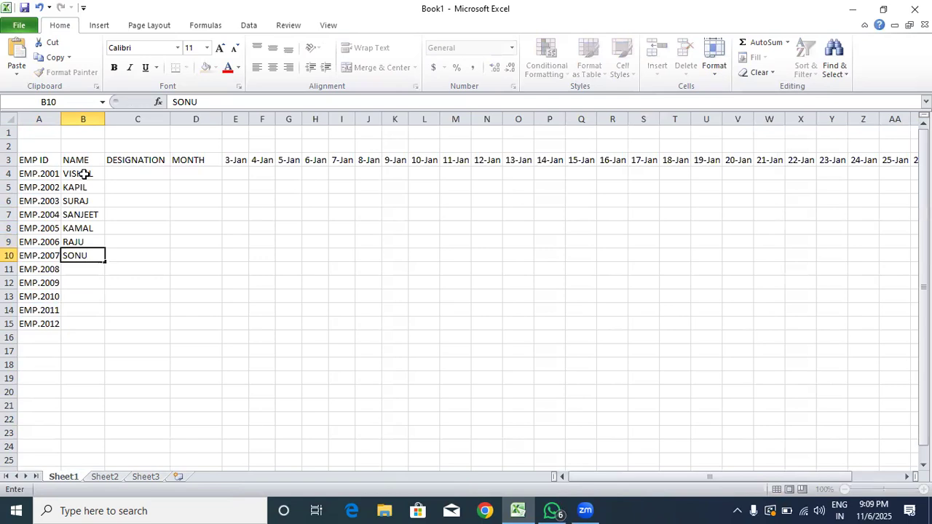
{"action": "key", "text": "Return"}
{"action": "type", "text": "AKASHY"}
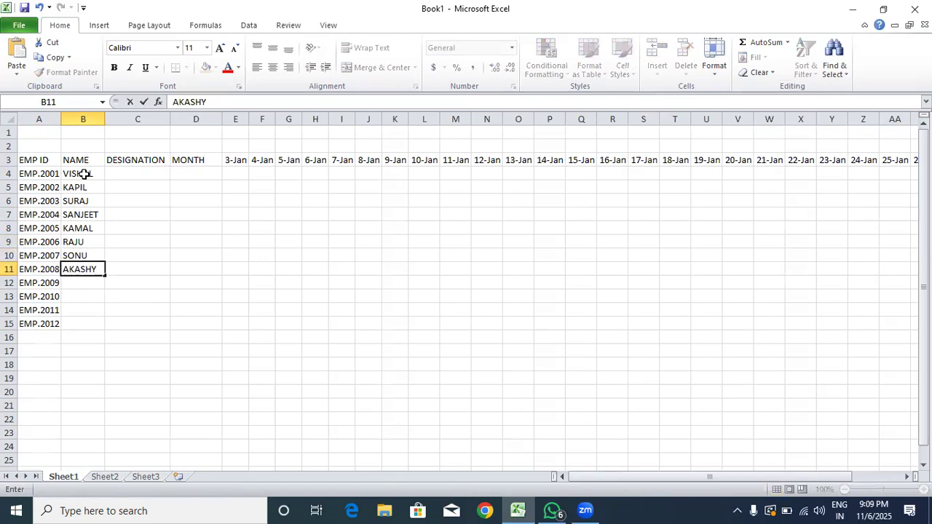
{"action": "key", "text": "Return"}
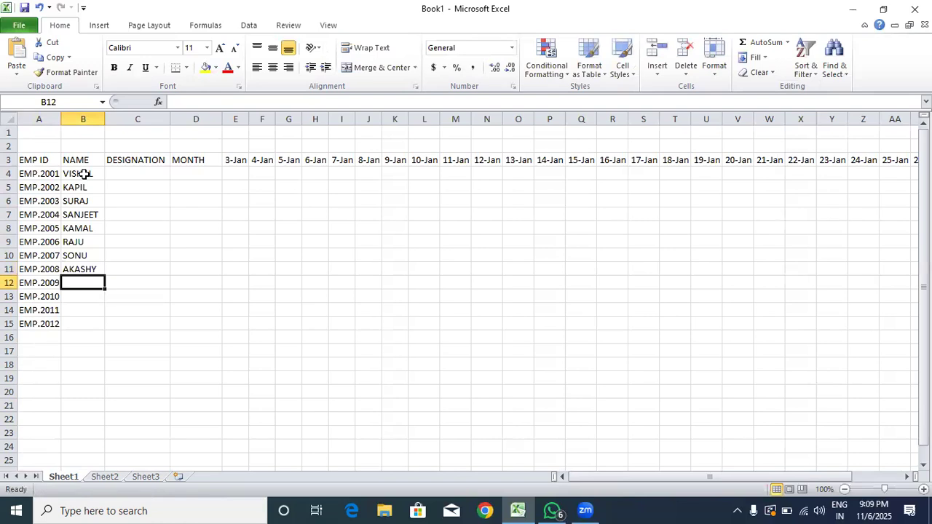
{"action": "type", "text": "ARUN"}
{"action": "key", "text": "Return"}
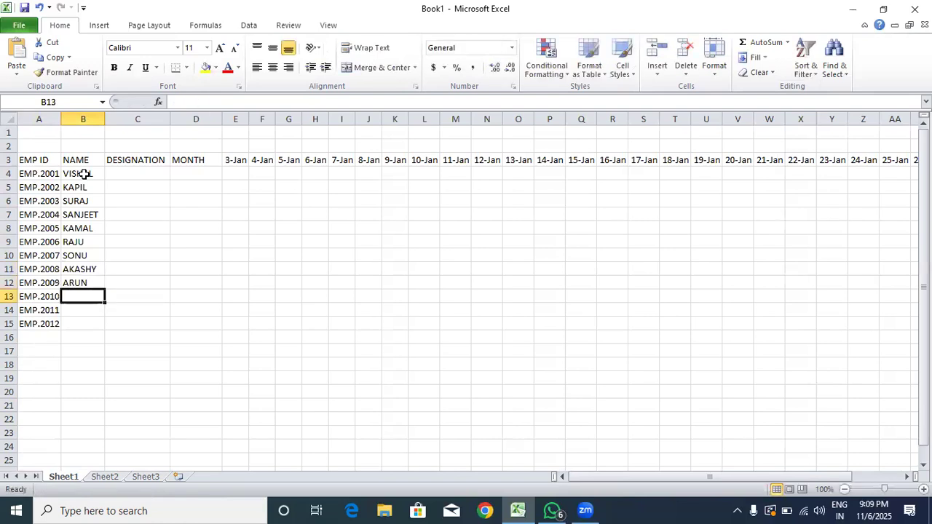
{"action": "type", "text": "JAMEEL"}
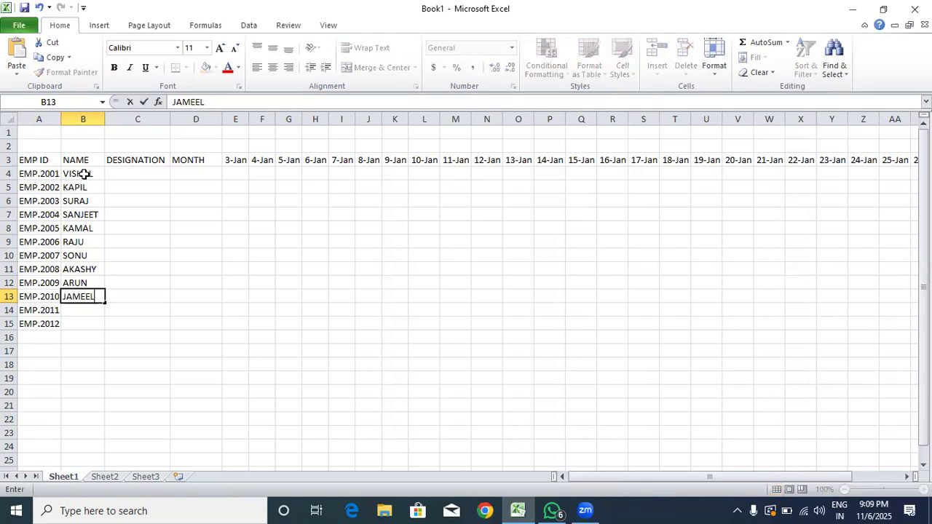
{"action": "key", "text": "Return"}
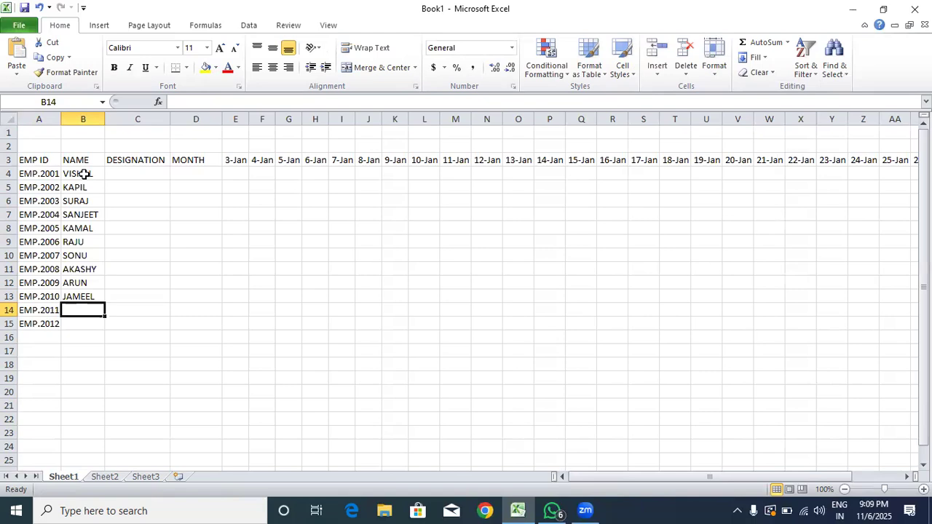
{"action": "type", "text": "RAKESH"}
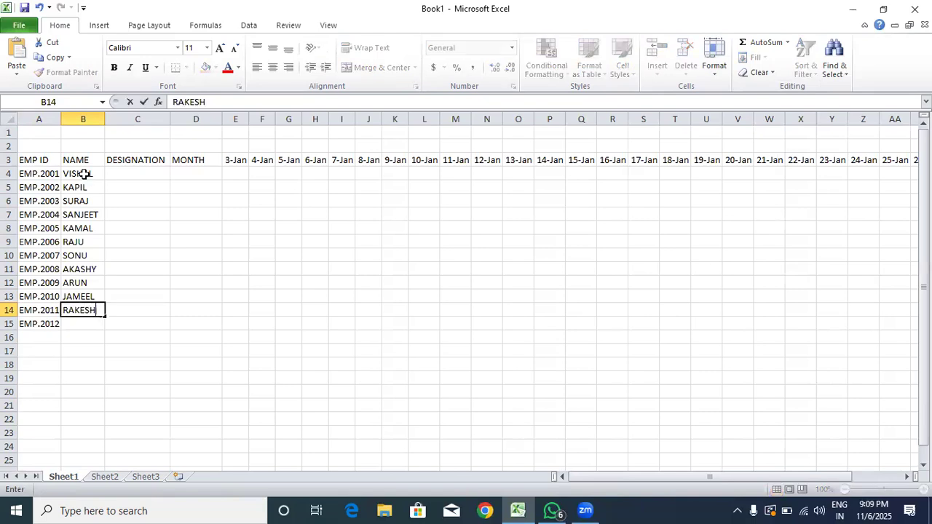
{"action": "key", "text": "Return"}
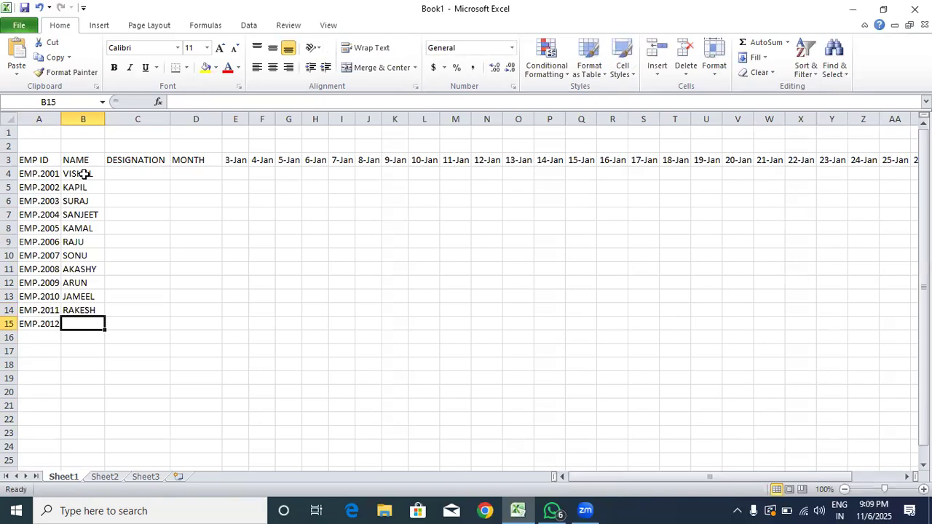
{"action": "type", "text": "RAMESH"}
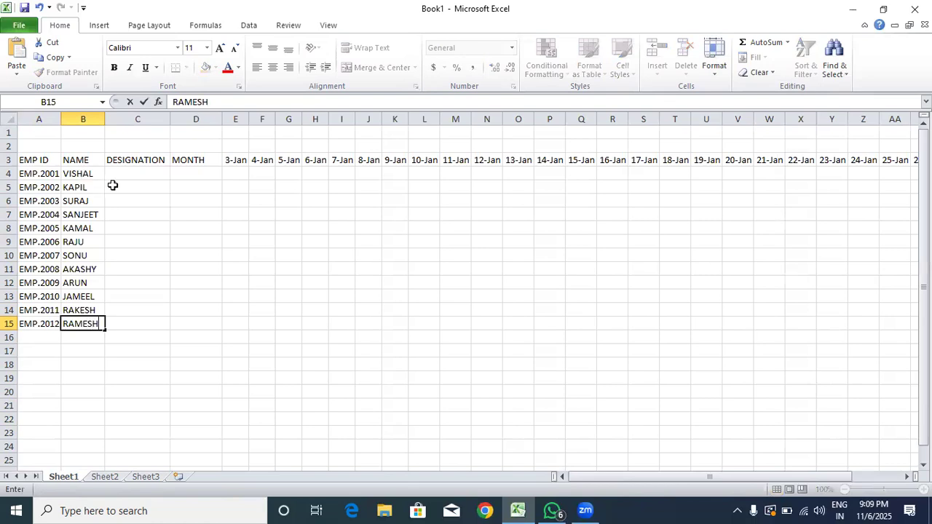
Enter the designations MANAGER in C4, ASST. MANAGER in C5 and SUPERVISOR in C6.
{"action": "left_click", "coordinate": [131, 174]}
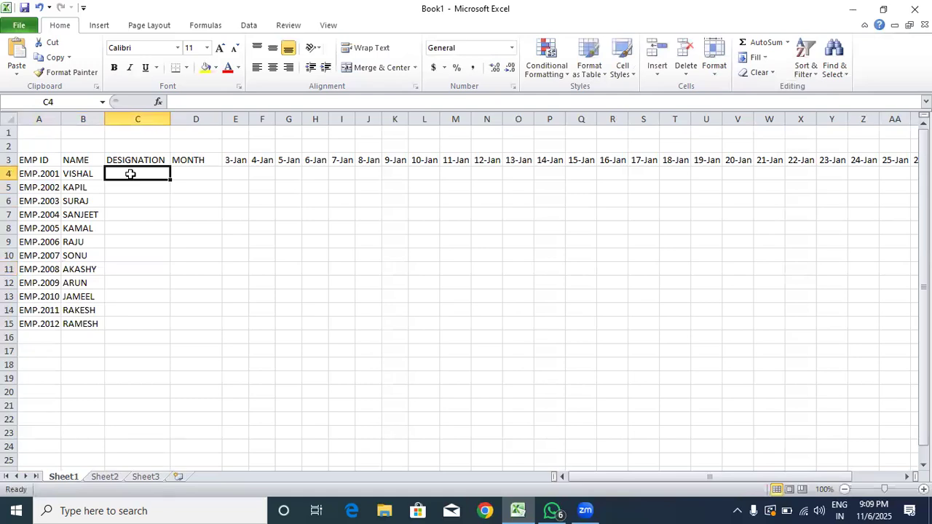
{"action": "type", "text": "MANAGER"}
{"action": "key", "text": "Return"}
{"action": "type", "text": "ASST"}
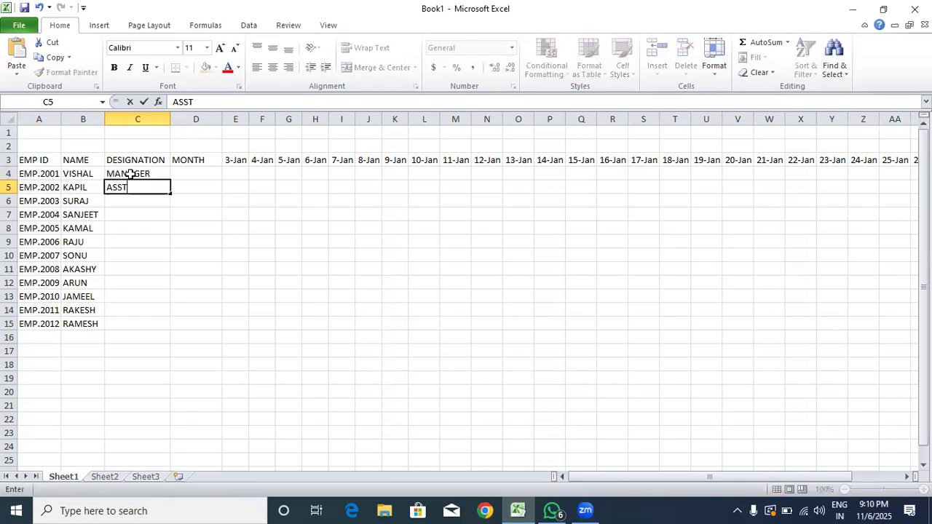
{"action": "type", "text": ". MANAGER"}
{"action": "key", "text": "Return"}
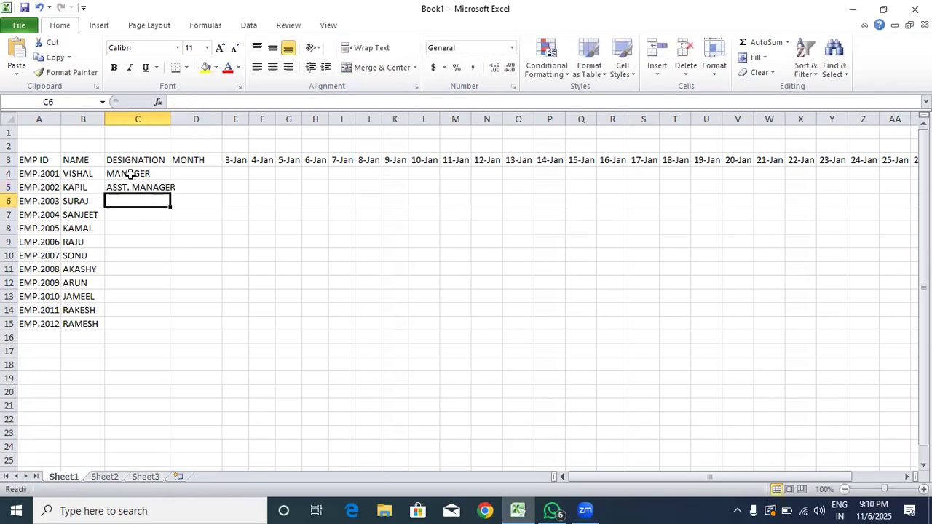
{"action": "type", "text": "STAFF"}
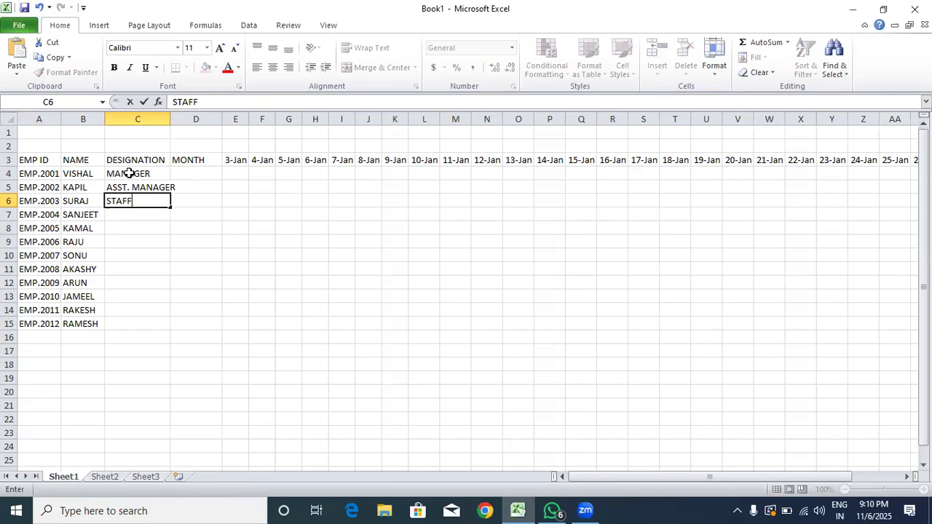
{"action": "key", "text": "BackSpace"}
{"action": "key", "text": "BackSpace"}
{"action": "key", "text": "BackSpace"}
{"action": "type", "text": "UPERVISOR"}
{"action": "key", "text": "Return"}
Fill C7 through C15 with the designation STAFF and widen column C to fit ASST. MANAGER.
{"action": "type", "text": "STAFF"}
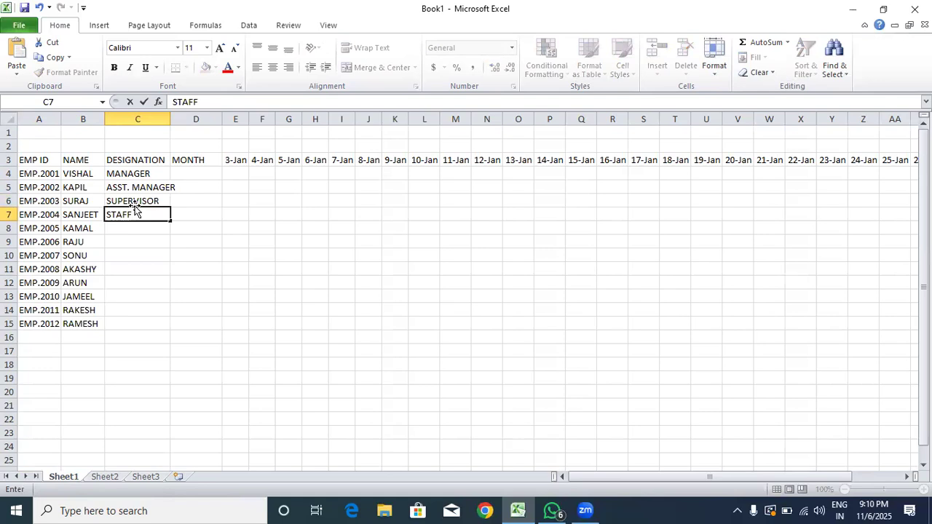
{"action": "key", "text": "Return"}
{"action": "left_click", "coordinate": [143, 216]}
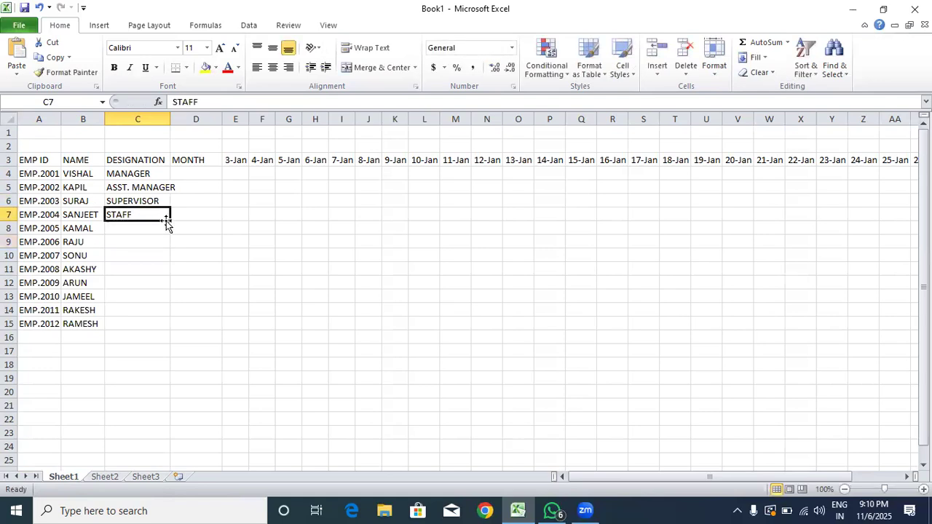
{"action": "left_click_drag", "start_coordinate": [167, 220], "coordinate": [172, 330]}
{"action": "left_click", "coordinate": [198, 323]}
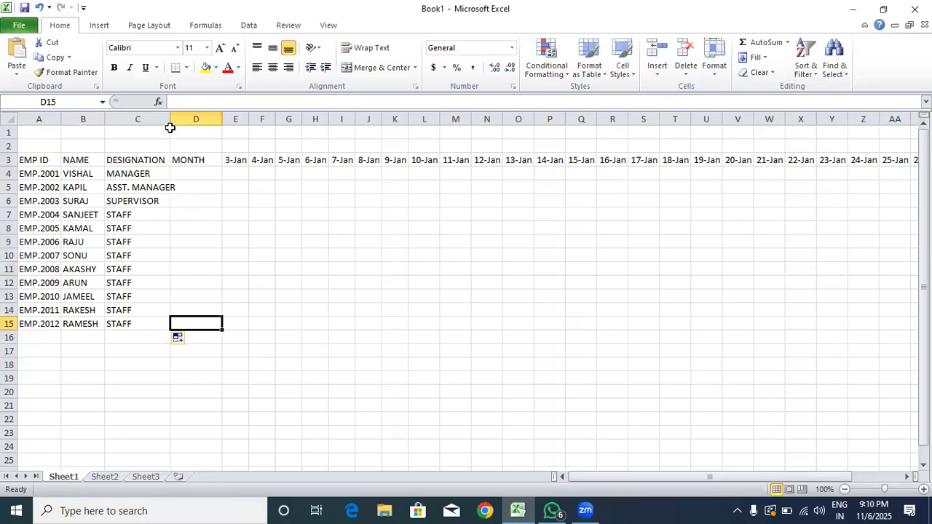
{"action": "left_click_drag", "start_coordinate": [170, 118], "coordinate": [183, 135]}
Enter JANUARY 2020 as the first employee's month in cell D4.
{"action": "double_click", "coordinate": [203, 174]}
{"action": "type", "text": "JANUARY 20"}
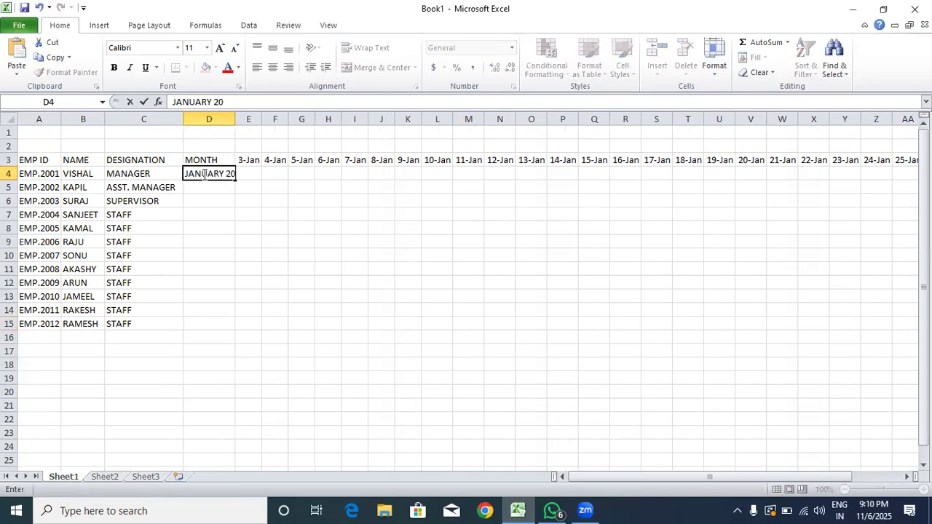
{"action": "type", "text": "20"}
{"action": "left_click", "coordinate": [246, 118]}
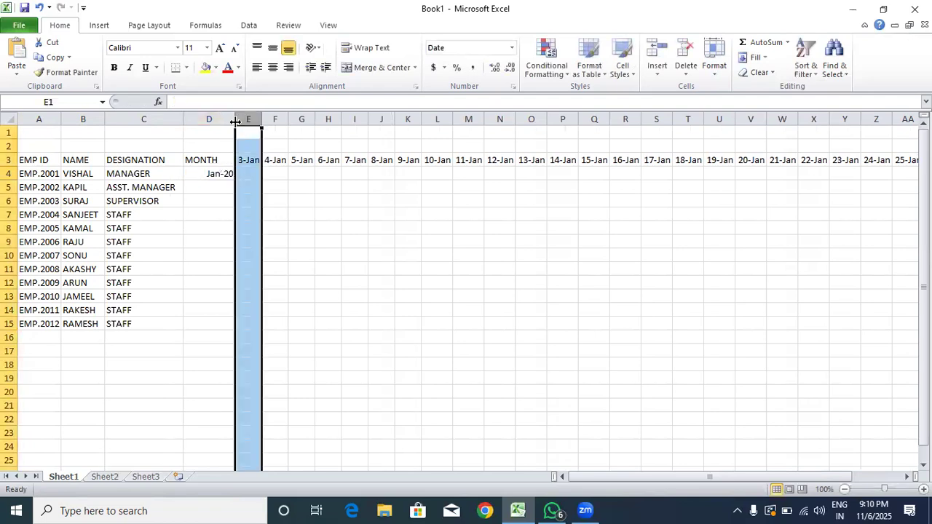
{"action": "left_click", "coordinate": [216, 241]}
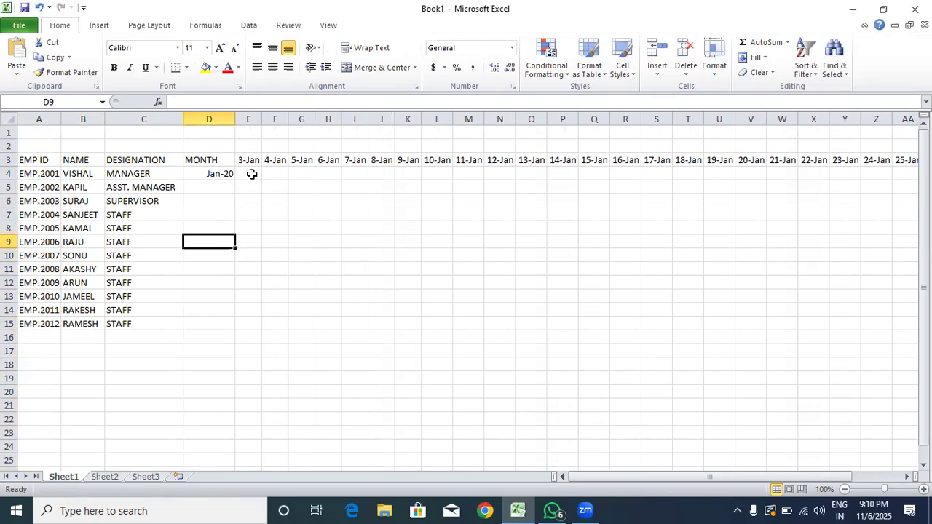
{"action": "left_click", "coordinate": [251, 174]}
{"action": "left_click_drag", "start_coordinate": [238, 119], "coordinate": [237, 121]}
Clear the dates in row 3 from E3 onward and enter 01/01/2020 as the new start date in E3.
{"action": "left_click_drag", "start_coordinate": [249, 160], "coordinate": [861, 169]}
{"action": "key", "text": "ctrl+z"}
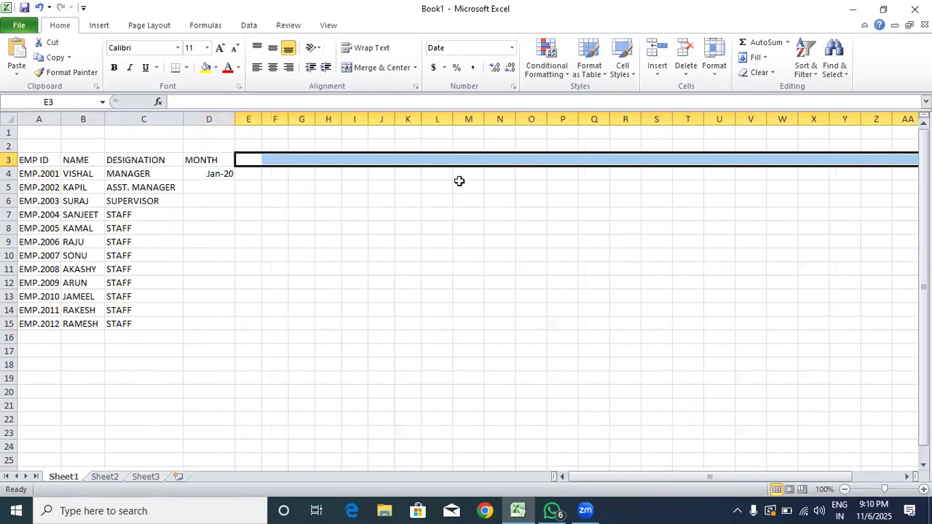
{"action": "left_click", "coordinate": [250, 158]}
{"action": "key", "text": "BackSpace"}
{"action": "type", "text": "01/01"}
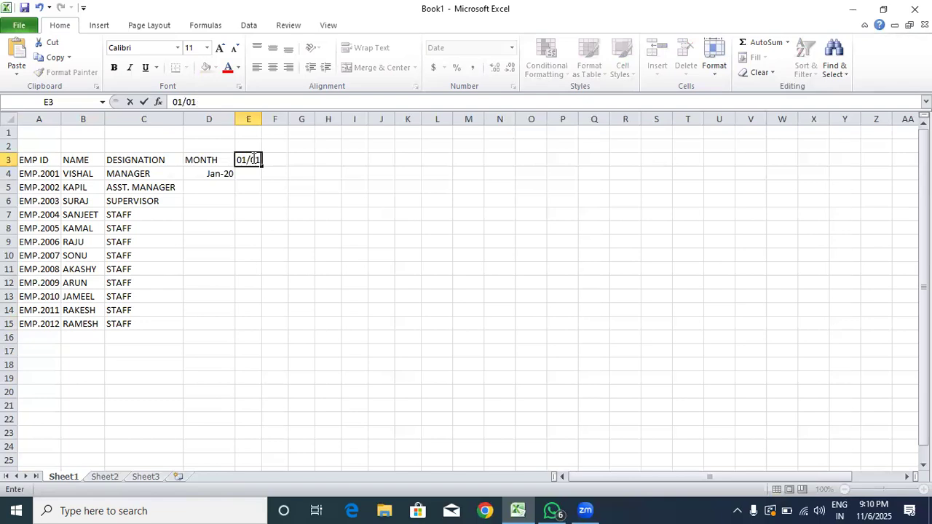
{"action": "type", "text": "/2020"}
{"action": "left_click", "coordinate": [266, 201]}
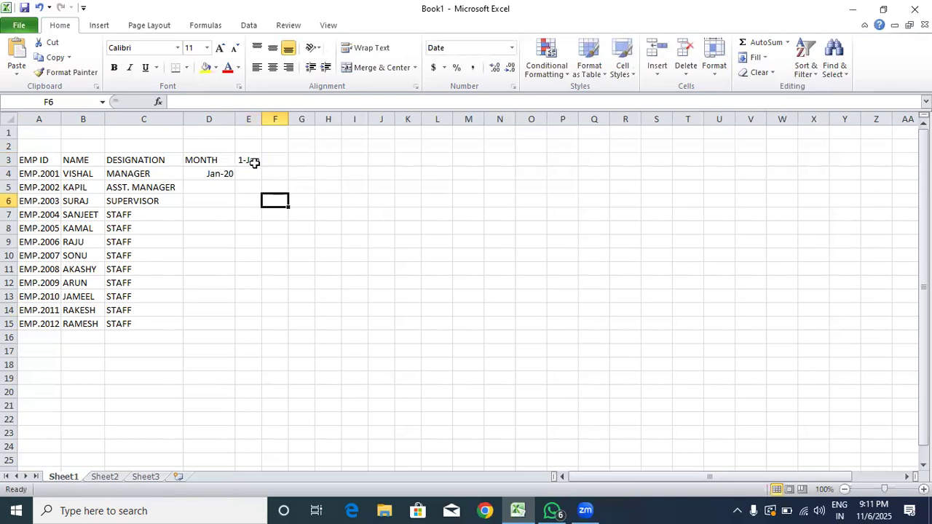
Fill the date series from E3 across row 3 to 31-Jan in AI3, and autofit the width of columns E to AI.
{"action": "left_click", "coordinate": [254, 162]}
{"action": "left_click_drag", "start_coordinate": [261, 167], "coordinate": [58, 274]}
{"action": "left_click", "coordinate": [637, 349]}
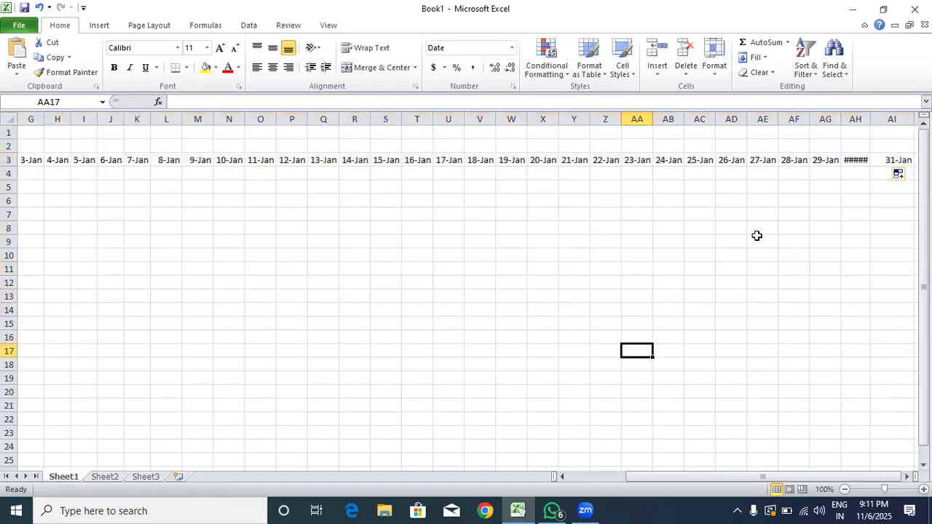
{"action": "left_click_drag", "start_coordinate": [892, 119], "coordinate": [244, 148]}
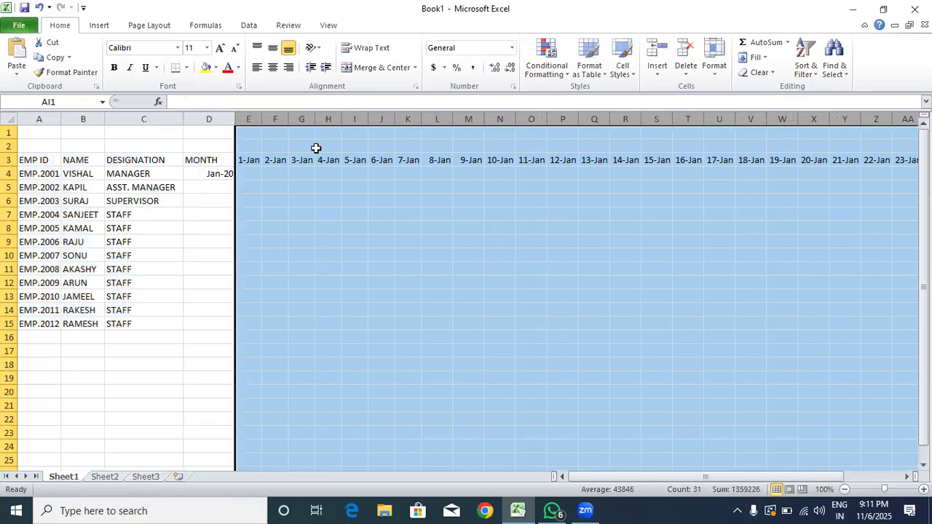
{"action": "left_click", "coordinate": [716, 73]}
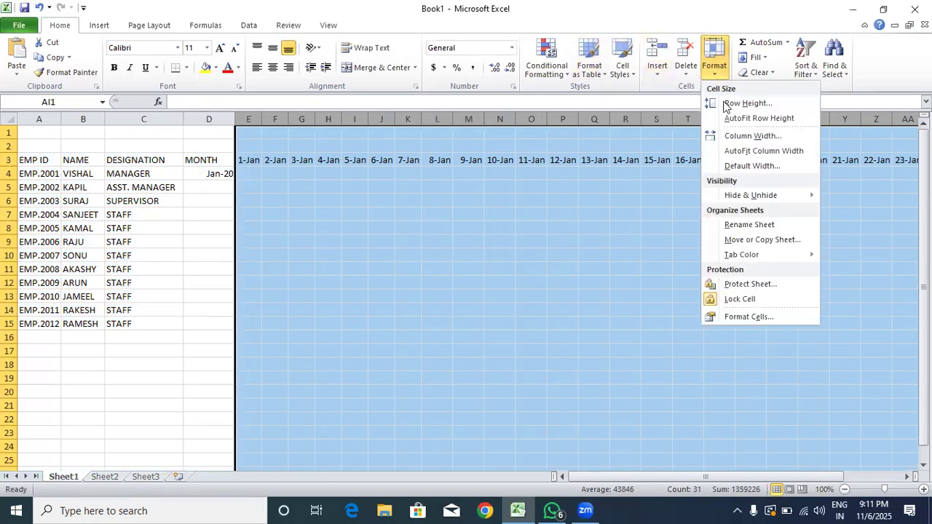
{"action": "left_click", "coordinate": [742, 151]}
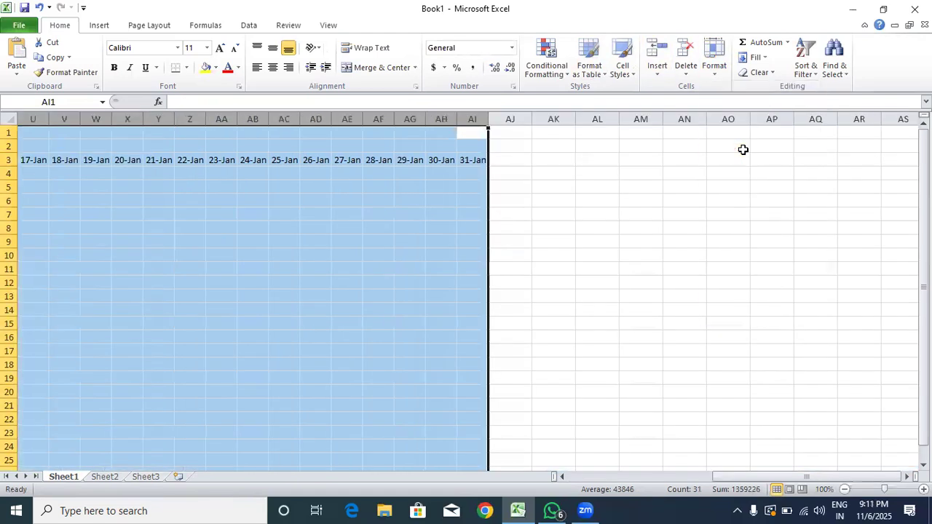
{"action": "left_click", "coordinate": [550, 215]}
Enter the heading TOTAL DAYS in AJ3 and widen column AJ to fit it.
{"action": "double_click", "coordinate": [512, 161]}
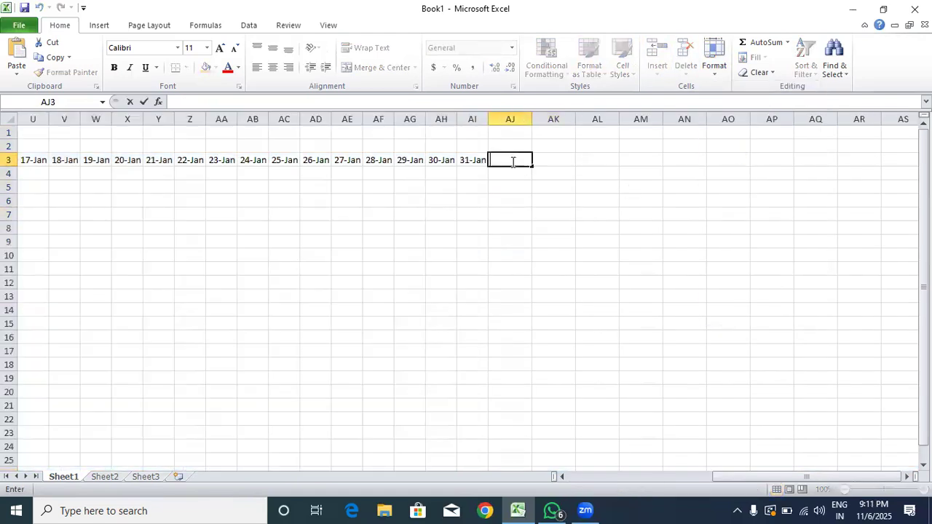
{"action": "type", "text": "TATAL DAYS"}
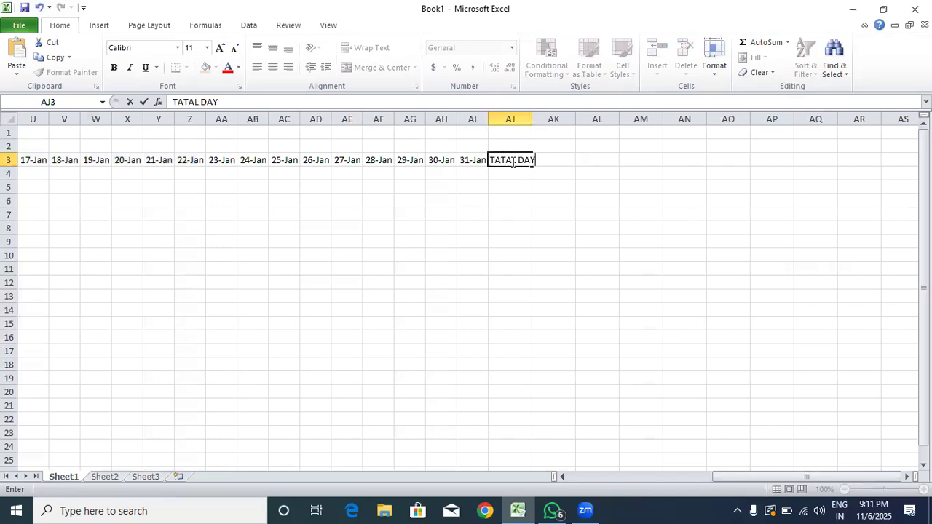
{"action": "left_click", "coordinate": [515, 163]}
{"action": "key", "text": "BackSpace"}
{"action": "key", "text": "BackSpace"}
{"action": "key", "text": "BackSpace"}
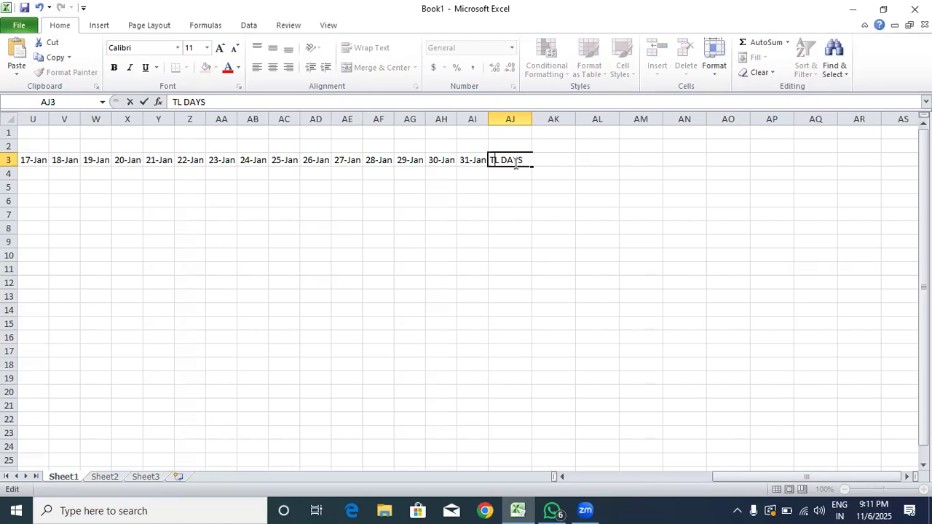
{"action": "type", "text": "OTA"}
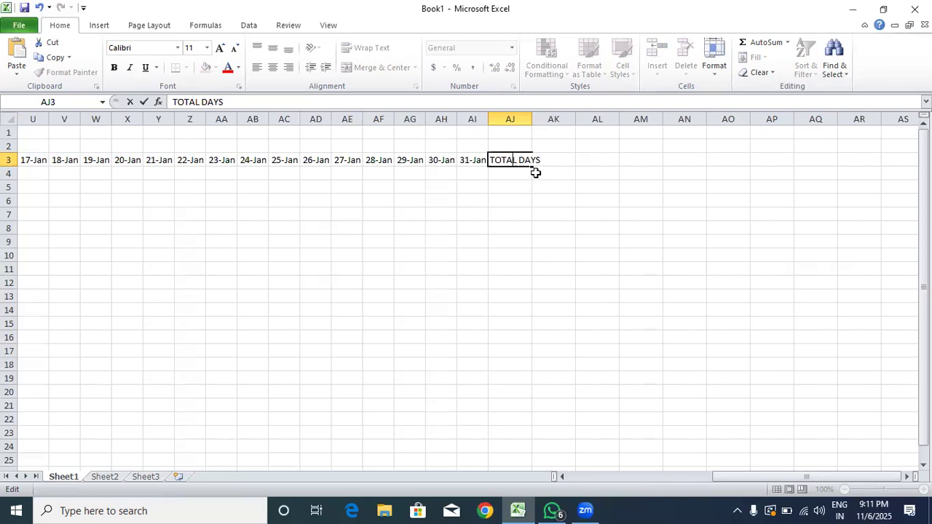
{"action": "left_click", "coordinate": [529, 131]}
{"action": "left_click_drag", "start_coordinate": [531, 121], "coordinate": [545, 122]}
Enter the heading ABSENT in AK3, beside TOTAL DAYS.
{"action": "left_click", "coordinate": [561, 158]}
{"action": "key", "text": "Up"}
{"action": "key", "text": "Up"}
{"action": "left_click", "coordinate": [565, 158]}
{"action": "type", "text": "ABS"}
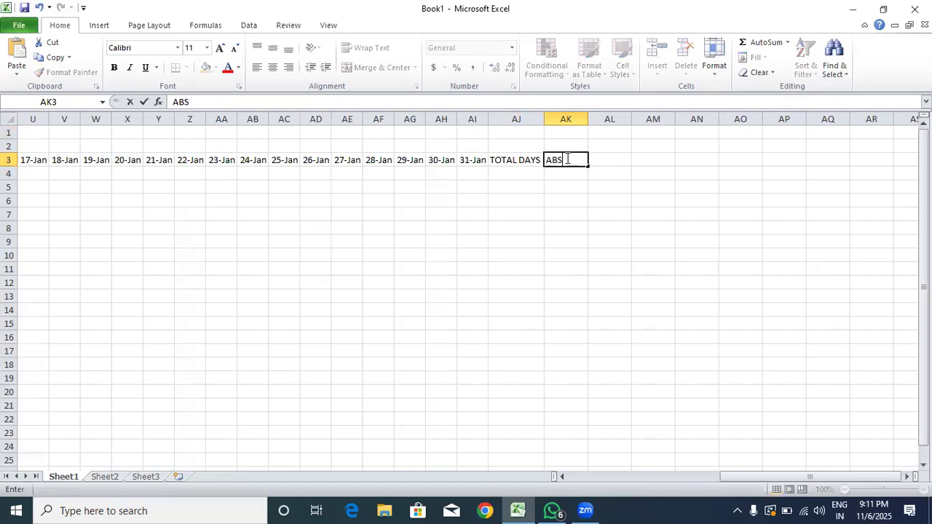
{"action": "type", "text": "ENT"}
{"action": "key", "text": "Tab"}
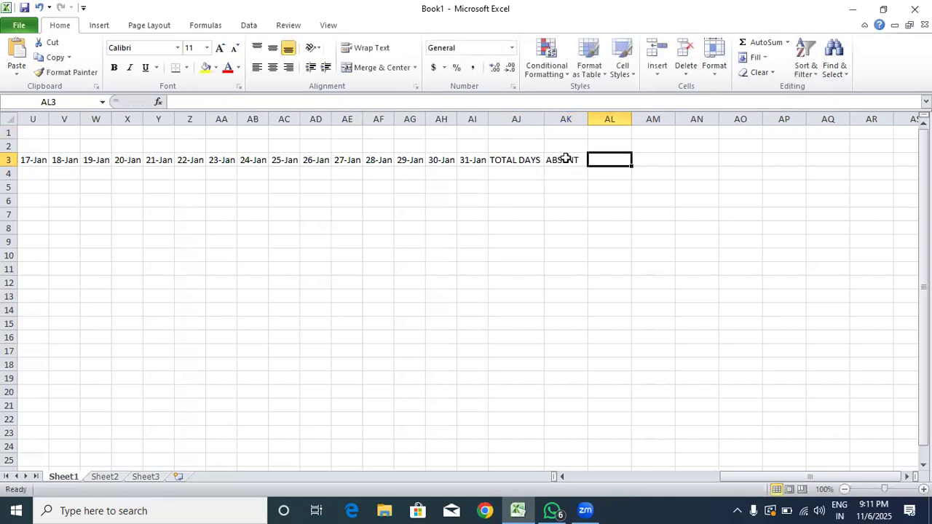
Enter the headings LEAVE in AL3 and HOLIDAY in AM3, beside ABSENT.
{"action": "type", "text": "LEAVE"}
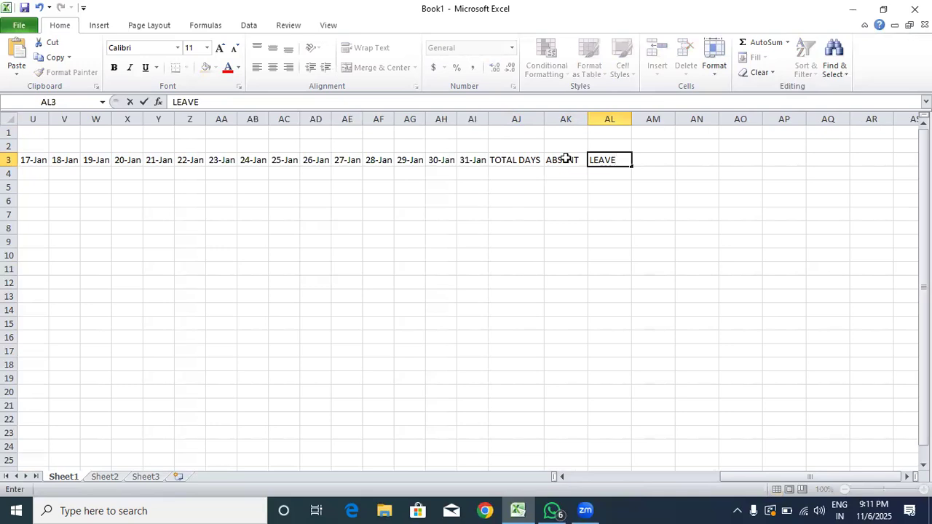
{"action": "key", "text": "Tab"}
{"action": "type", "text": "HOLIDAY"}
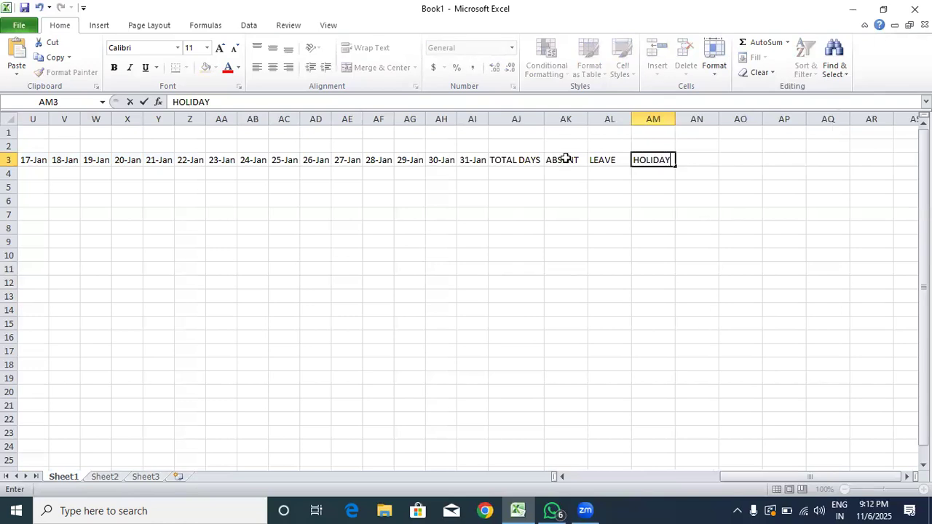
{"action": "key", "text": "Tab"}
{"action": "key", "text": "Left"}
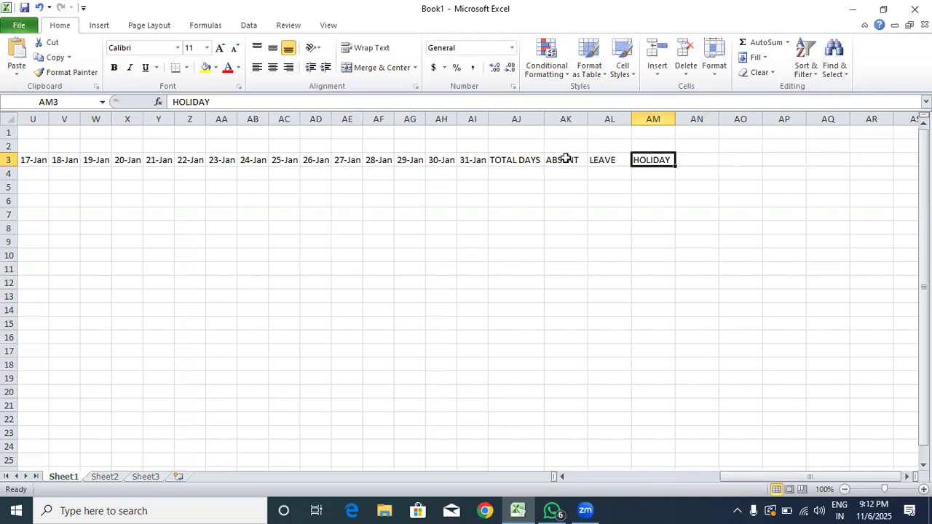
Change the heading in AM3 to HOLIDAYS and enter the heading PRESENT in AN3.
{"action": "type", "text": "DS"}
{"action": "key", "text": "BackSpace"}
{"action": "key", "text": "BackSpace"}
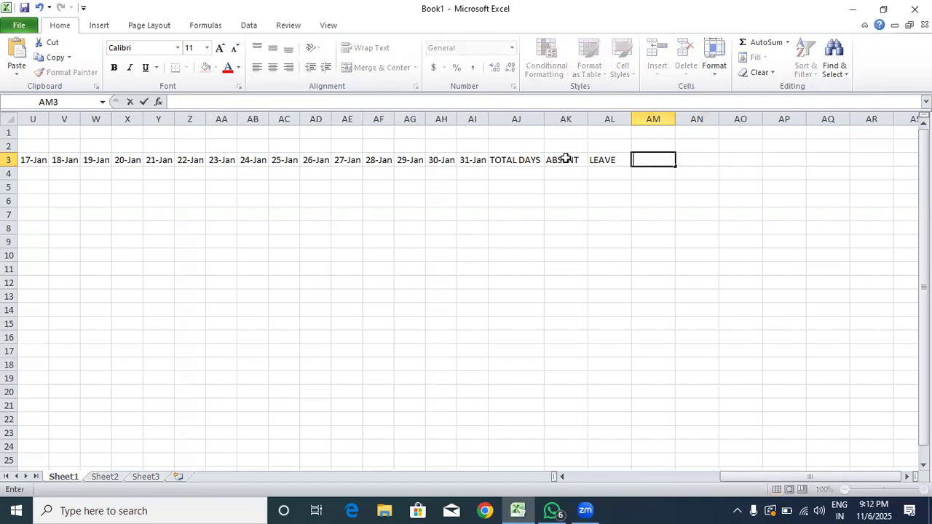
{"action": "key", "text": "Left"}
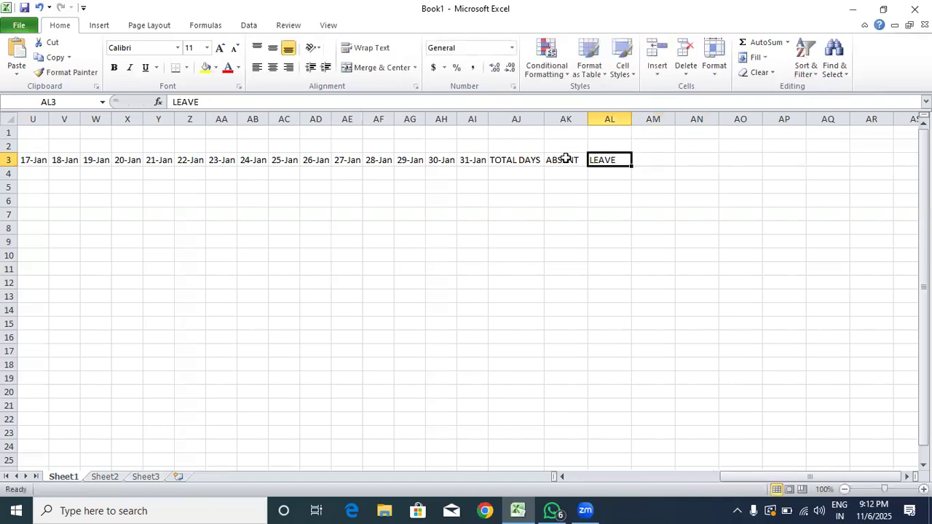
{"action": "key", "text": "Right"}
{"action": "type", "text": "HOLIDAYS"}
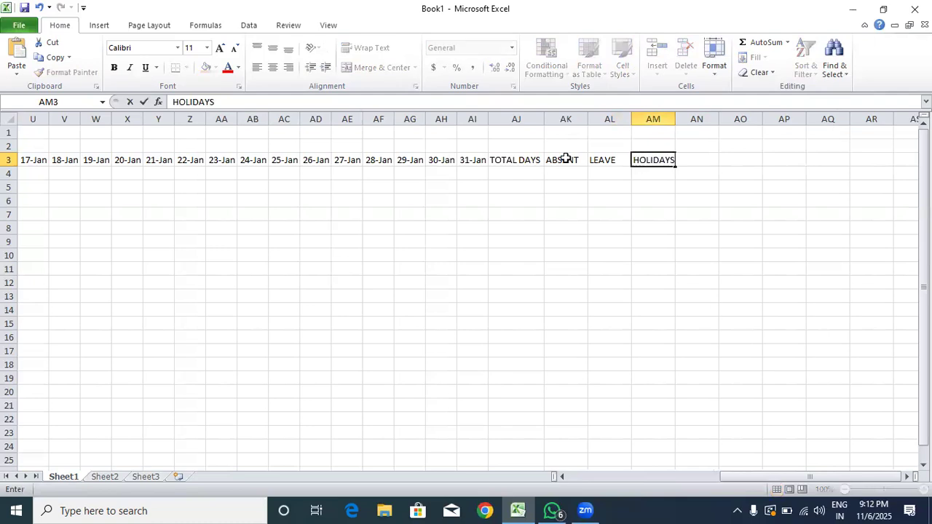
{"action": "key", "text": "Right"}
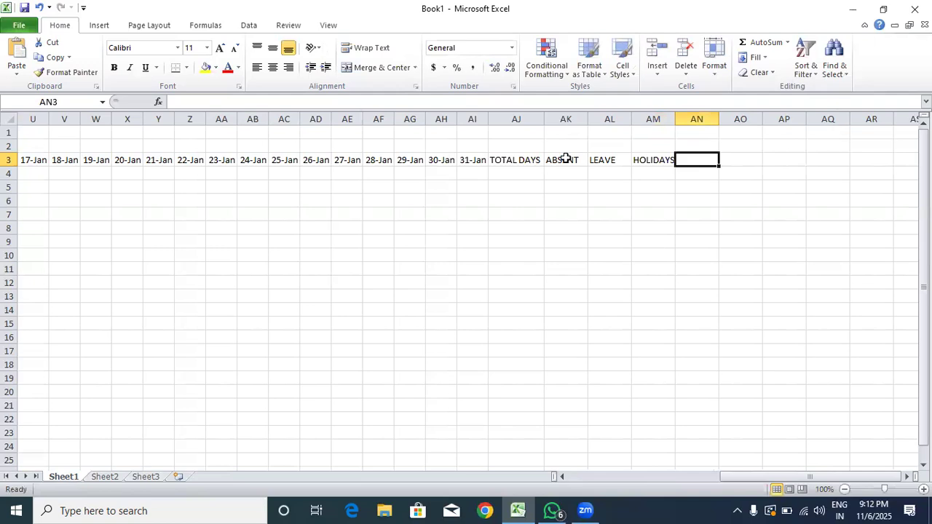
{"action": "type", "text": "PRESEN"}
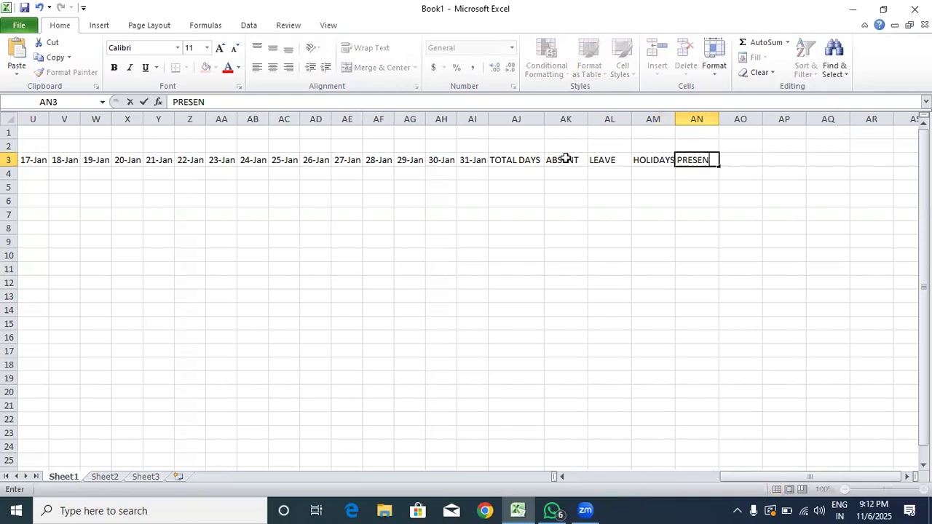
{"action": "type", "text": "T"}
{"action": "left_click_drag", "start_coordinate": [723, 476], "coordinate": [694, 475]}
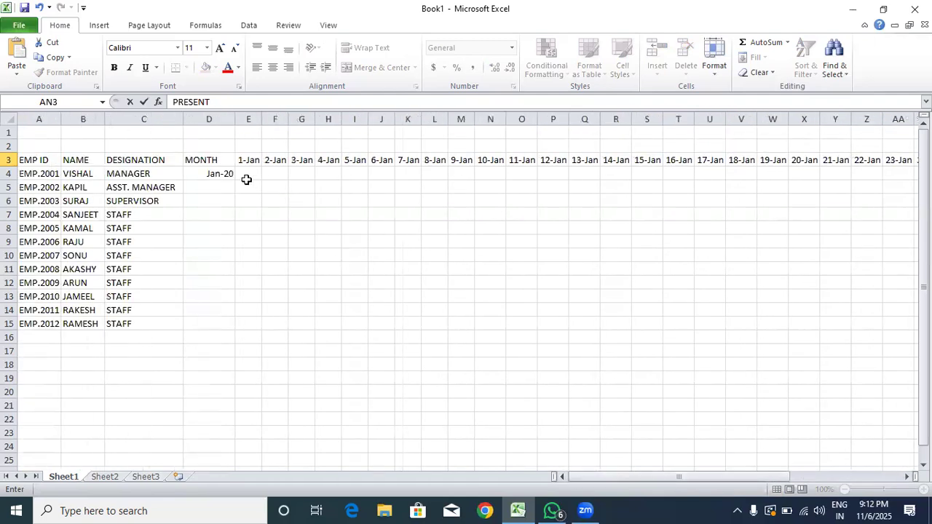
Fill the month from D4 down the MONTH column to D15.
{"action": "left_click", "coordinate": [218, 176]}
{"action": "left_click_drag", "start_coordinate": [235, 179], "coordinate": [211, 327]}
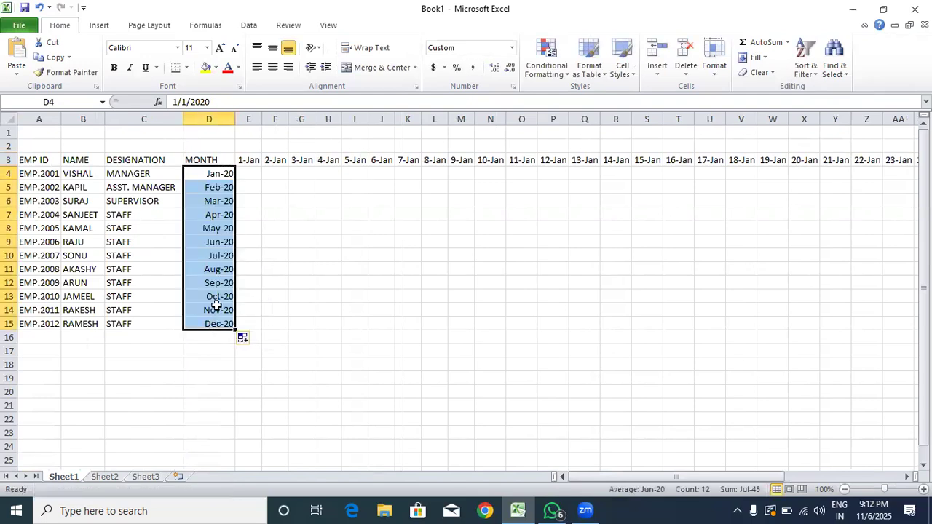
Apply the custom number format MM/YYYY to the month in D4.
{"action": "left_click", "coordinate": [218, 175]}
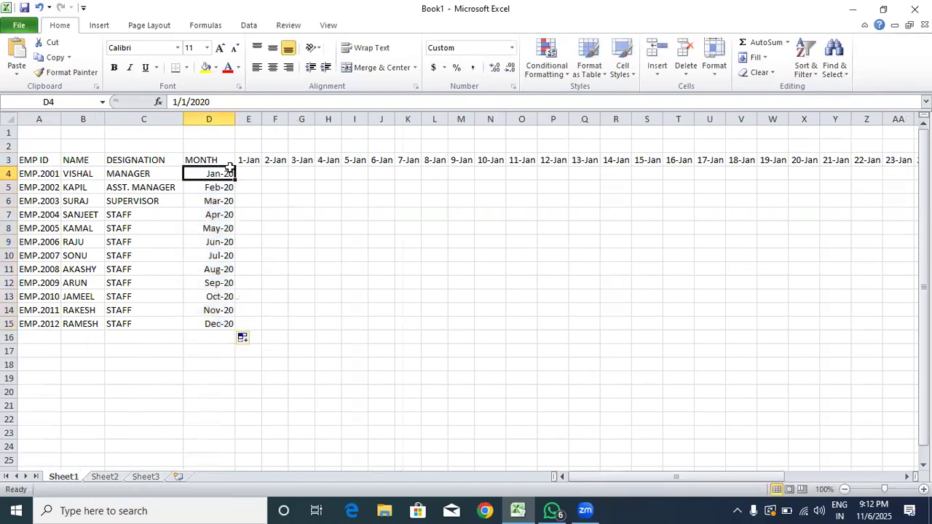
{"action": "left_click", "coordinate": [514, 88]}
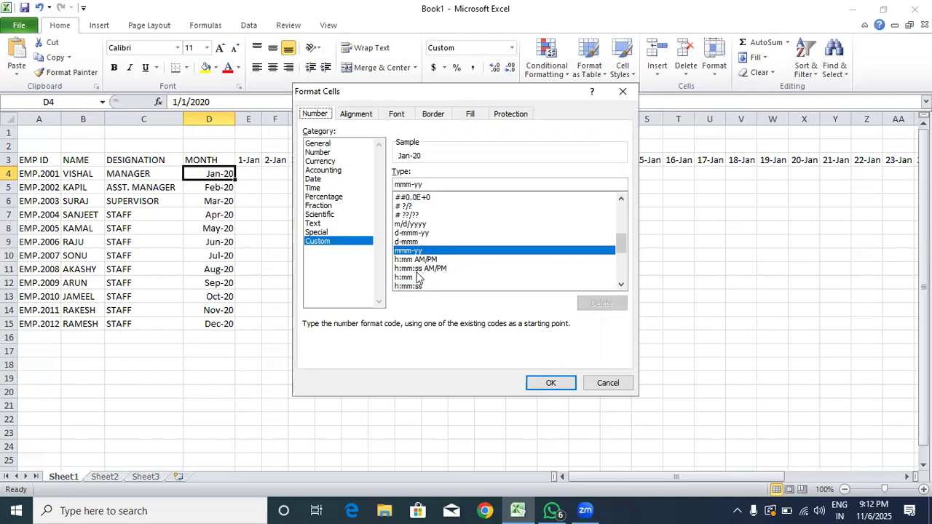
{"action": "scroll", "coordinate": [420, 280], "scroll_direction": "up", "scroll_amount": 10}
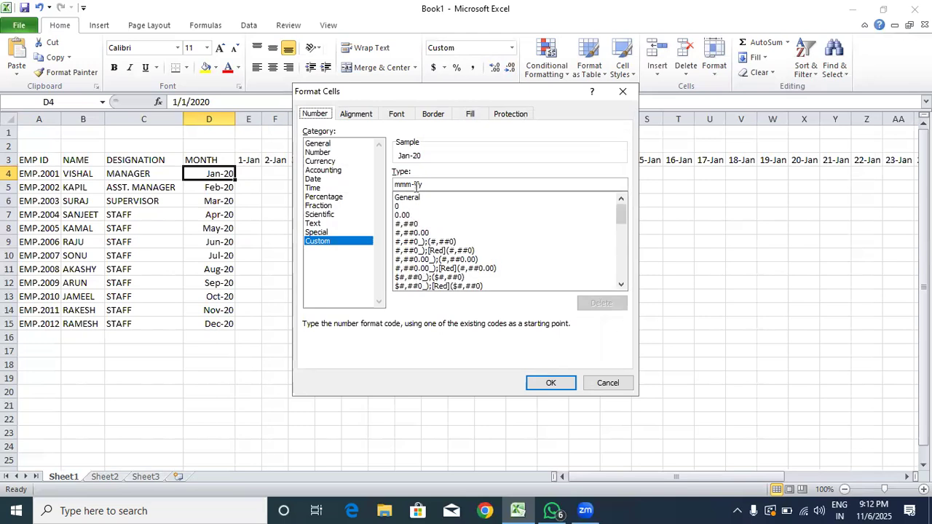
{"action": "left_click", "coordinate": [426, 185]}
{"action": "key", "text": "BackSpace"}
{"action": "key", "text": "BackSpace"}
{"action": "key", "text": "BackSpace"}
{"action": "key", "text": "BackSpace"}
{"action": "key", "text": "BackSpace"}
{"action": "key", "text": "BackSpace"}
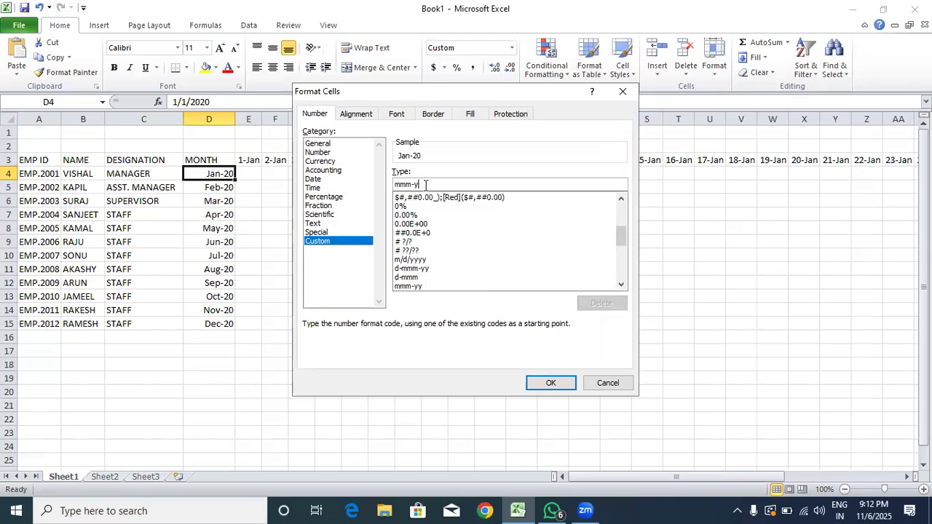
{"action": "type", "text": "M"}
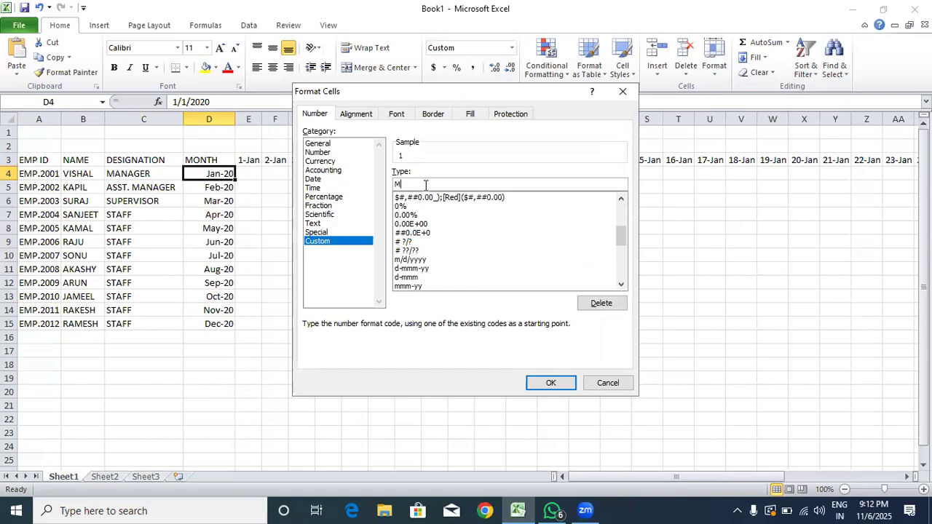
{"action": "type", "text": "M/YYYY"}
{"action": "key", "text": "Return"}
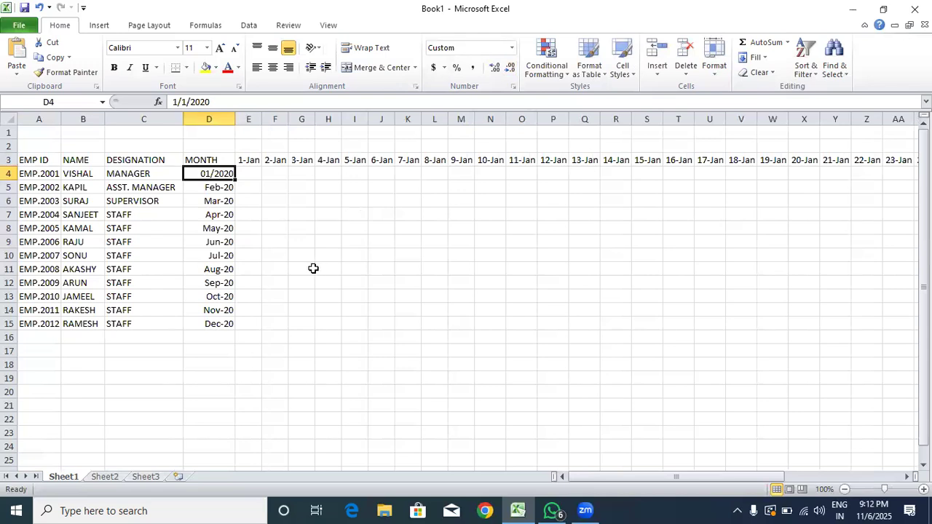
Apply the 3/14 date format to the month in D4.
{"action": "left_click", "coordinate": [514, 88]}
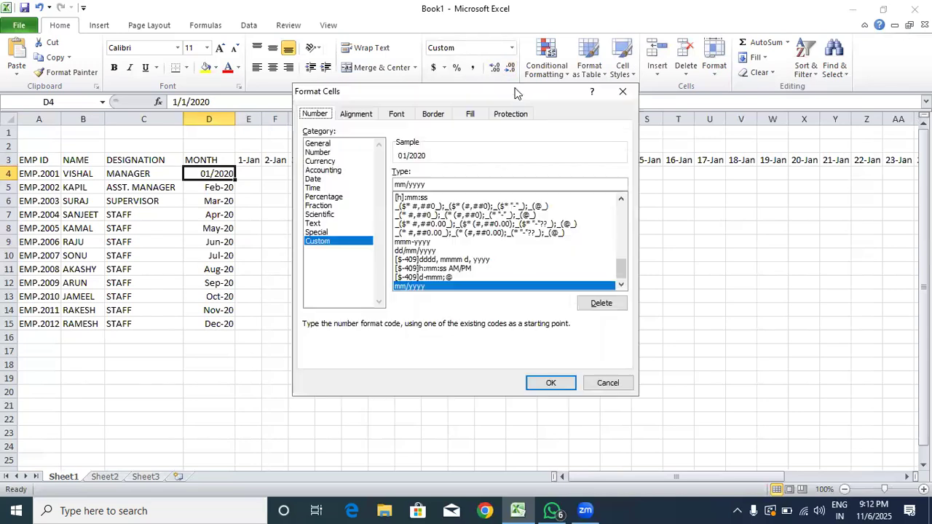
{"action": "left_click", "coordinate": [429, 185]}
{"action": "left_click", "coordinate": [327, 180]}
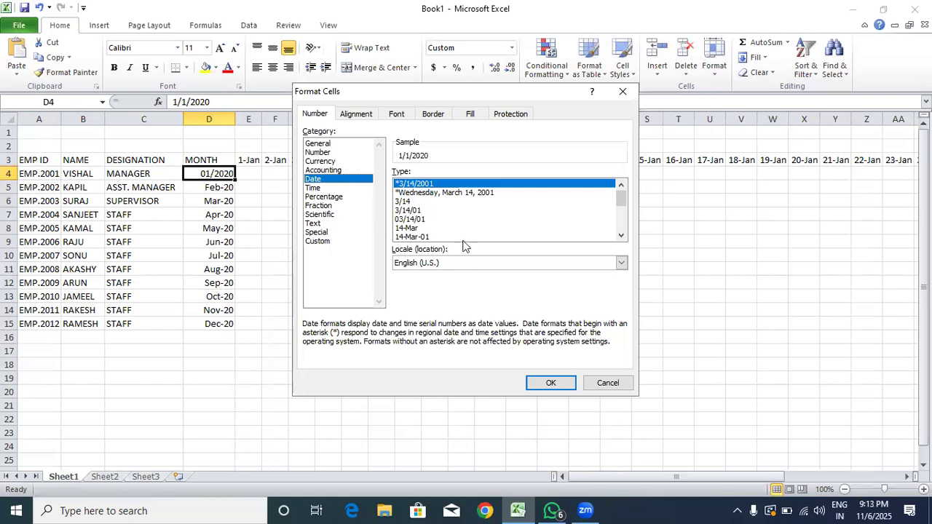
{"action": "left_click_drag", "start_coordinate": [620, 198], "coordinate": [624, 238]}
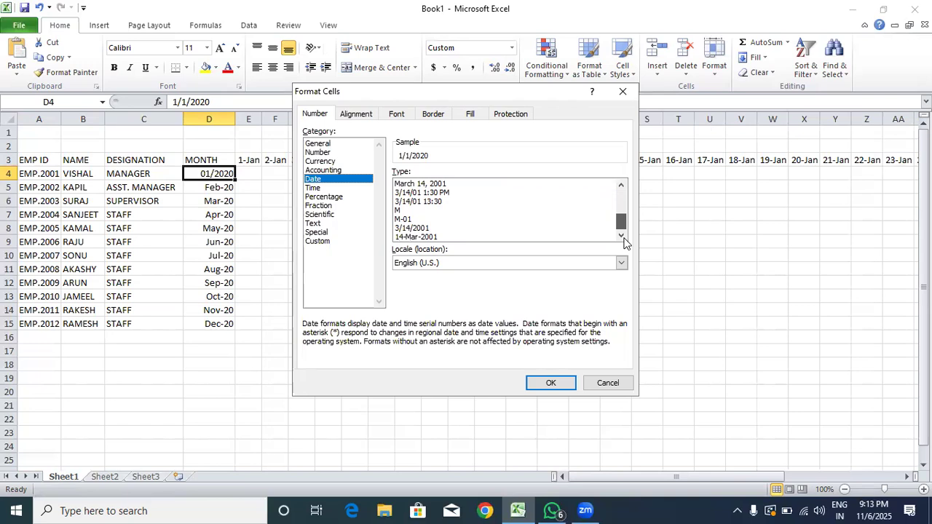
{"action": "left_click_drag", "start_coordinate": [625, 242], "coordinate": [622, 203]}
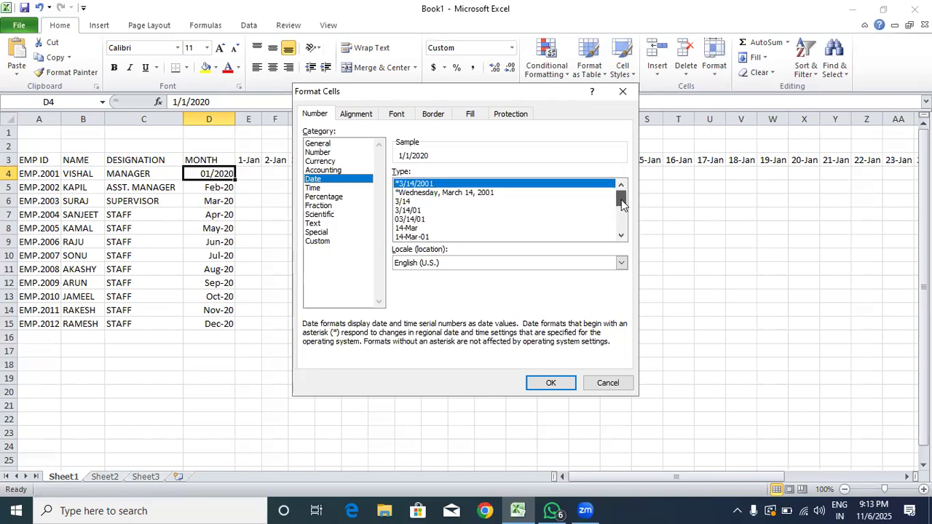
{"action": "left_click", "coordinate": [414, 202]}
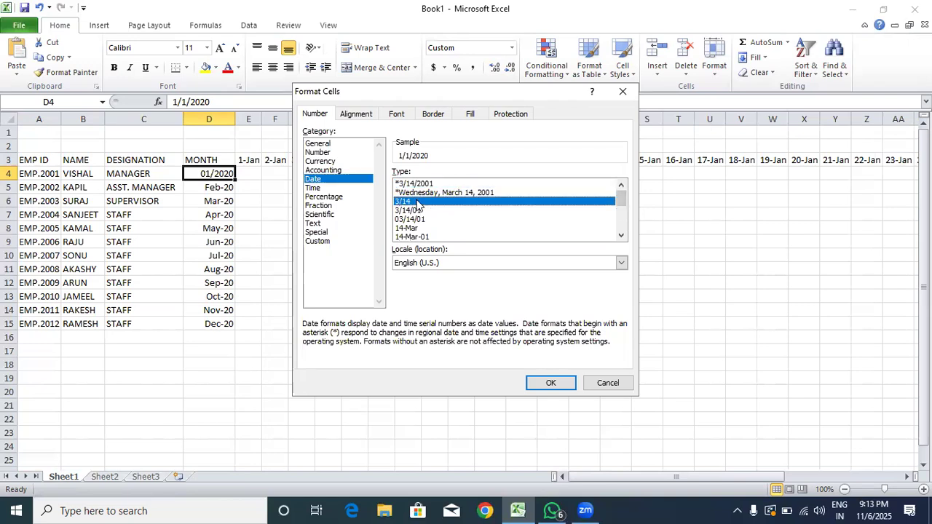
{"action": "left_click", "coordinate": [551, 383]}
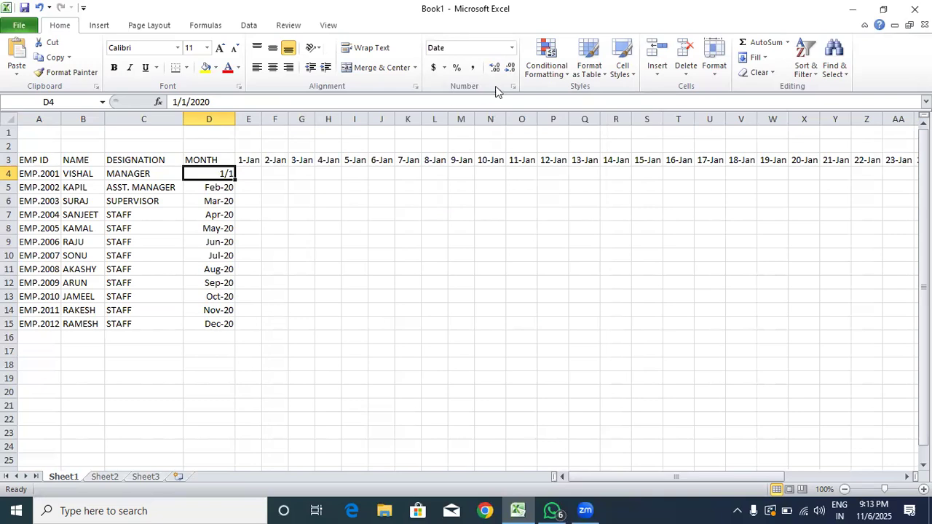
Try to apply JANUARY-2020 as a custom number format to D4.
{"action": "left_click", "coordinate": [513, 87]}
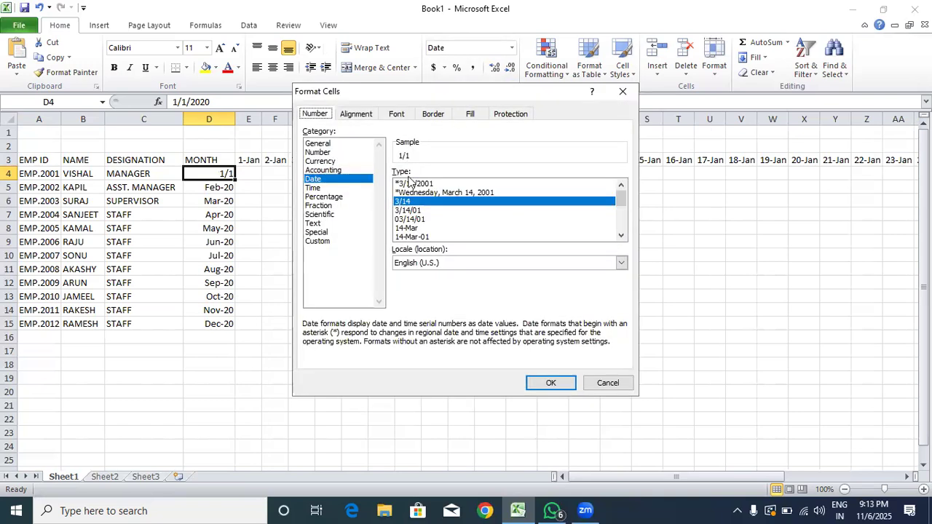
{"action": "left_click", "coordinate": [318, 241]}
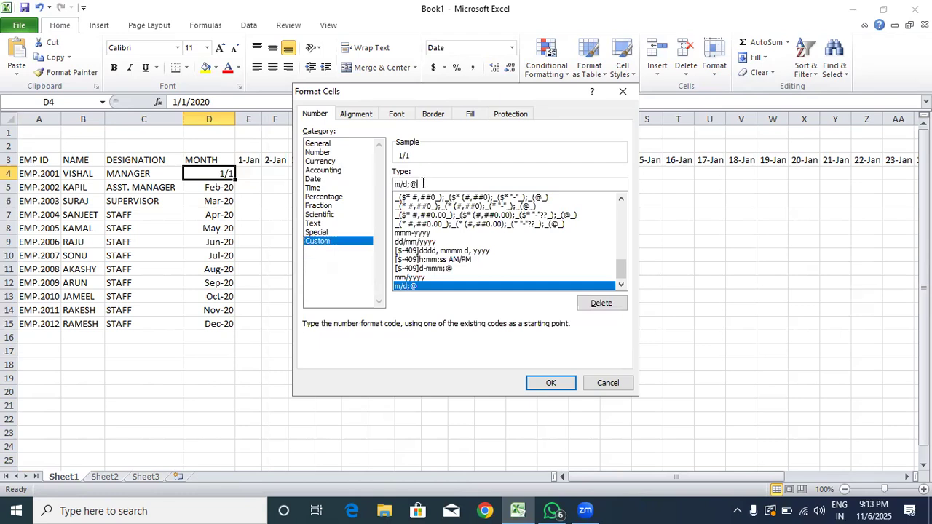
{"action": "key", "text": "BackSpace"}
{"action": "key", "text": "BackSpace"}
{"action": "key", "text": "BackSpace"}
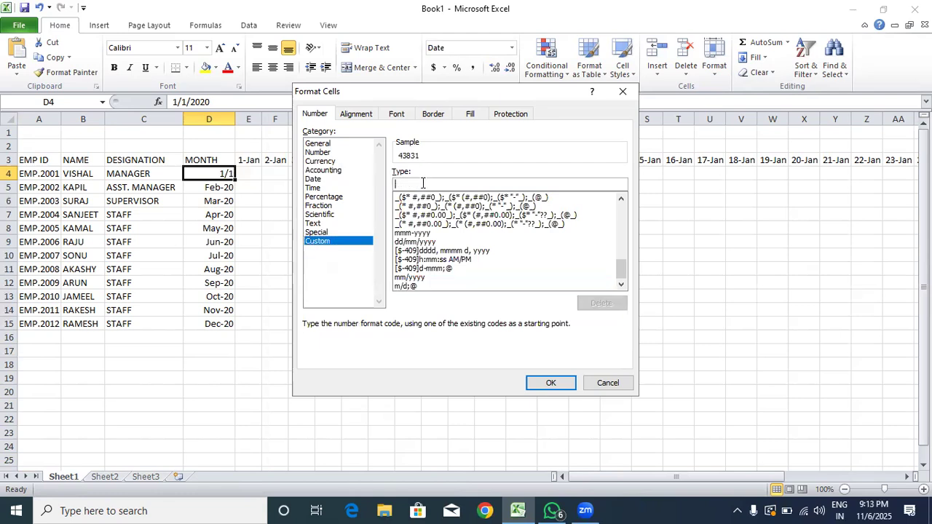
{"action": "type", "text": "JANUARY-2020"}
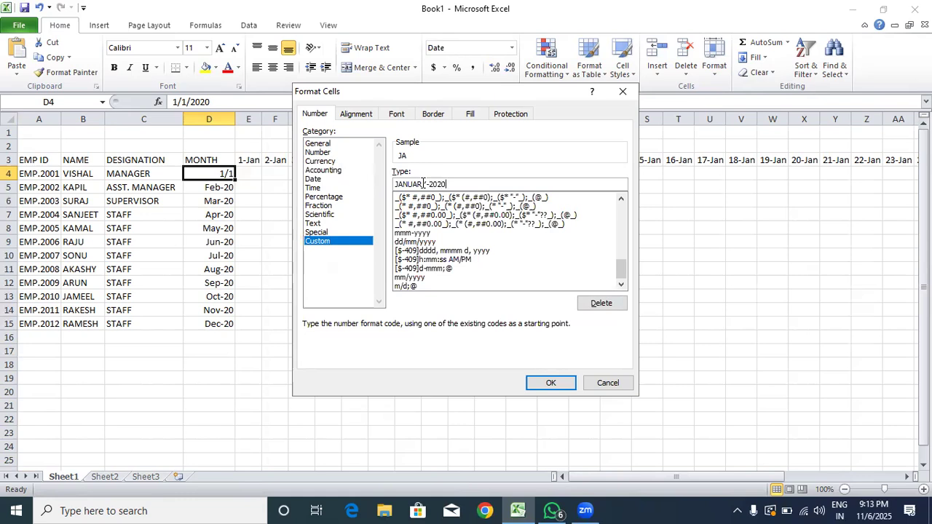
{"action": "key", "text": "Return"}
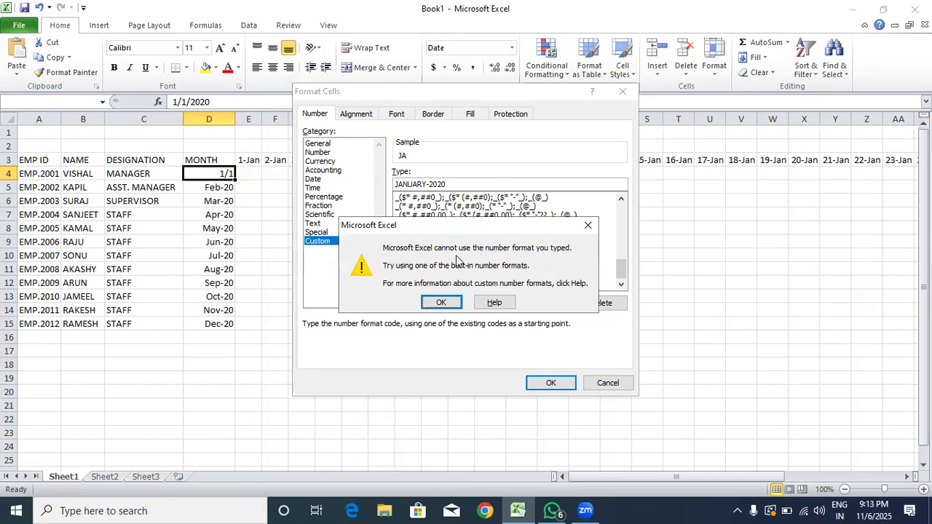
{"action": "left_click", "coordinate": [442, 302]}
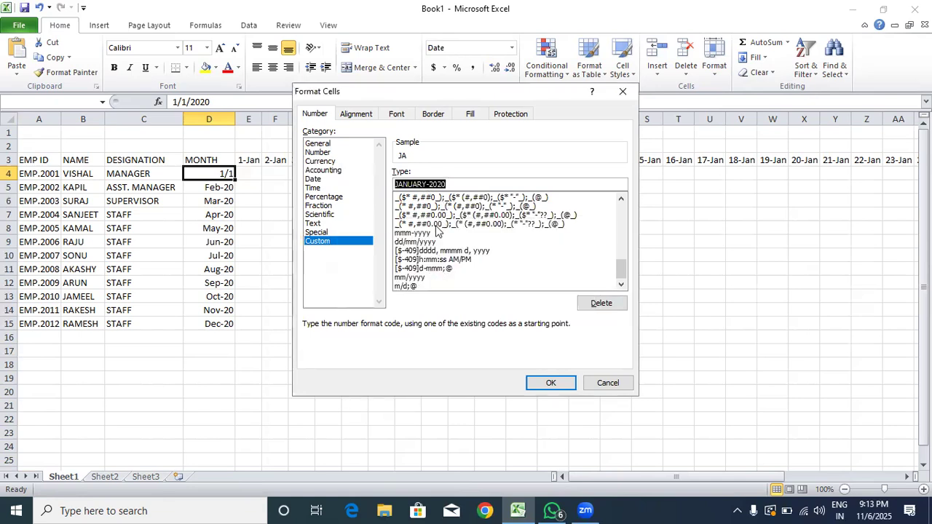
Choose the existing custom format mm/yyyy for D4 and apply it.
{"action": "left_click", "coordinate": [415, 278]}
{"action": "left_click", "coordinate": [544, 383]}
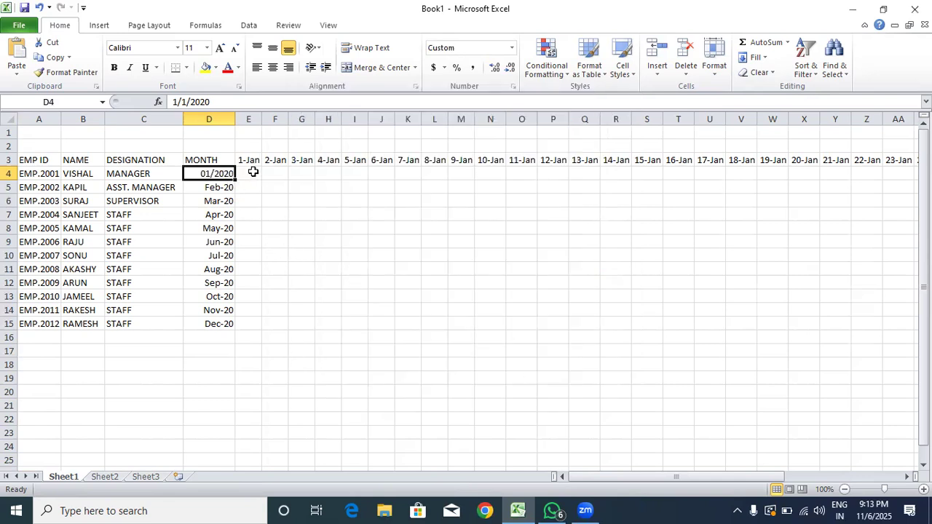
Clear the filled months from D5 to D15 in the MONTH column.
{"action": "left_click_drag", "start_coordinate": [222, 187], "coordinate": [219, 320]}
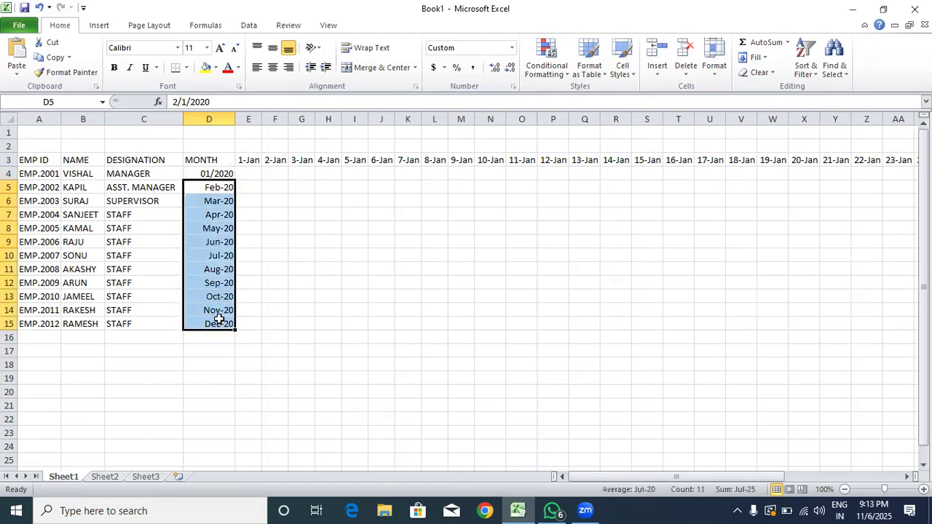
{"action": "key", "text": "BackSpace"}
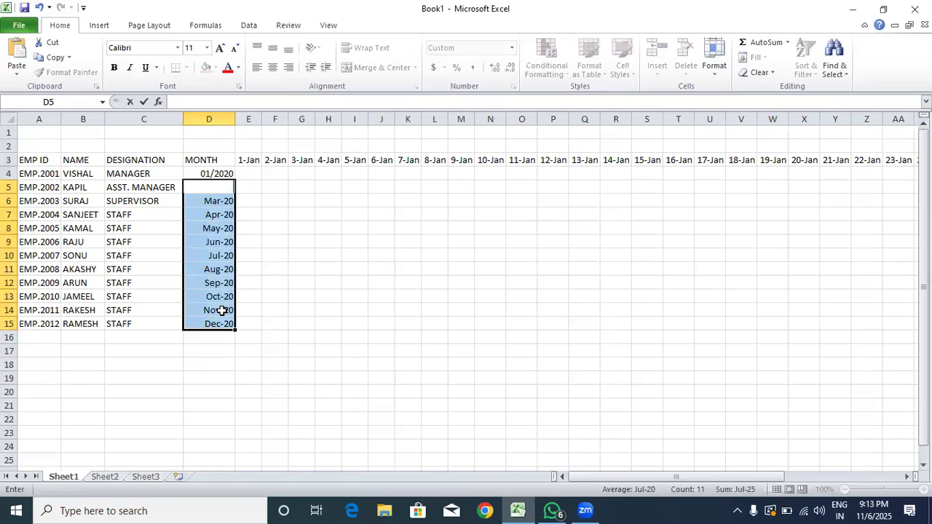
{"action": "left_click", "coordinate": [265, 322]}
{"action": "left_click_drag", "start_coordinate": [218, 201], "coordinate": [225, 322]}
{"action": "key", "text": "Delete"}
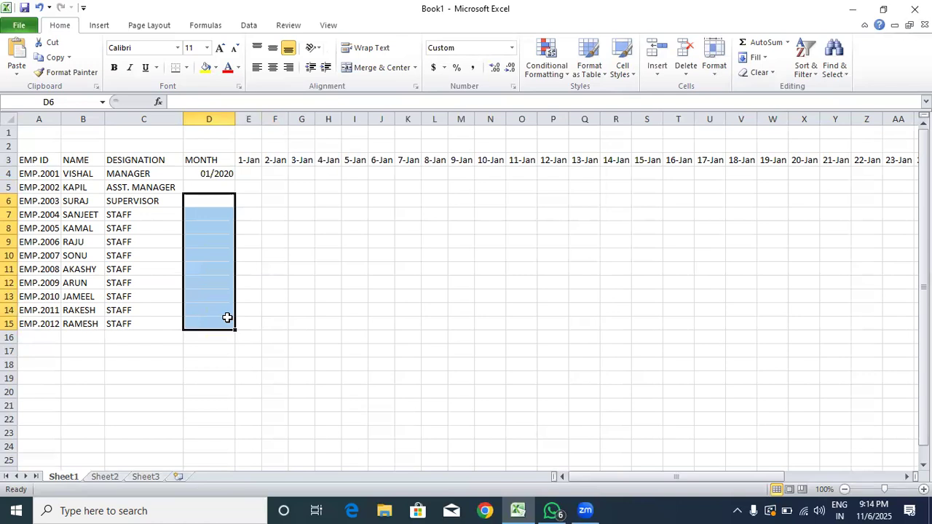
Copy the month in D4 to cells D5 through D15 for all remaining employees.
{"action": "left_click", "coordinate": [238, 361]}
{"action": "left_click", "coordinate": [215, 177]}
{"action": "key", "text": "ctrl+c"}
{"action": "left_click_drag", "start_coordinate": [213, 187], "coordinate": [212, 320]}
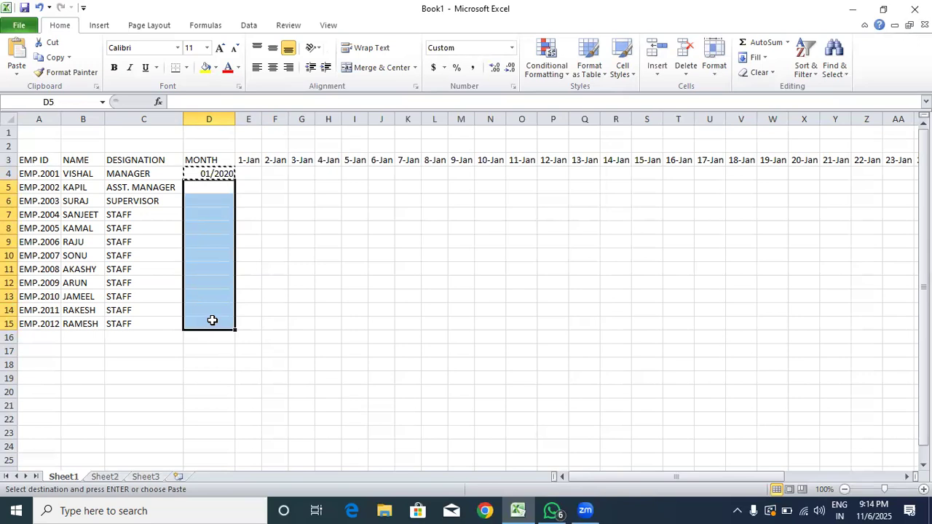
{"action": "key", "text": "ctrl+v"}
{"action": "left_click", "coordinate": [212, 366]}
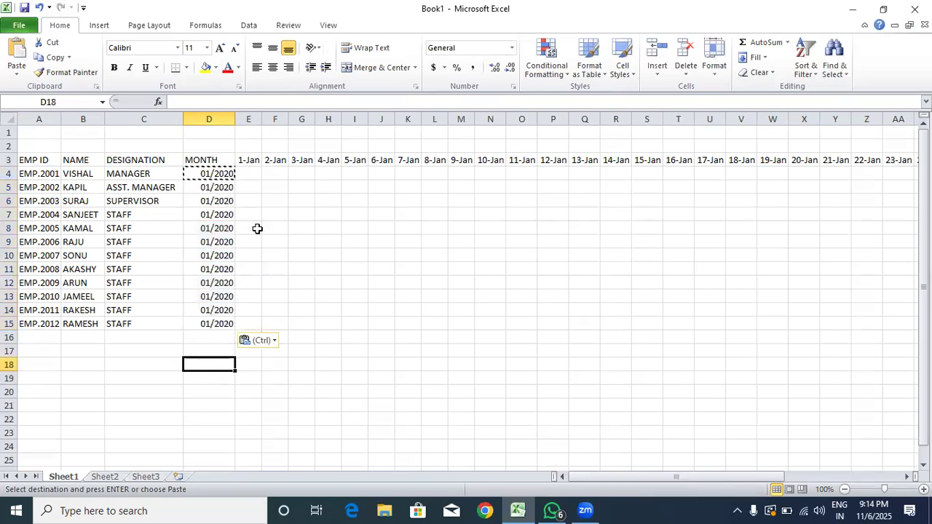
Enter P in E4 and fill it across all January dates for every employee, through AI15.
{"action": "left_click_drag", "start_coordinate": [256, 228], "coordinate": [262, 227]}
{"action": "double_click", "coordinate": [250, 176]}
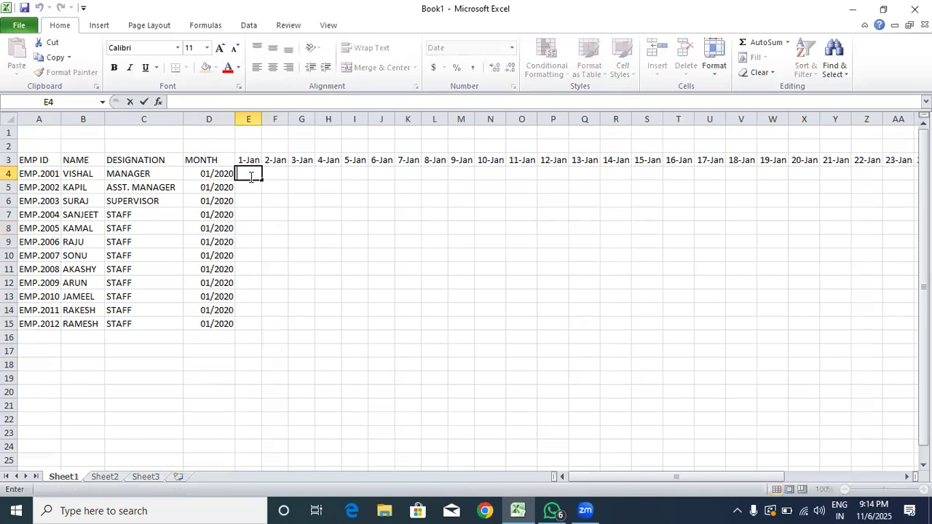
{"action": "type", "text": "P"}
{"action": "left_click_drag", "start_coordinate": [260, 180], "coordinate": [810, 328]}
{"action": "scroll", "coordinate": [558, 364], "scroll_direction": "down", "scroll_amount": 4}
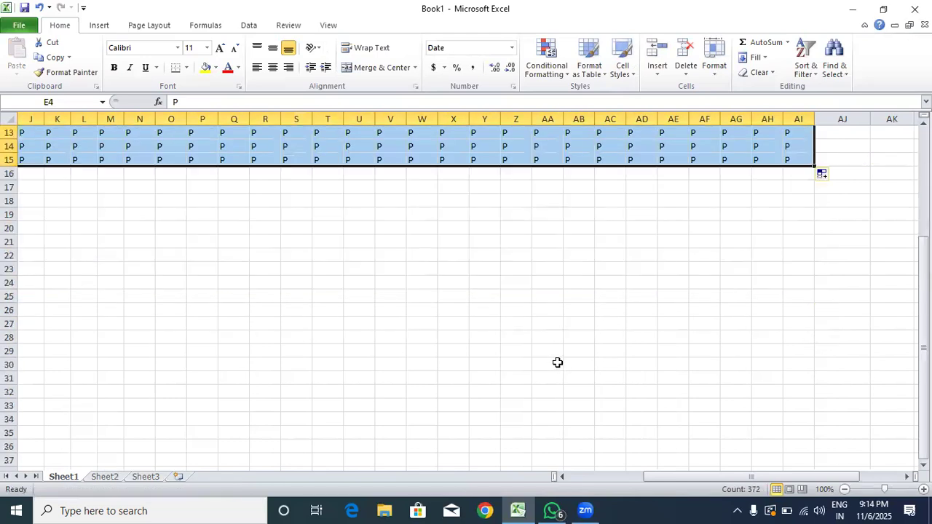
Replace the attendance marks with H in G7 for 3-Jan and L in M6 for 9-Jan.
{"action": "left_click_drag", "start_coordinate": [703, 479], "coordinate": [612, 471]}
{"action": "scroll", "coordinate": [339, 289], "scroll_direction": "up", "scroll_amount": 4}
{"action": "double_click", "coordinate": [297, 215]}
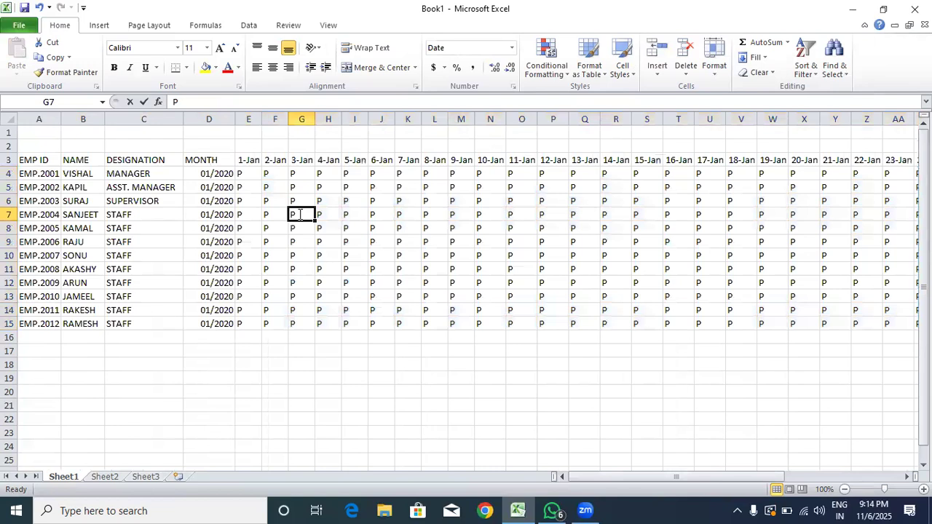
{"action": "type", "text": "H"}
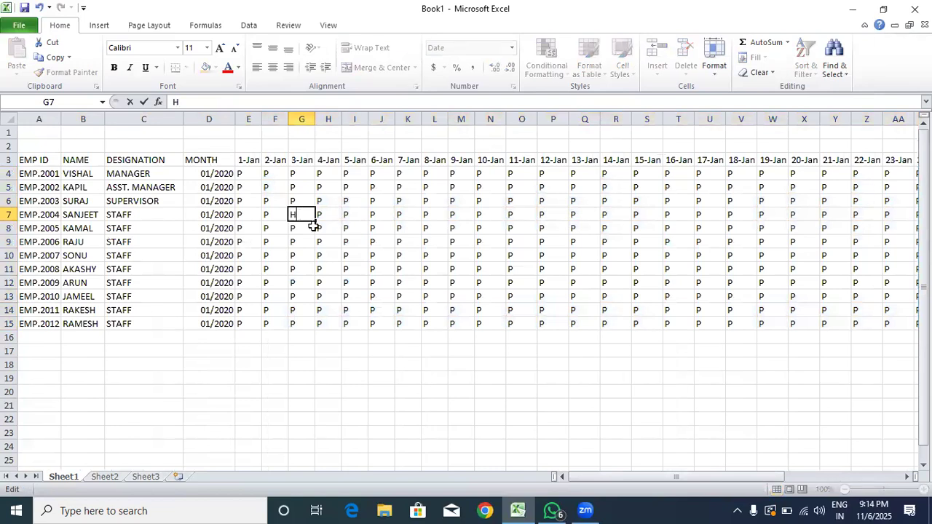
{"action": "left_click", "coordinate": [461, 200]}
{"action": "key", "text": "BackSpace"}
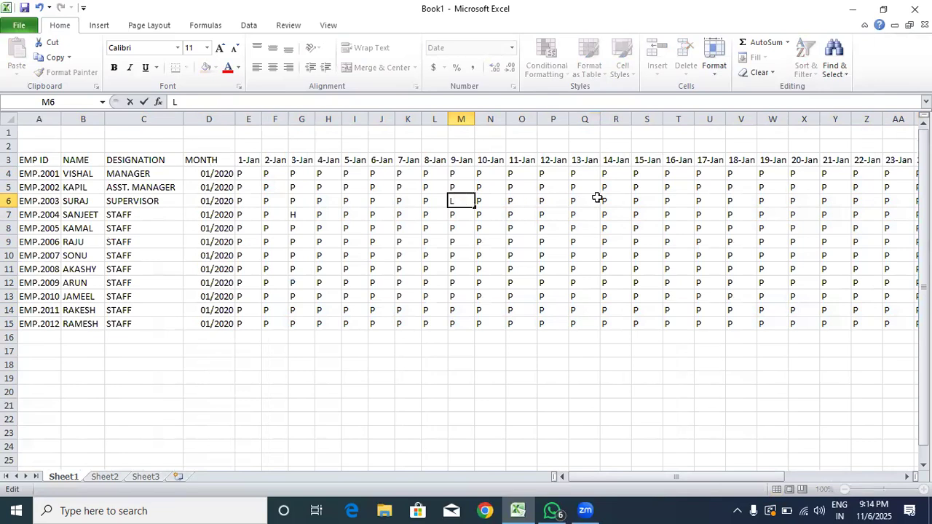
Change the 15-Jan attendance marks to A in S4 and H in S9.
{"action": "left_click", "coordinate": [646, 176]}
{"action": "key", "text": "ctrl+Down"}
{"action": "left_click", "coordinate": [645, 176]}
{"action": "key", "text": "BackSpace"}
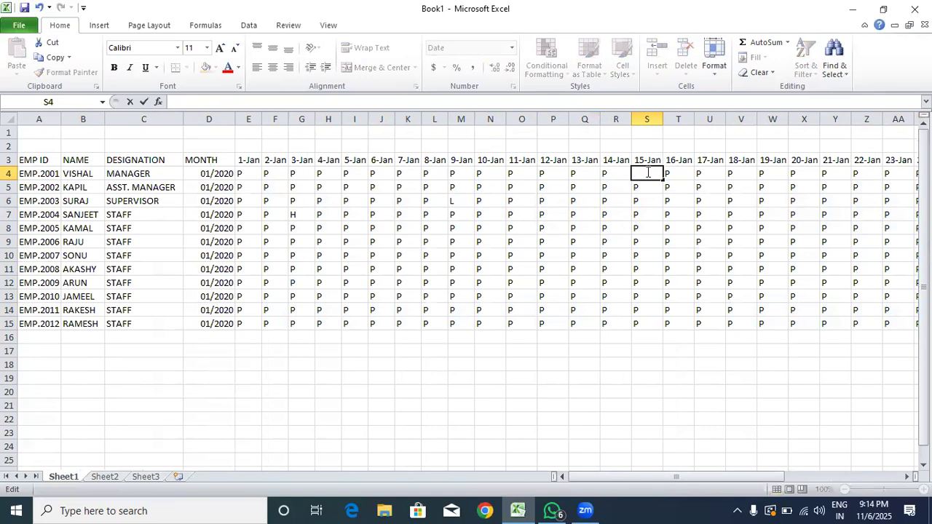
{"action": "type", "text": "A"}
{"action": "double_click", "coordinate": [650, 242]}
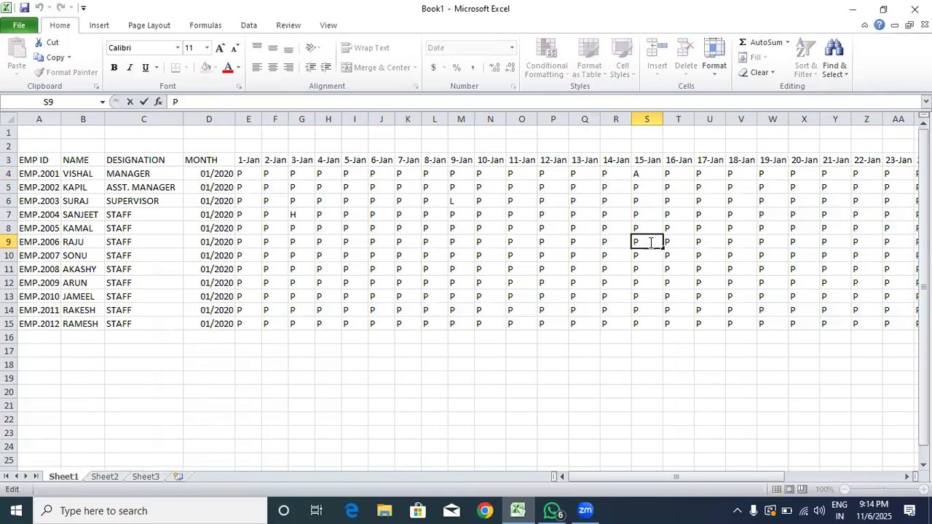
{"action": "key", "text": "BackSpace"}
{"action": "type", "text": "H"}
Change the attendance marks to L in T11, A in O13 and L in L15.
{"action": "double_click", "coordinate": [684, 268]}
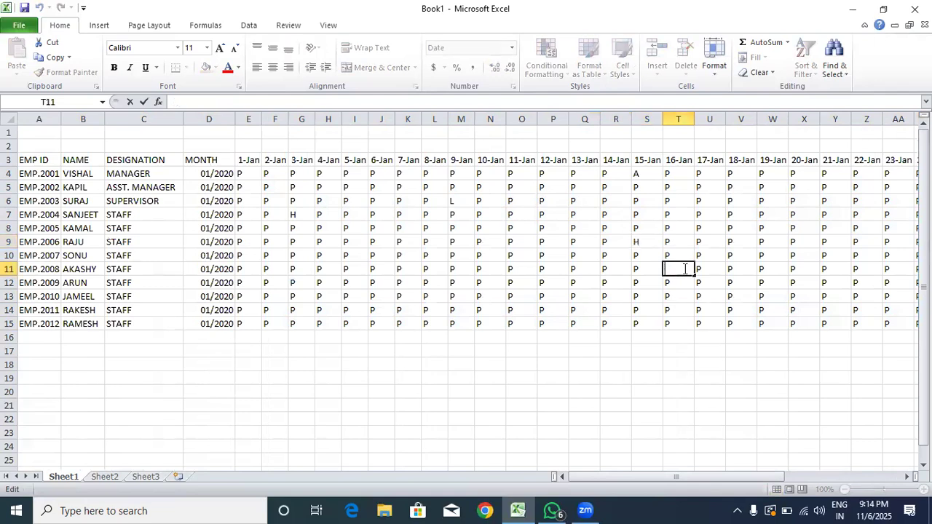
{"action": "double_click", "coordinate": [529, 297]}
{"action": "key", "text": "BackSpace"}
{"action": "type", "text": "A"}
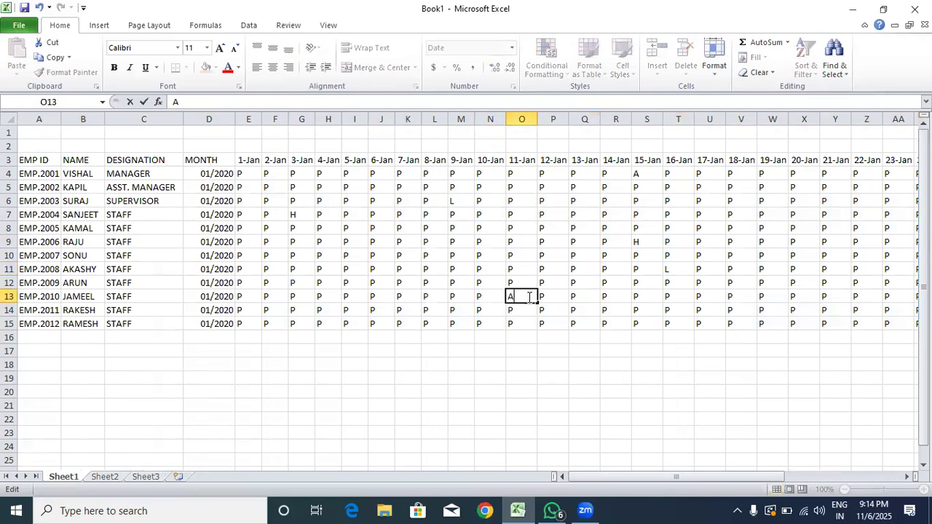
{"action": "double_click", "coordinate": [431, 322]}
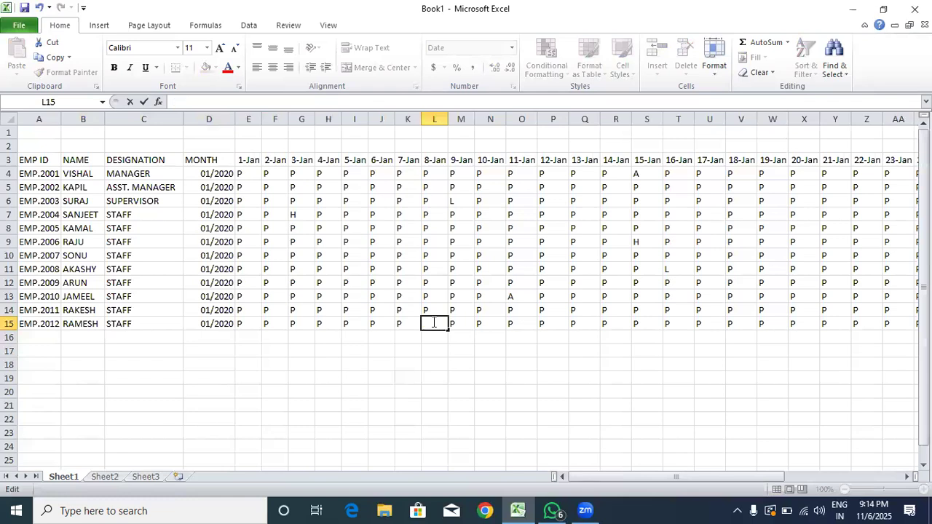
Change the row 10 attendance marks to H in Y10 for 21-Jan and L in AD10 for 26-Jan.
{"action": "left_click", "coordinate": [782, 293]}
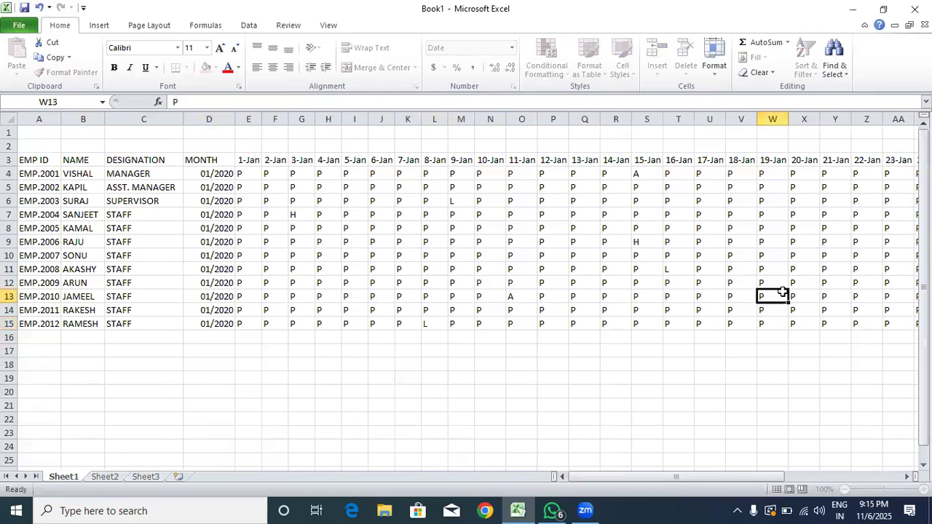
{"action": "double_click", "coordinate": [844, 265]}
{"action": "double_click", "coordinate": [842, 256]}
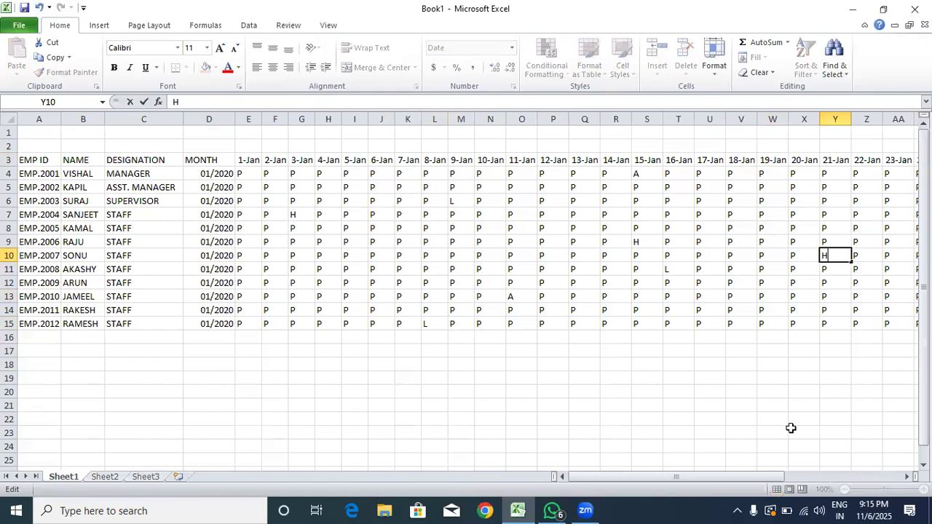
{"action": "left_click_drag", "start_coordinate": [750, 473], "coordinate": [770, 468]}
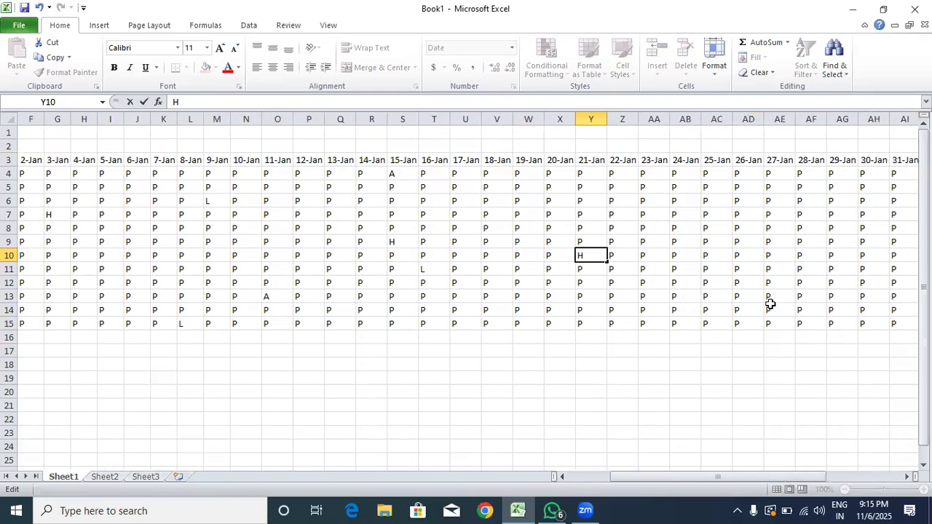
{"action": "double_click", "coordinate": [752, 256]}
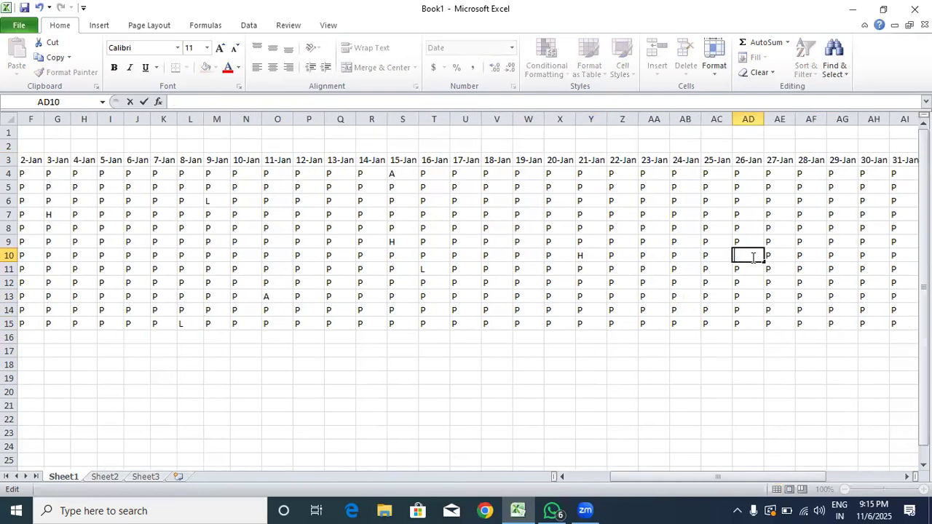
Change the attendance marks to L in AF4, A in AF9 and H in AC8.
{"action": "double_click", "coordinate": [810, 175]}
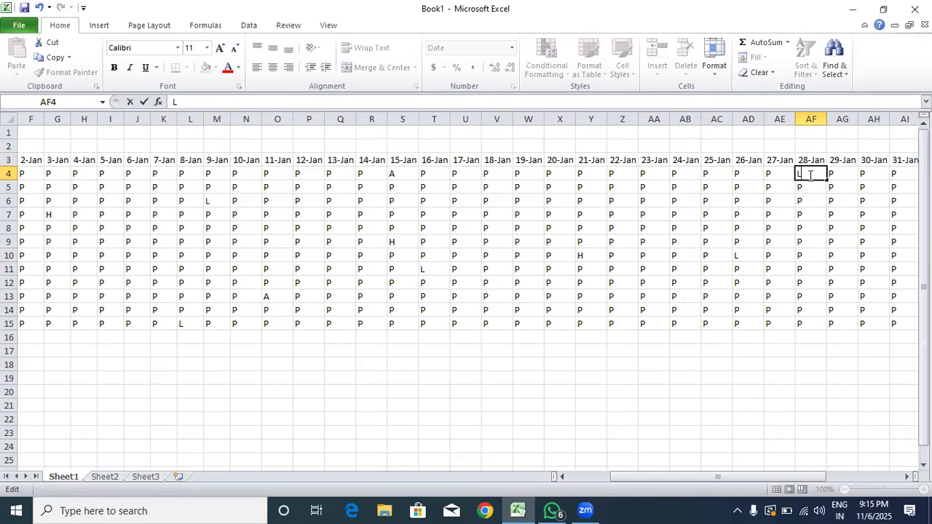
{"action": "left_click", "coordinate": [810, 241]}
{"action": "key", "text": "BackSpace"}
{"action": "type", "text": "A"}
{"action": "left_click", "coordinate": [714, 228]}
{"action": "double_click", "coordinate": [717, 228]}
{"action": "key", "text": "BackSpace"}
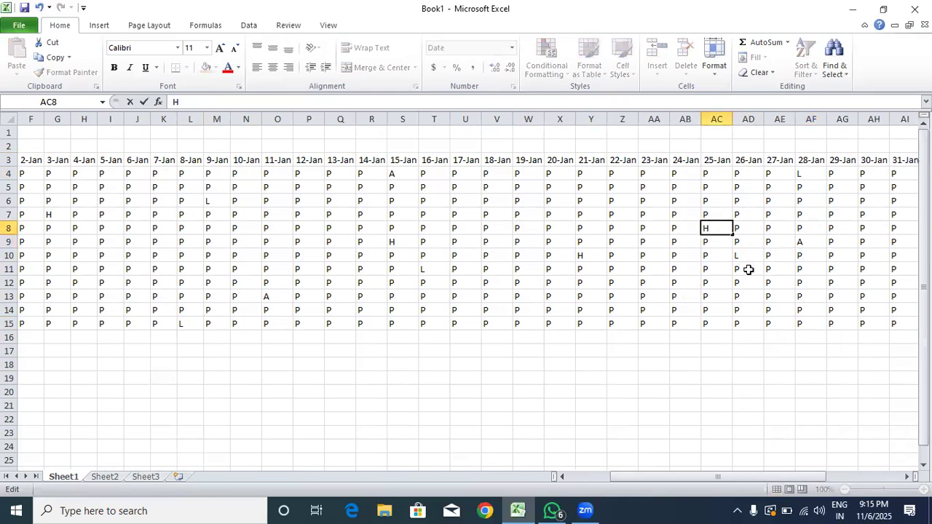
Change the attendance marks to A in AE13, H in AH13 and L in AI15.
{"action": "left_click", "coordinate": [775, 295]}
{"action": "double_click", "coordinate": [775, 294]}
{"action": "key", "text": "BackSpace"}
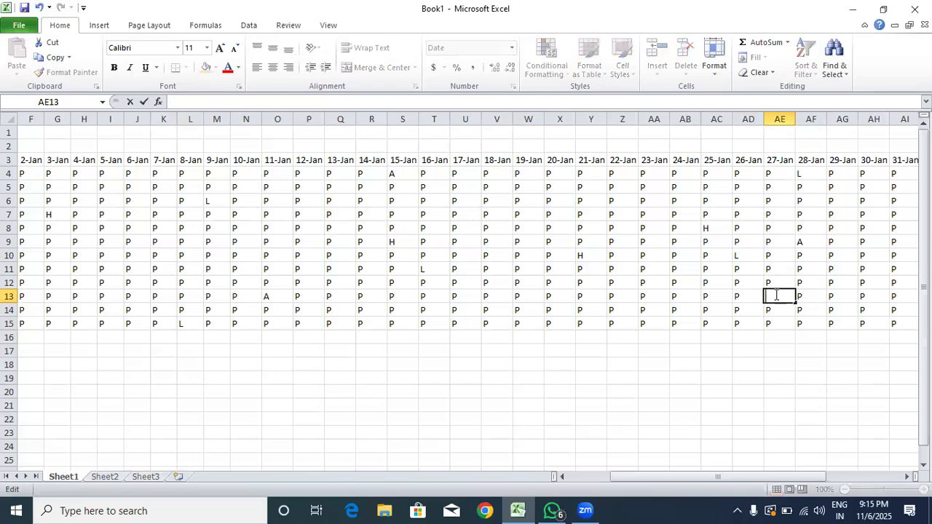
{"action": "type", "text": "A"}
{"action": "left_click", "coordinate": [873, 295]}
{"action": "double_click", "coordinate": [872, 295]}
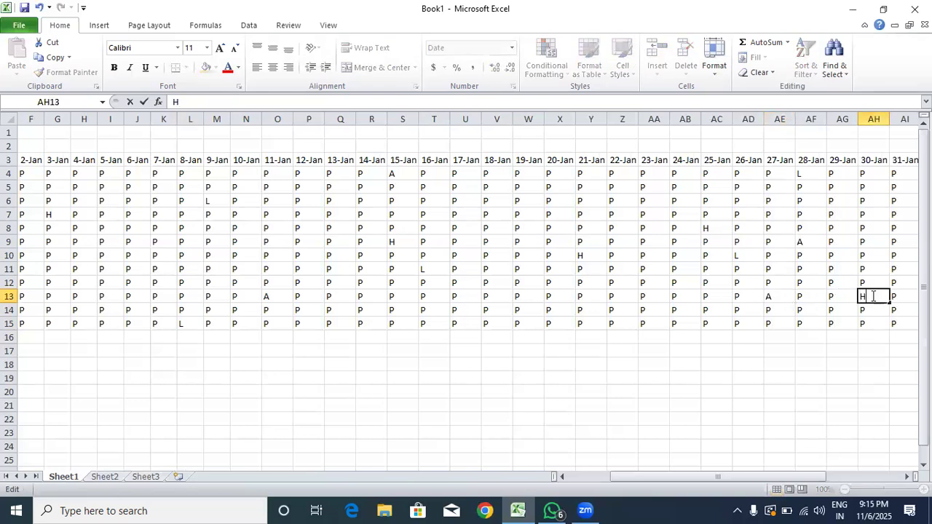
{"action": "double_click", "coordinate": [900, 322]}
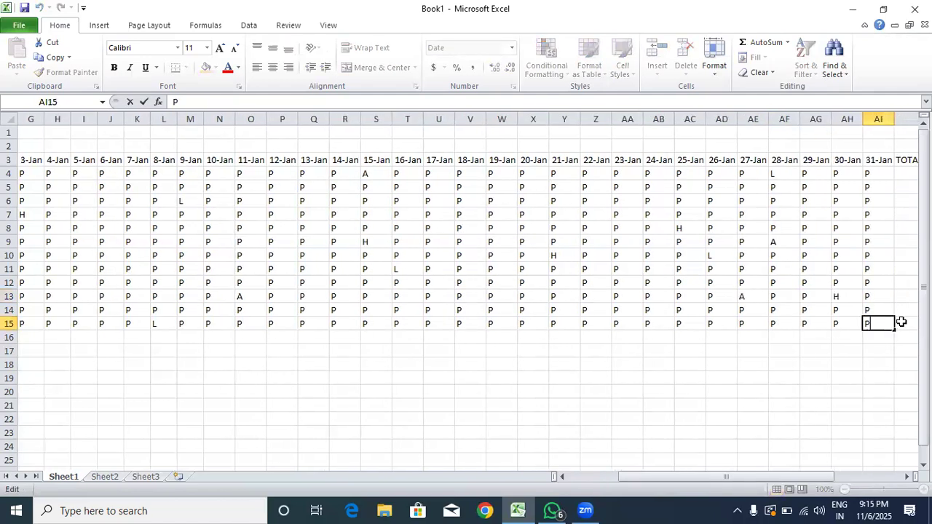
{"action": "key", "text": "BackSpace"}
{"action": "type", "text": "L"}
Widen the HOLIDAYS column AM slightly so its heading has clear space before PRESENT.
{"action": "left_click_drag", "start_coordinate": [747, 481], "coordinate": [837, 469]}
{"action": "left_click", "coordinate": [717, 348]}
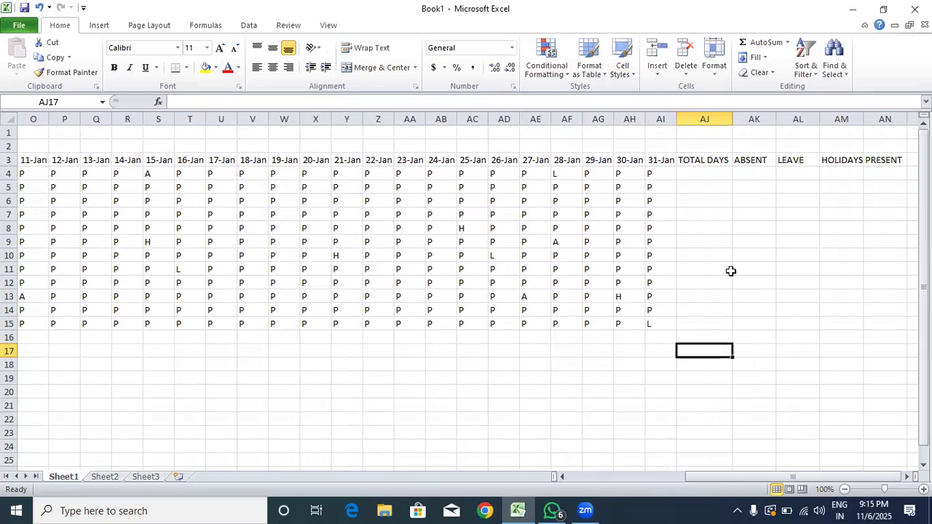
{"action": "left_click_drag", "start_coordinate": [859, 121], "coordinate": [870, 121]}
{"action": "left_click", "coordinate": [873, 227]}
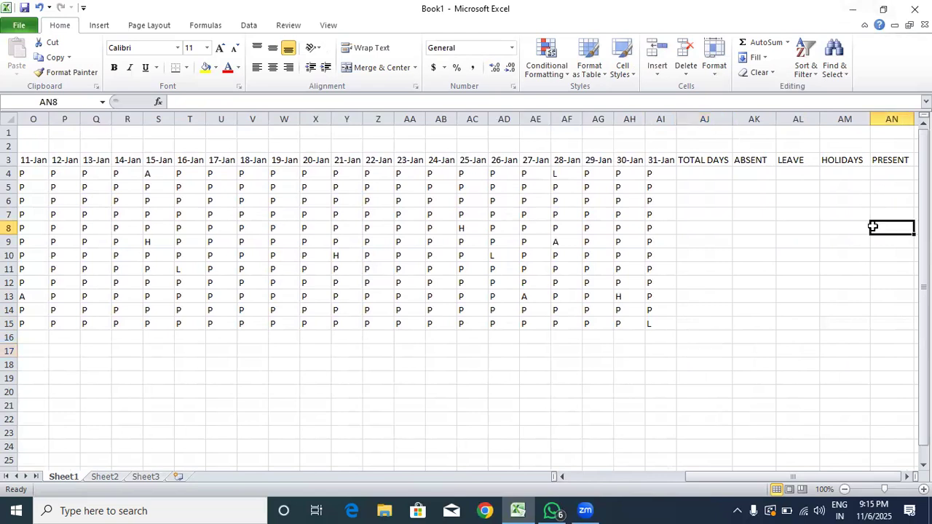
Enter the formula =COUNTA(E4:AI4) in AJ4 to count the first employee's total days.
{"action": "double_click", "coordinate": [706, 174]}
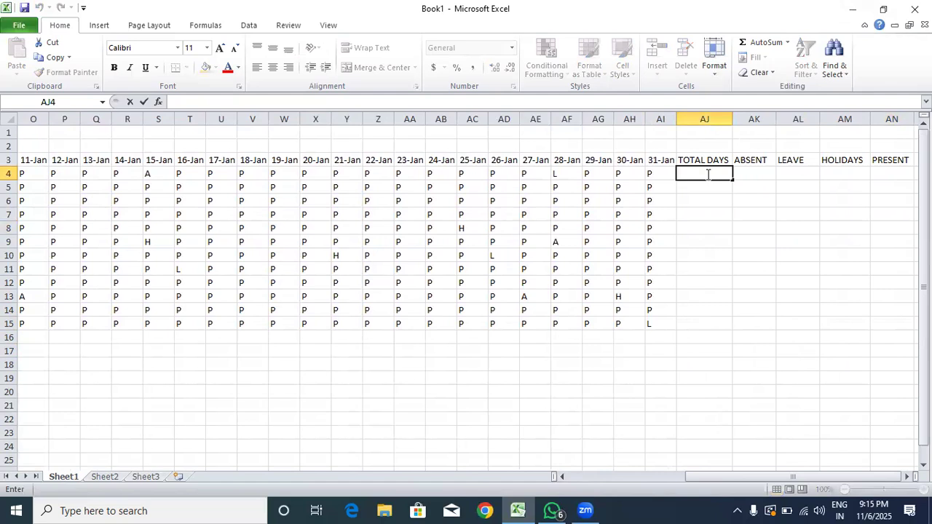
{"action": "type", "text": "="}
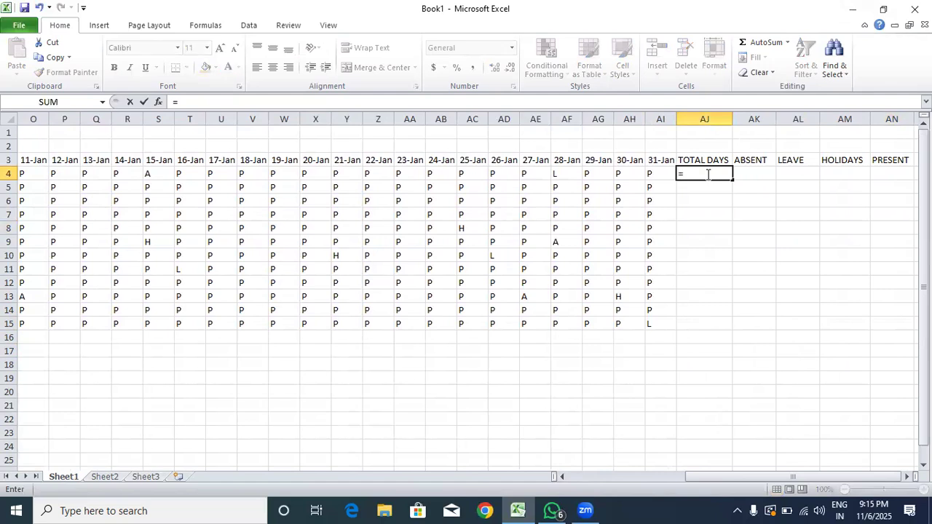
{"action": "type", "text": "COUNTA"}
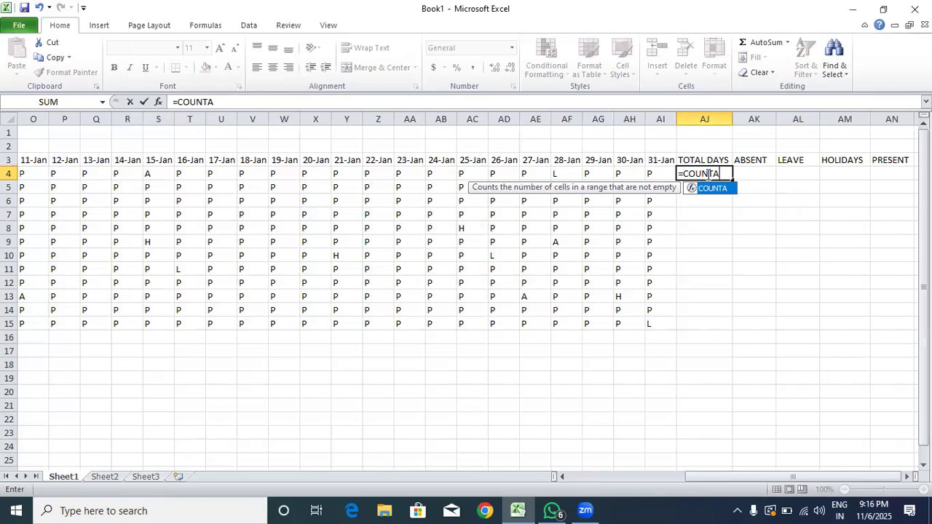
{"action": "type", "text": "("}
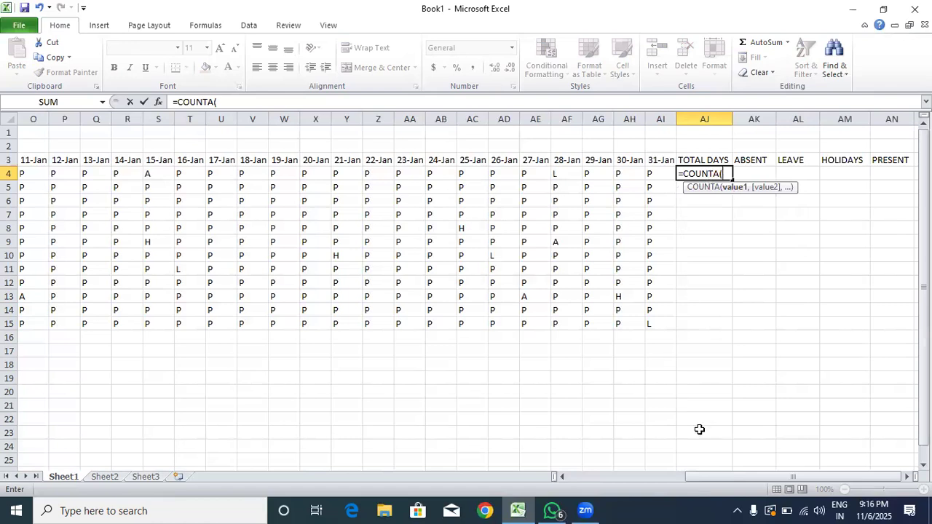
{"action": "left_click_drag", "start_coordinate": [710, 475], "coordinate": [709, 479]}
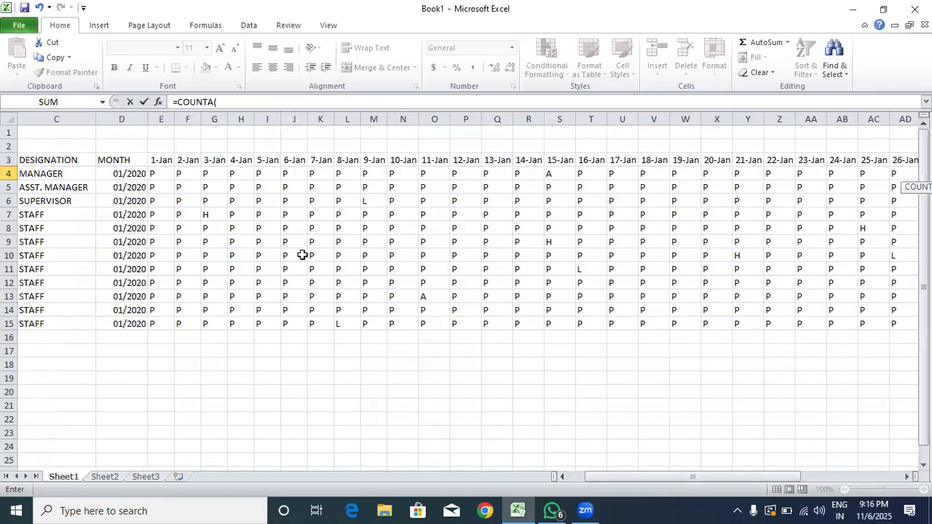
{"action": "left_click", "coordinate": [167, 177]}
{"action": "left_click_drag", "start_coordinate": [167, 177], "coordinate": [801, 174]}
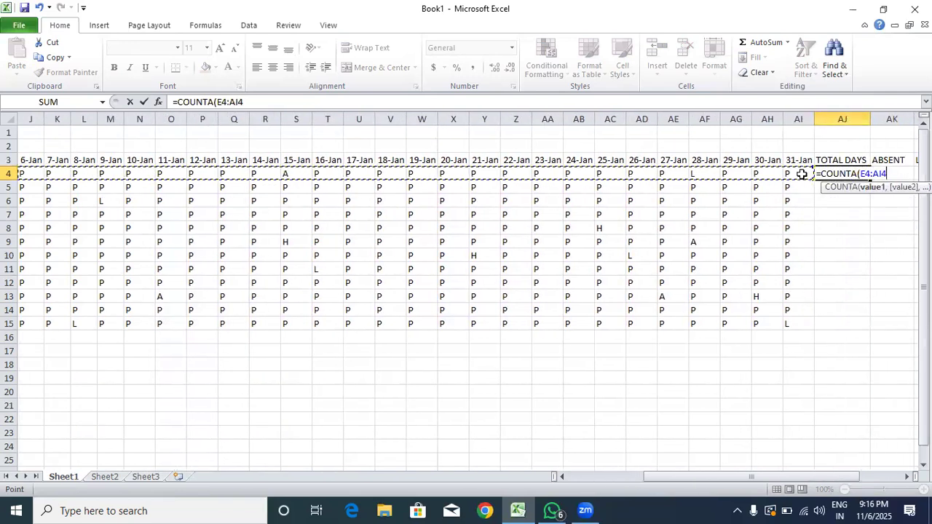
{"action": "type", "text": ")"}
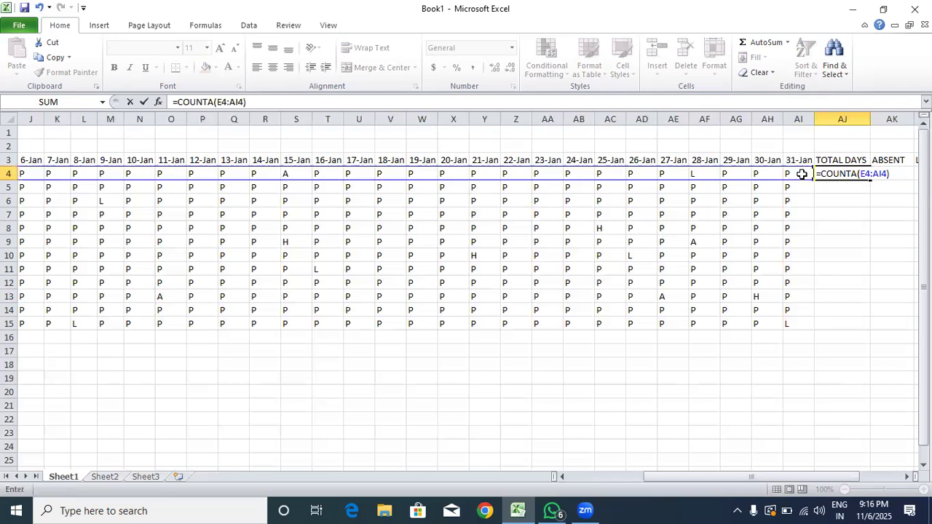
{"action": "key", "text": "Return"}
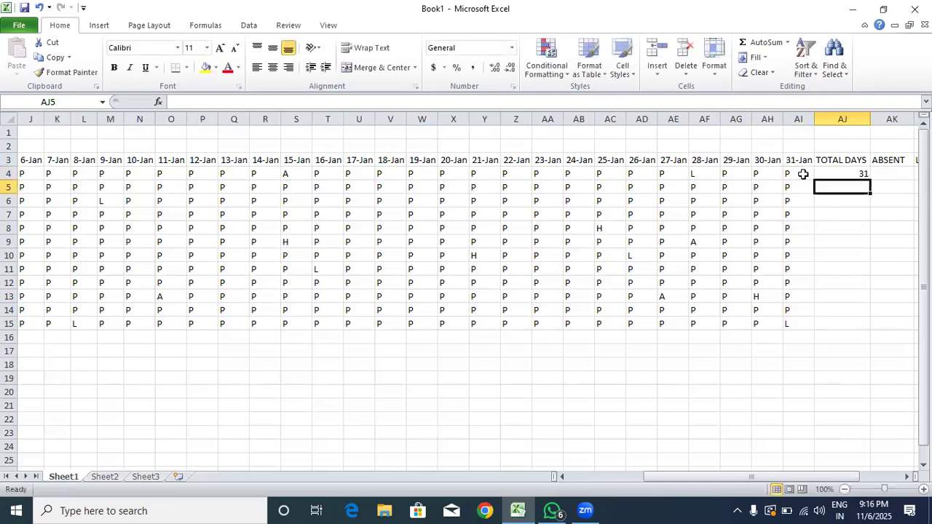
Fill the TOTAL DAYS formula from AJ4 down to AJ15 and review it against the date columns.
{"action": "left_click", "coordinate": [837, 174]}
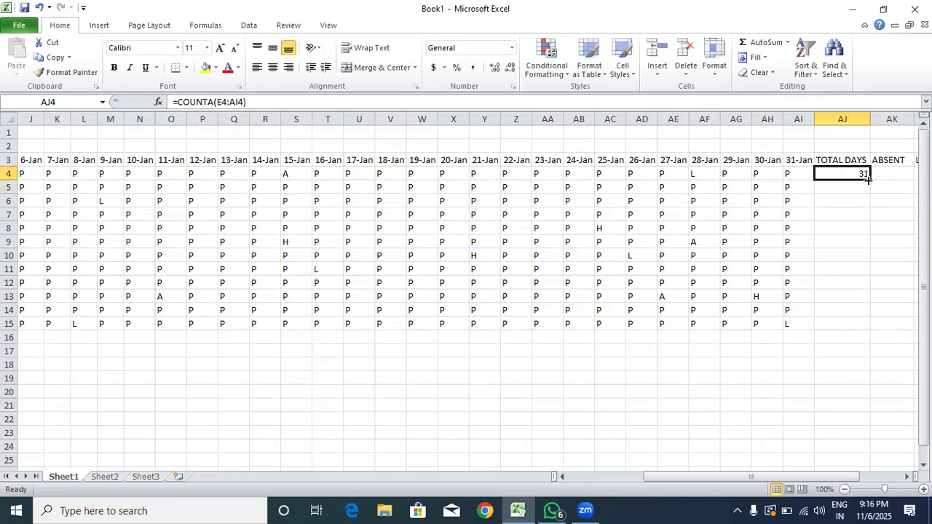
{"action": "left_click_drag", "start_coordinate": [869, 190], "coordinate": [855, 323]}
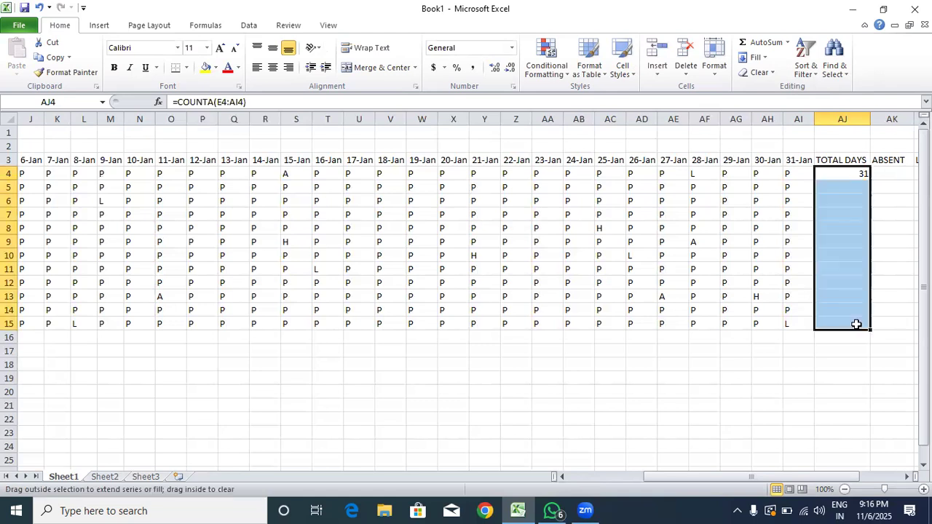
{"action": "left_click_drag", "start_coordinate": [710, 477], "coordinate": [704, 476]}
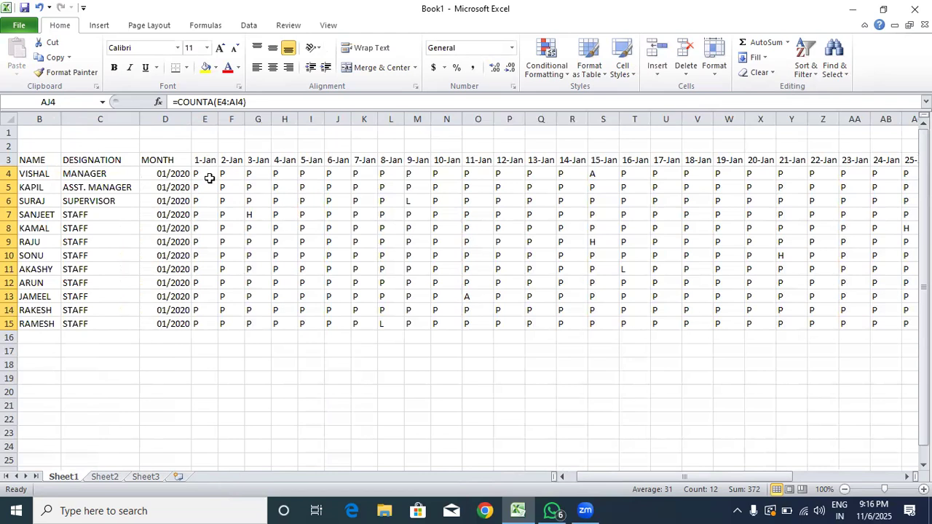
{"action": "left_click_drag", "start_coordinate": [630, 477], "coordinate": [848, 473]}
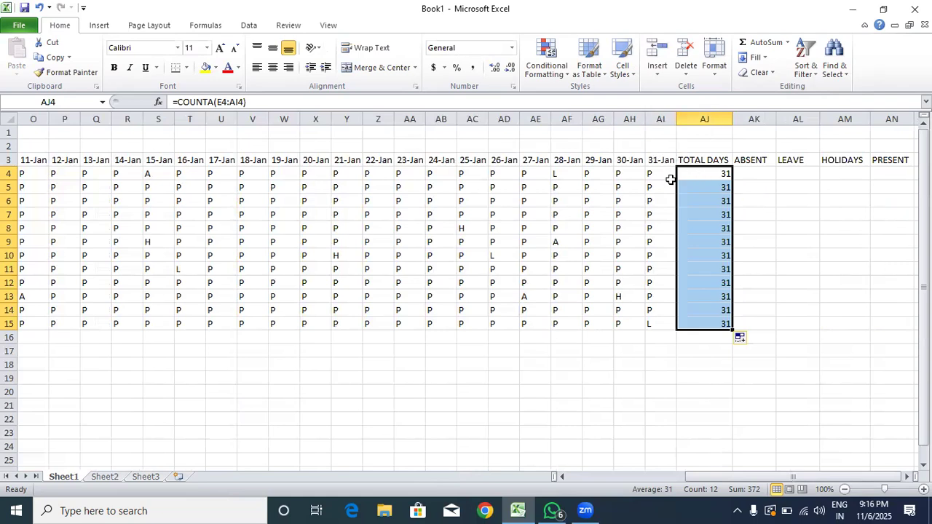
Enter the formula =COUNTIF(E4:AI4,"A") in AK4 to count the first employee's absent days.
{"action": "left_click", "coordinate": [760, 173]}
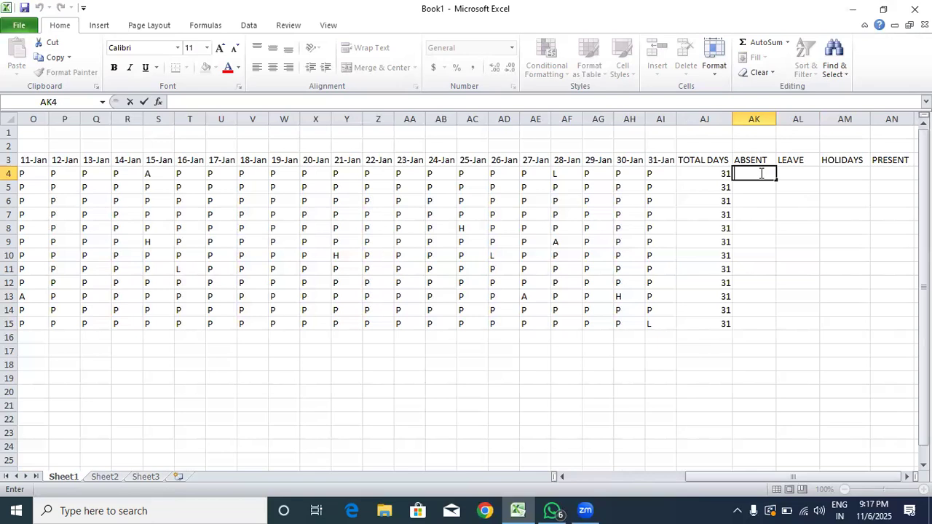
{"action": "type", "text": "="}
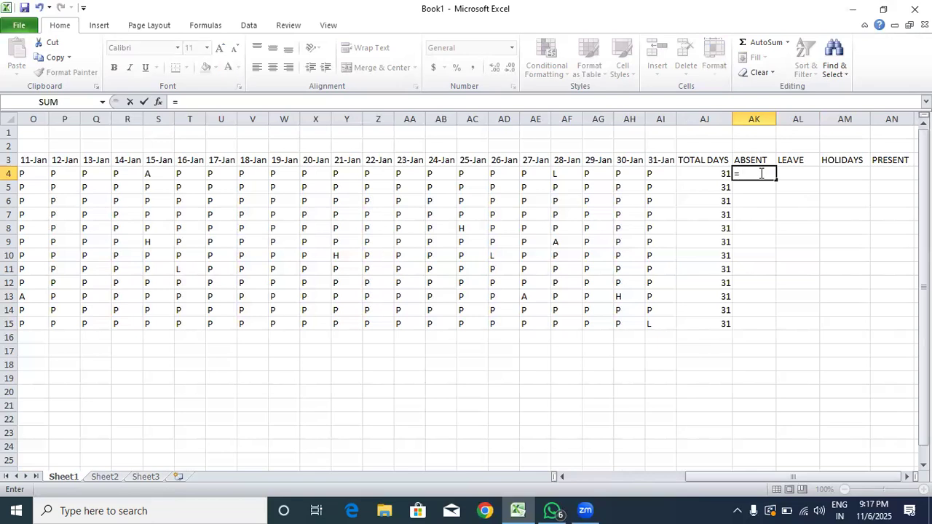
{"action": "type", "text": "COUN"}
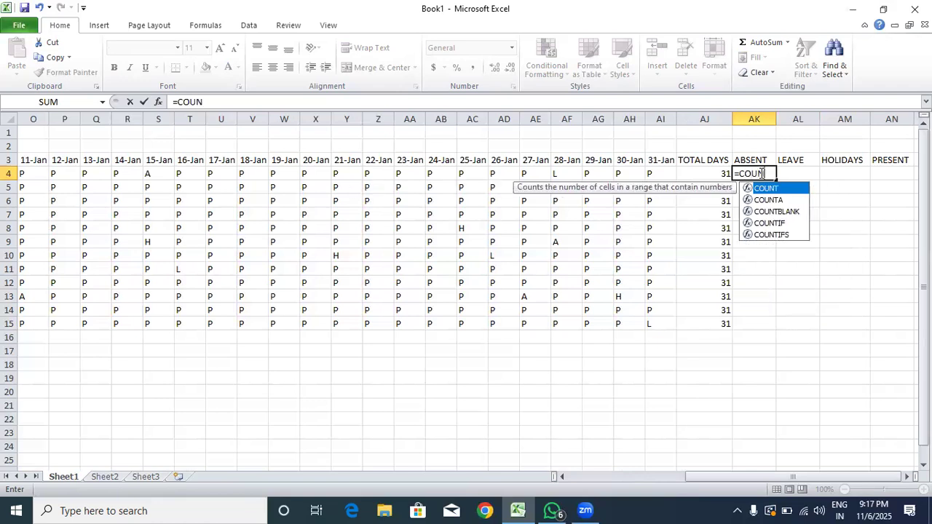
{"action": "type", "text": "TIF"}
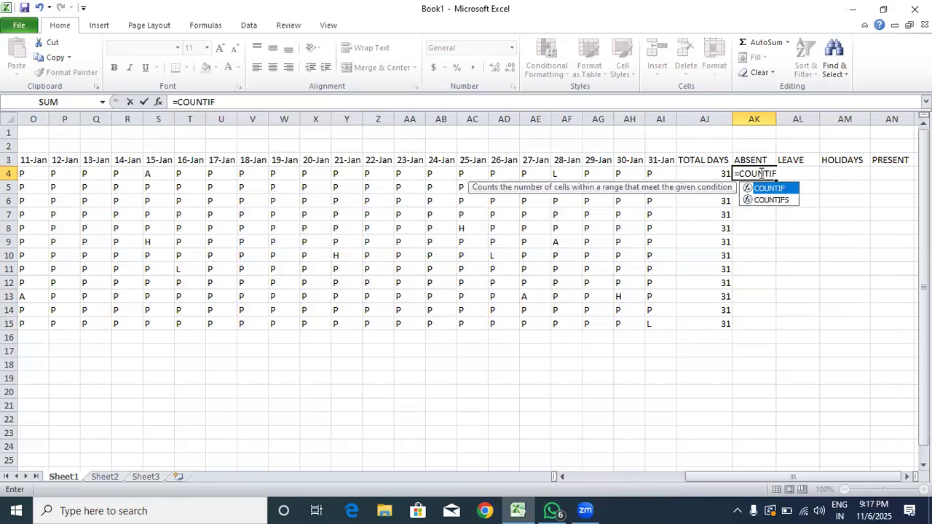
{"action": "type", "text": "("}
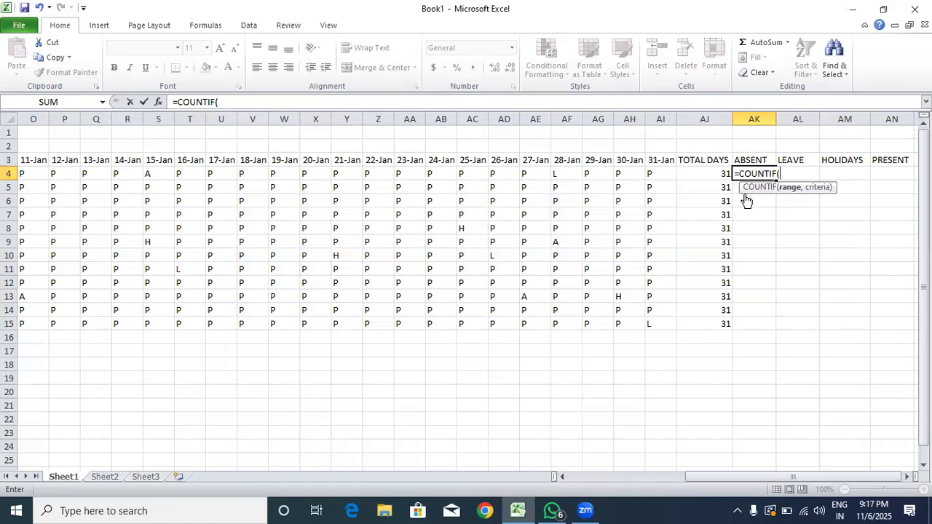
{"action": "left_click_drag", "start_coordinate": [732, 475], "coordinate": [783, 467]}
{"action": "type", "text": "E4:AI4"}
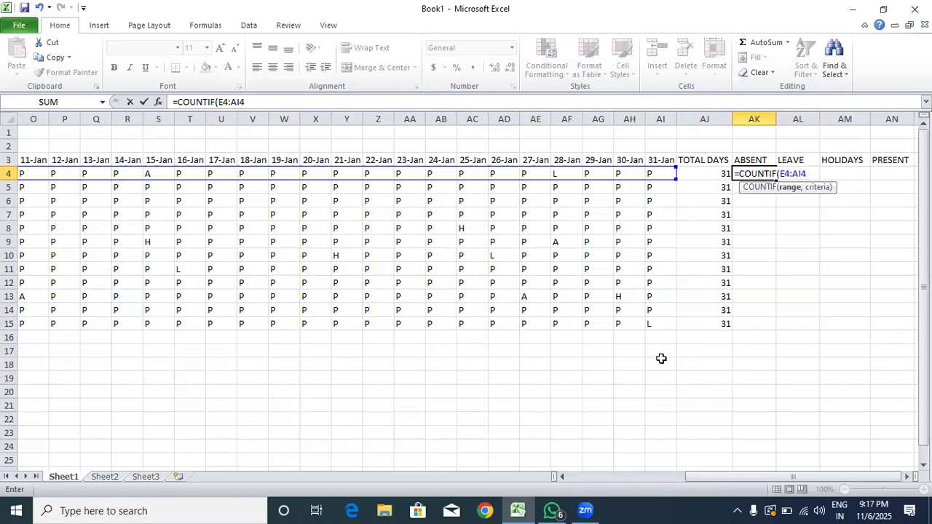
{"action": "type", "text": ",\"A\")"}
{"action": "key", "text": "Return"}
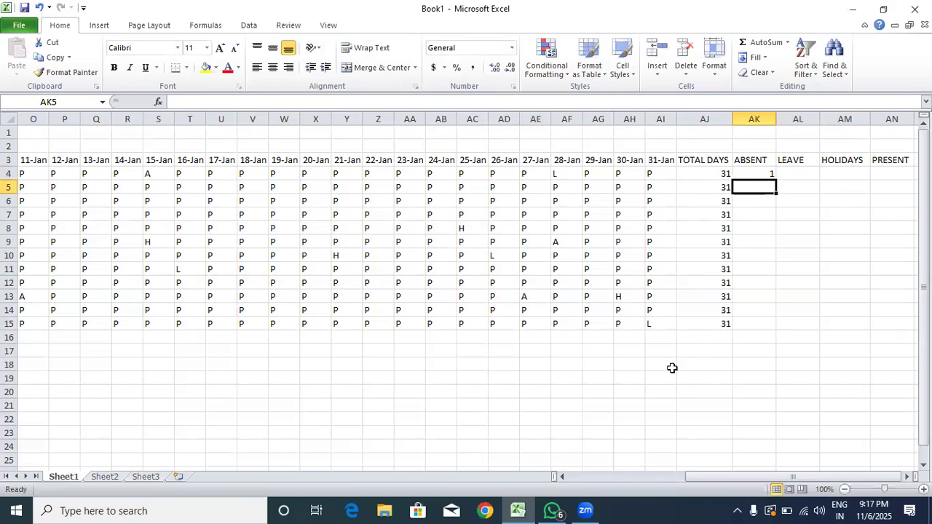
Fill the ABSENT formula from AK4 down to AK15.
{"action": "left_click", "coordinate": [764, 174]}
{"action": "left_click_drag", "start_coordinate": [777, 183], "coordinate": [765, 326]}
{"action": "left_click", "coordinate": [756, 366]}
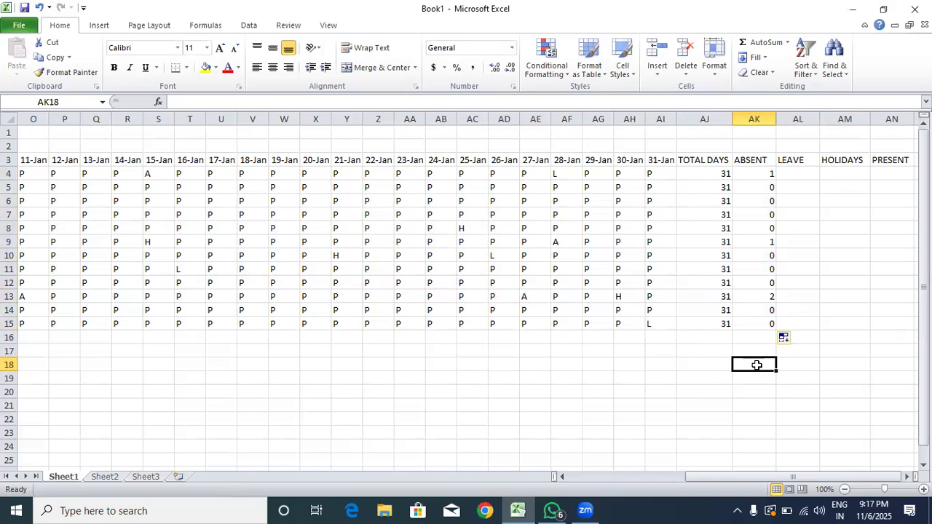
Enter the formula =COUNTIF(E4:AI4,"L") in AL4 to count the first employee's leave days.
{"action": "double_click", "coordinate": [800, 173]}
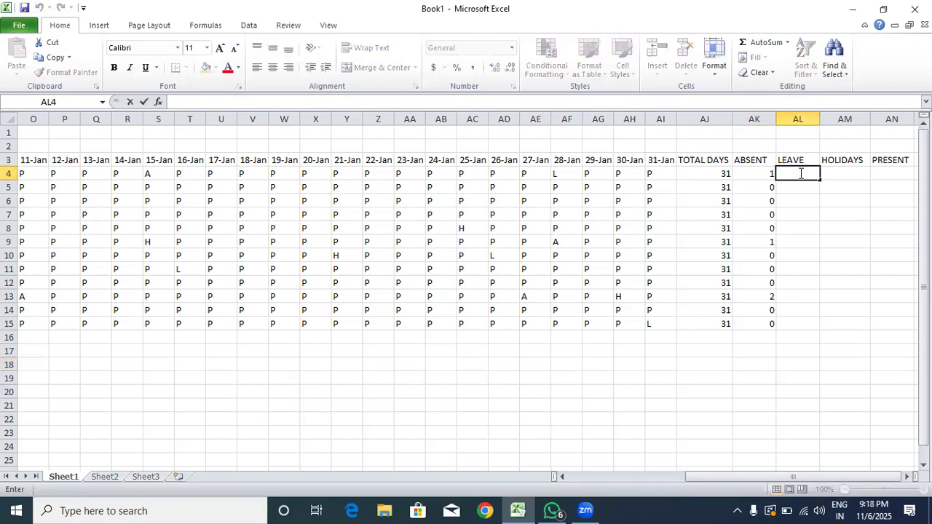
{"action": "type", "text": "COUNTIF"}
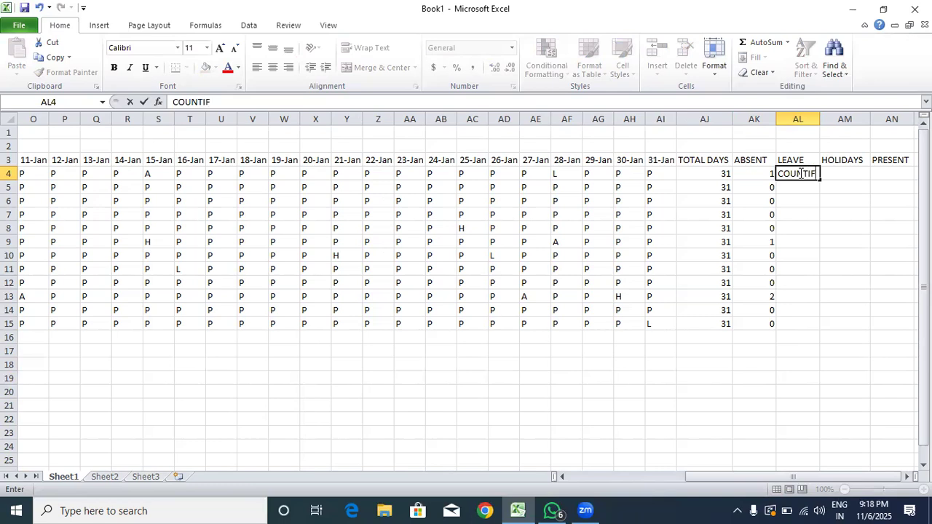
{"action": "key", "text": "BackSpace"}
{"action": "key", "text": "BackSpace"}
{"action": "key", "text": "BackSpace"}
{"action": "key", "text": "BackSpace"}
{"action": "key", "text": "BackSpace"}
{"action": "key", "text": "BackSpace"}
{"action": "key", "text": "BackSpace"}
{"action": "type", "text": "=CO"}
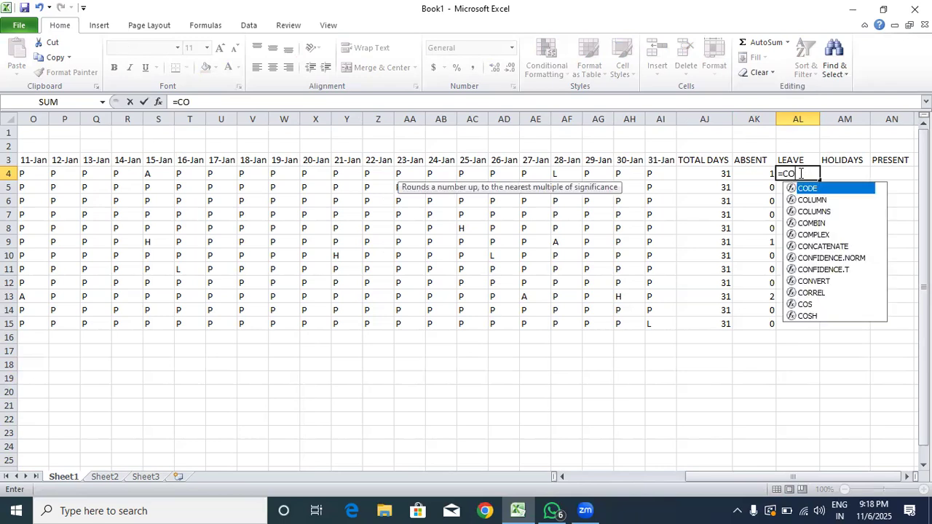
{"action": "type", "text": "UNTIF"}
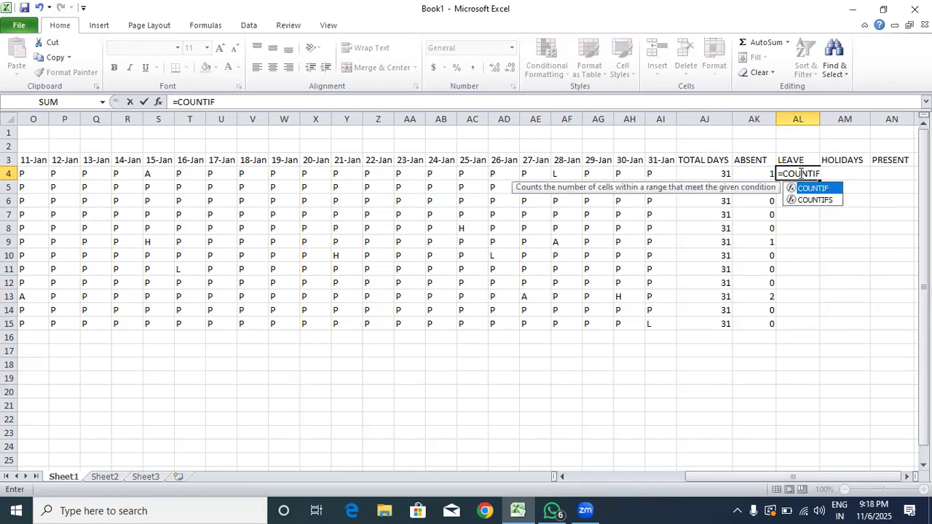
{"action": "type", "text": "("}
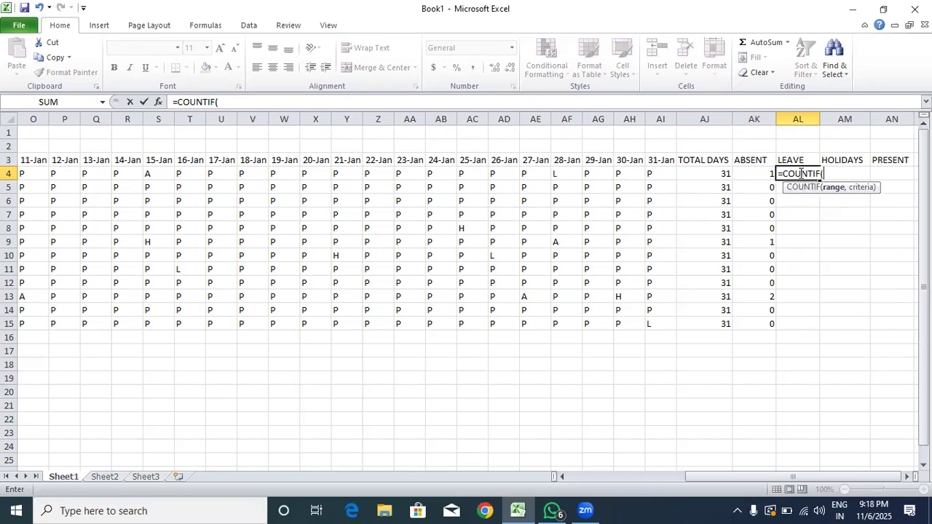
{"action": "type", "text": "E"}
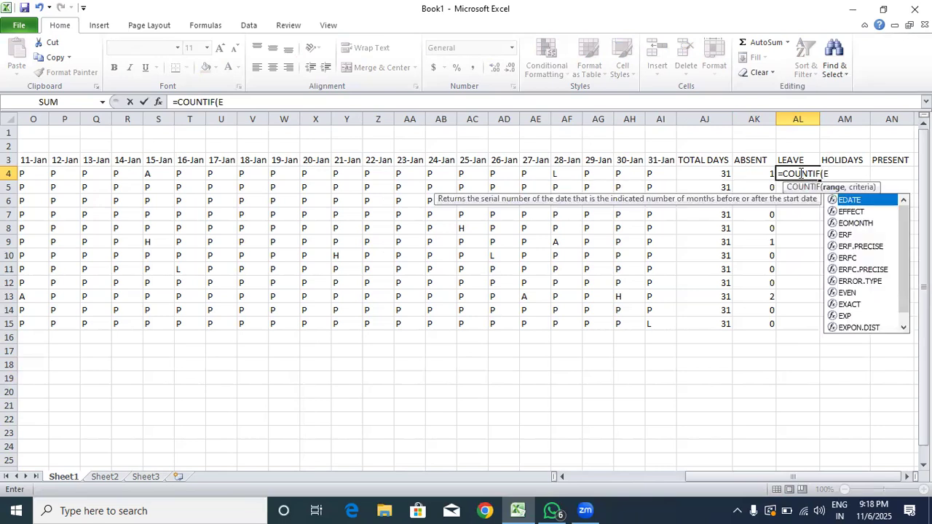
{"action": "type", "text": "4:"}
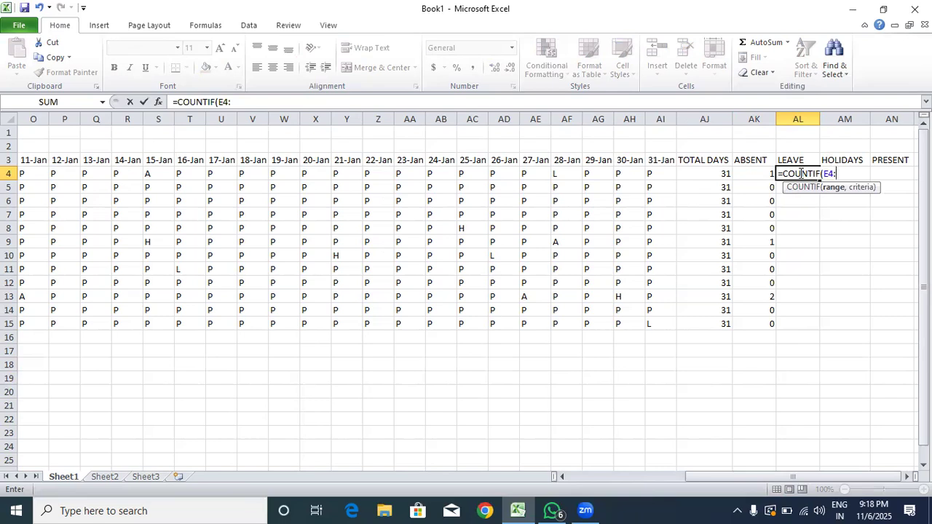
{"action": "type", "text": "AI4"}
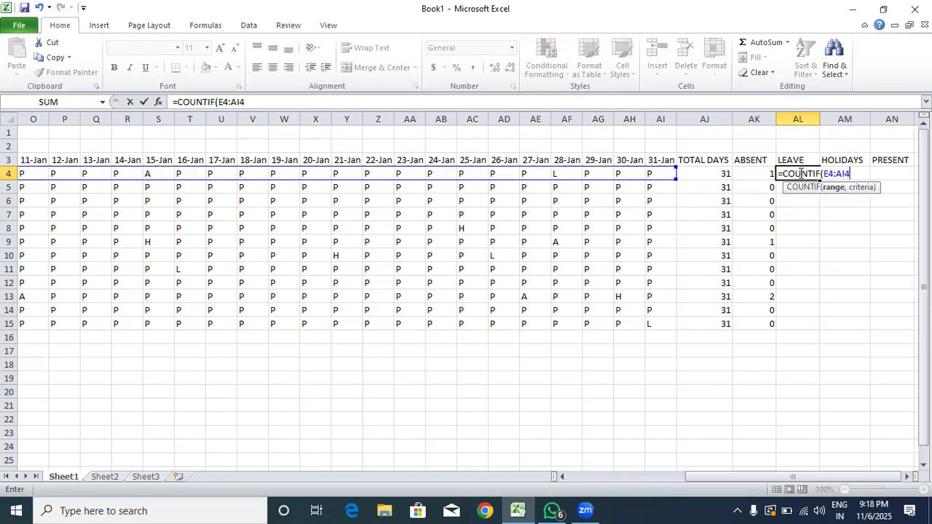
{"action": "type", "text": ",\"L\")"}
{"action": "key", "text": "Return"}
Fill the LEAVE formula from AL4 down to AL15.
{"action": "left_click", "coordinate": [799, 172]}
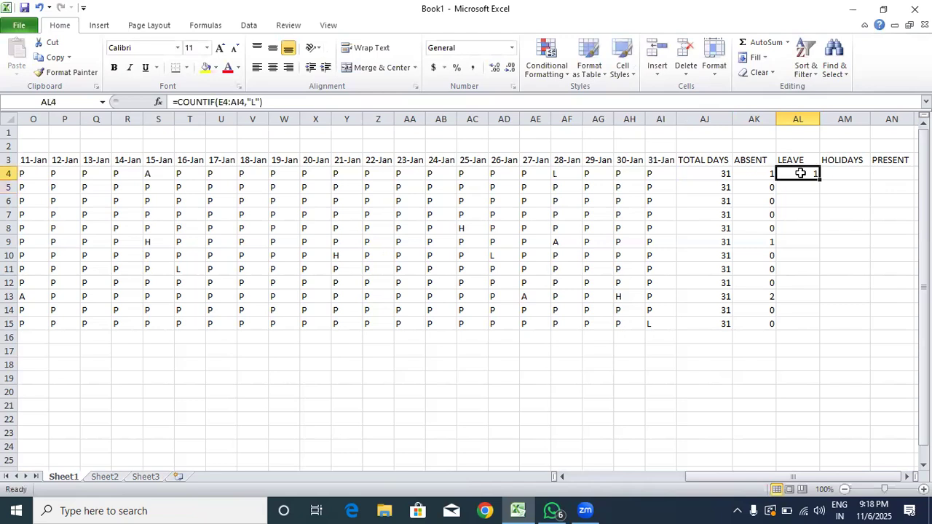
{"action": "left_click_drag", "start_coordinate": [819, 179], "coordinate": [803, 326]}
Change the first employee's 21-Jan attendance mark in Y4 to H.
{"action": "left_click", "coordinate": [348, 174]}
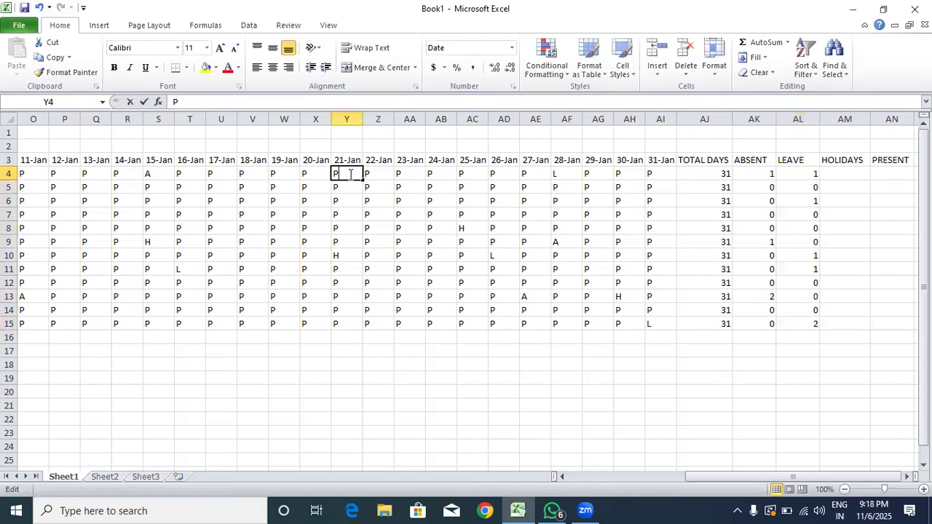
{"action": "type", "text": "H"}
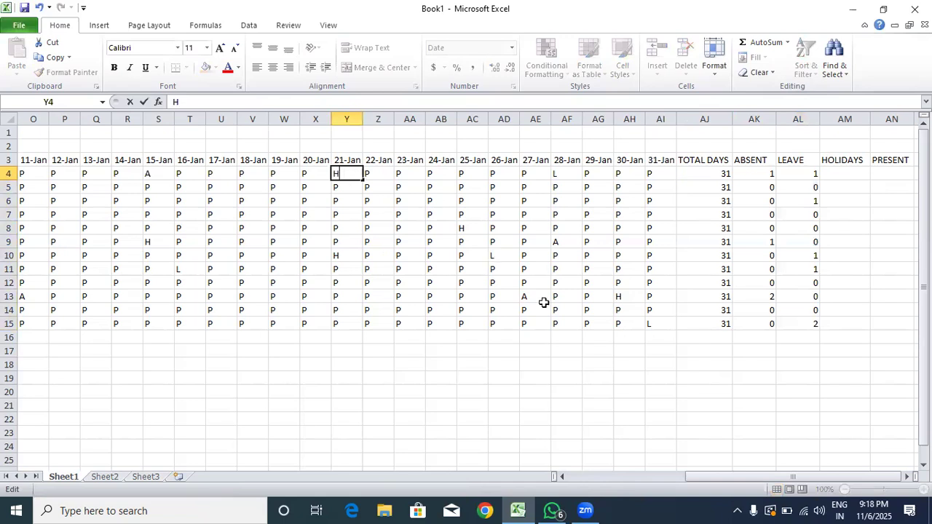
{"action": "left_click", "coordinate": [687, 405]}
Enter the formula =COUNTIF(E4:AI4,"H") in AM4 to count the first employee's holidays.
{"action": "left_click", "coordinate": [842, 175]}
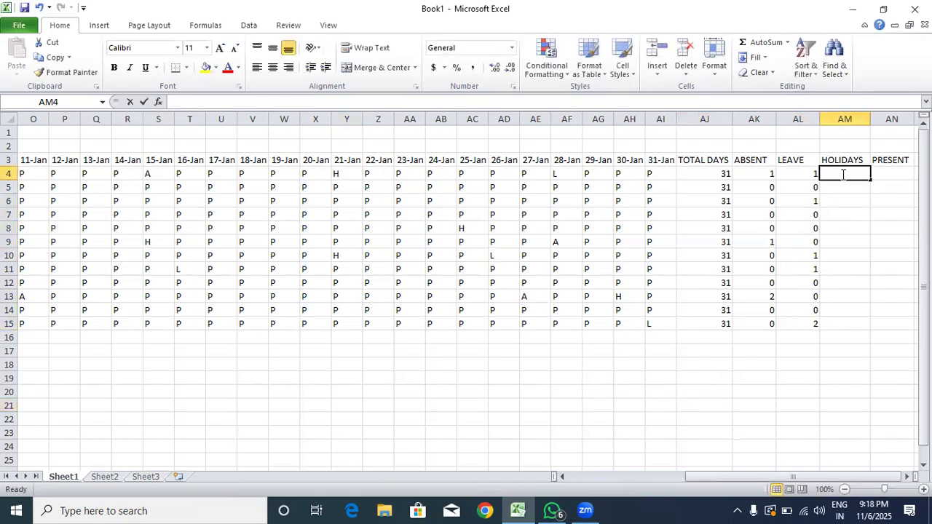
{"action": "type", "text": "="}
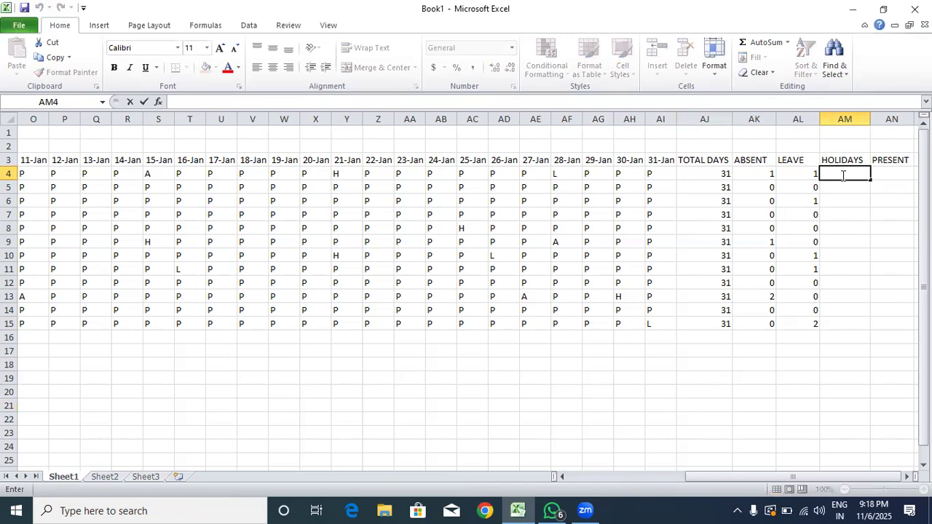
{"action": "type", "text": "C"}
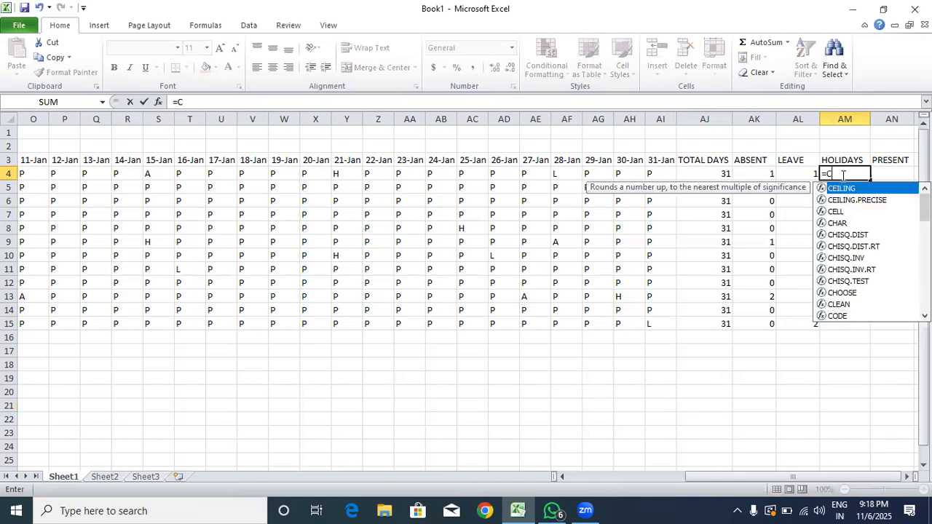
{"action": "type", "text": "OUNFI"}
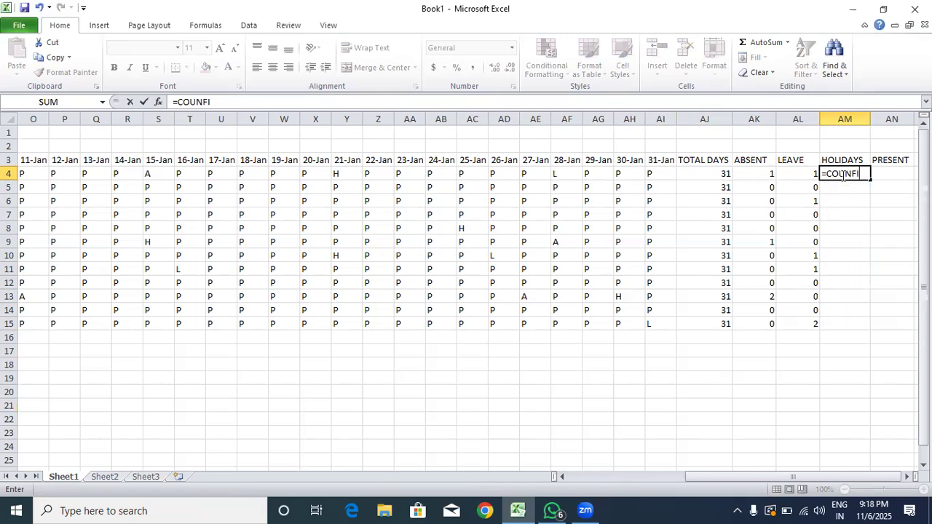
{"action": "type", "text": "F"}
{"action": "key", "text": "BackSpace"}
{"action": "key", "text": "BackSpace"}
{"action": "key", "text": "BackSpace"}
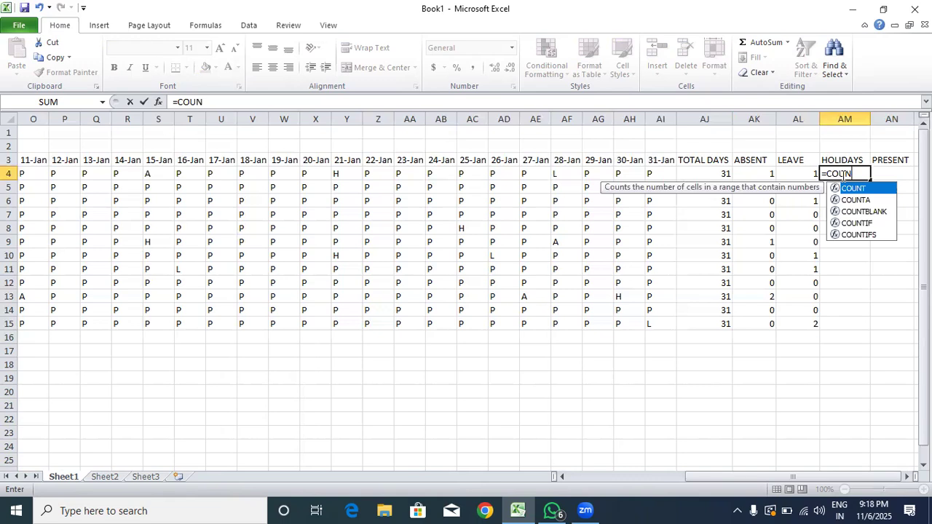
{"action": "type", "text": "TI"}
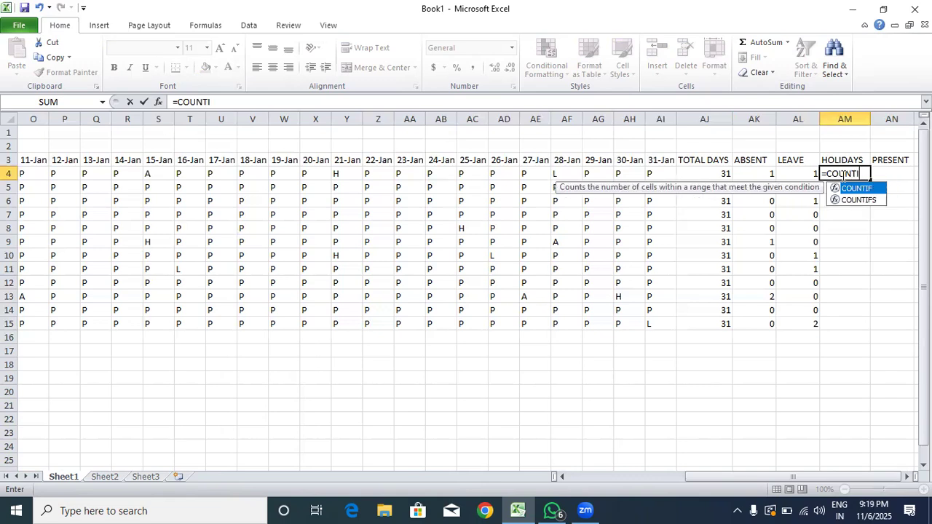
{"action": "type", "text": "F"}
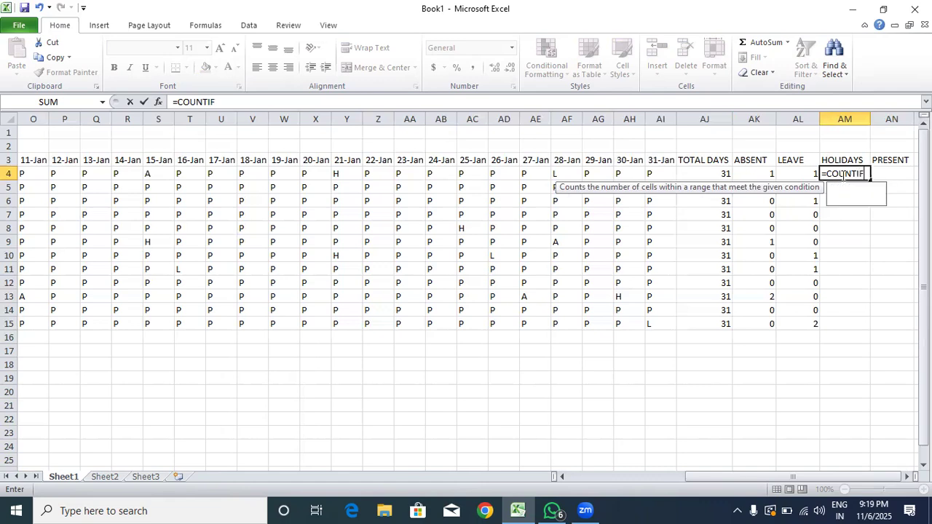
{"action": "type", "text": "("}
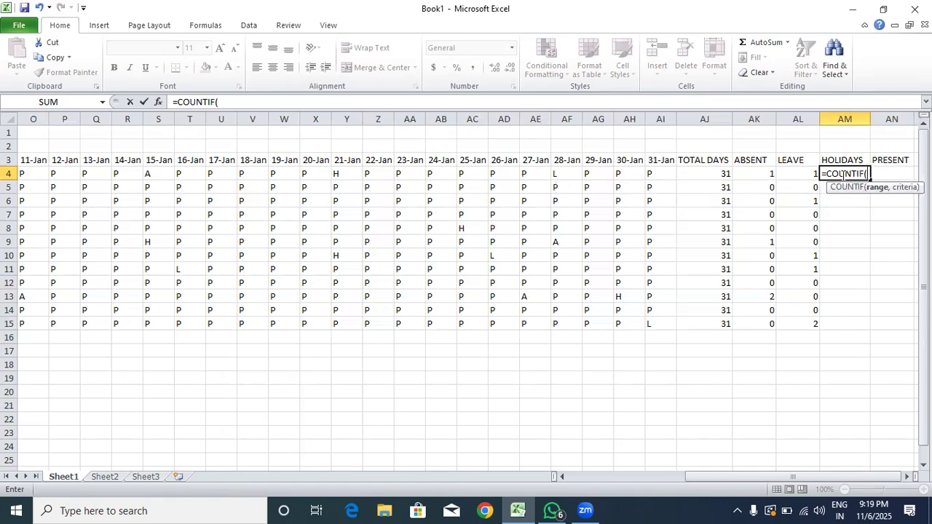
{"action": "type", "text": "E"}
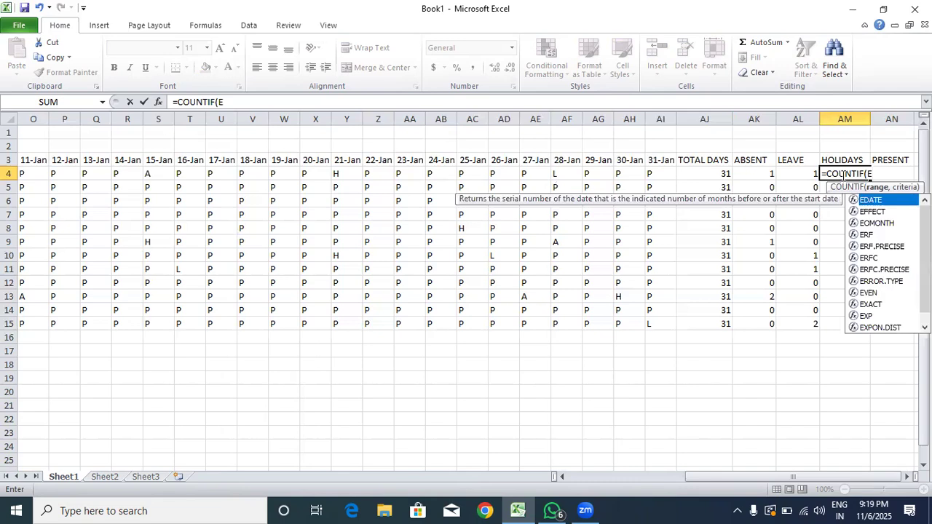
{"action": "type", "text": "4:"}
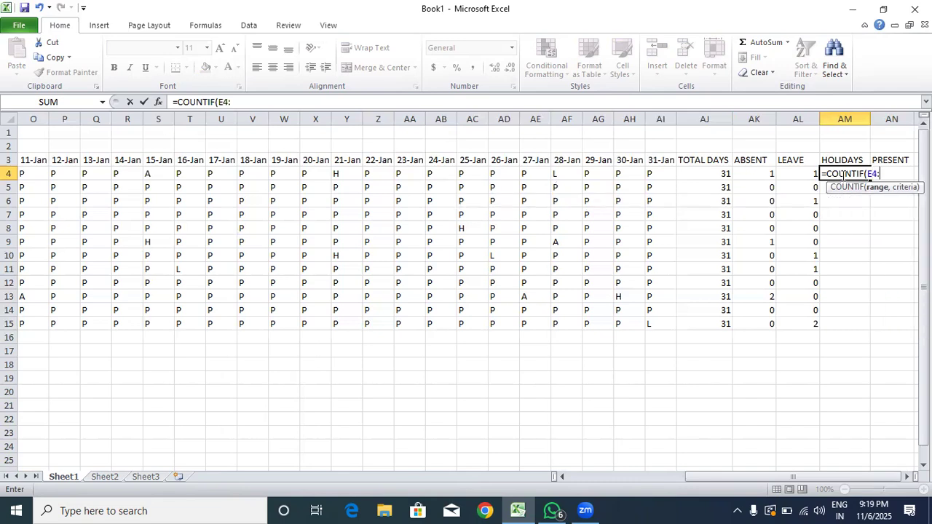
{"action": "type", "text": "AI4"}
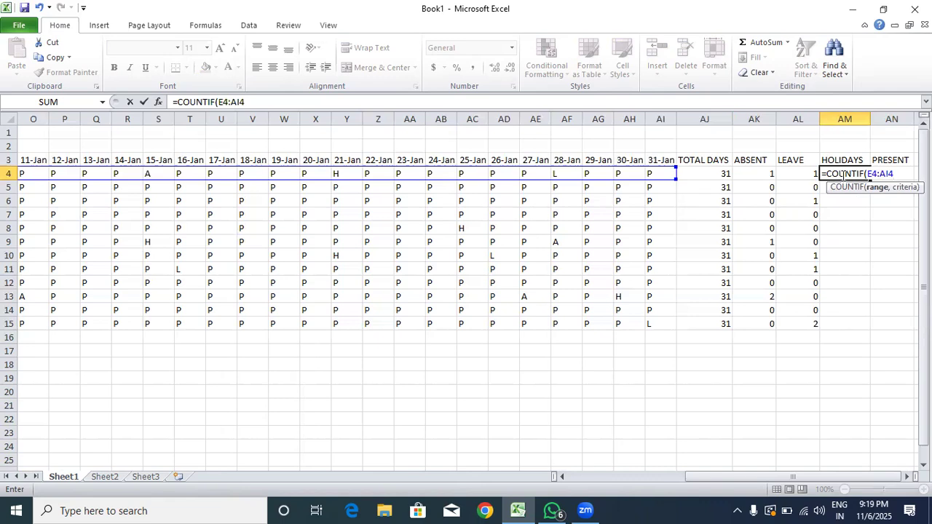
{"action": "type", "text": ",\"H\")"}
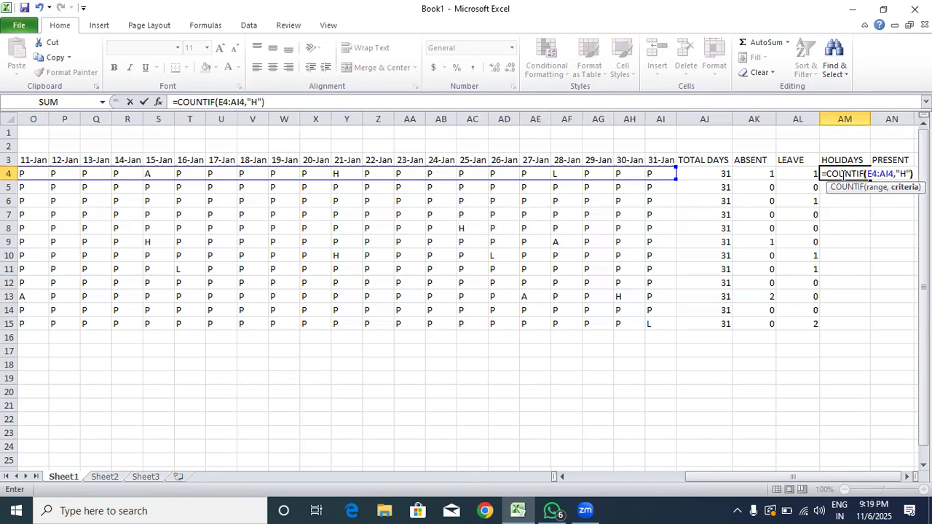
{"action": "key", "text": "Return"}
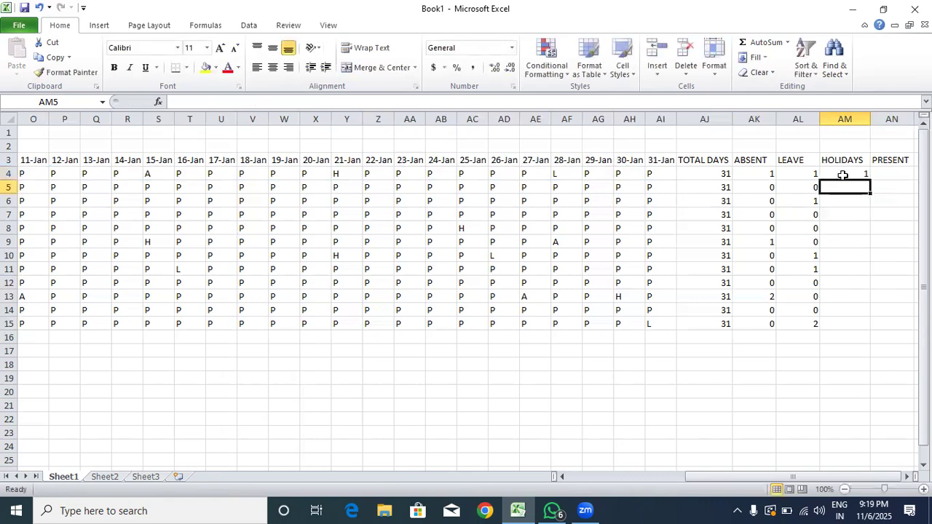
Change the first employee's 17-Jan attendance mark in U4 to H and select the HOLIDAYS formula cell AM4.
{"action": "double_click", "coordinate": [225, 174]}
{"action": "key", "text": "BackSpace"}
{"action": "type", "text": "H"}
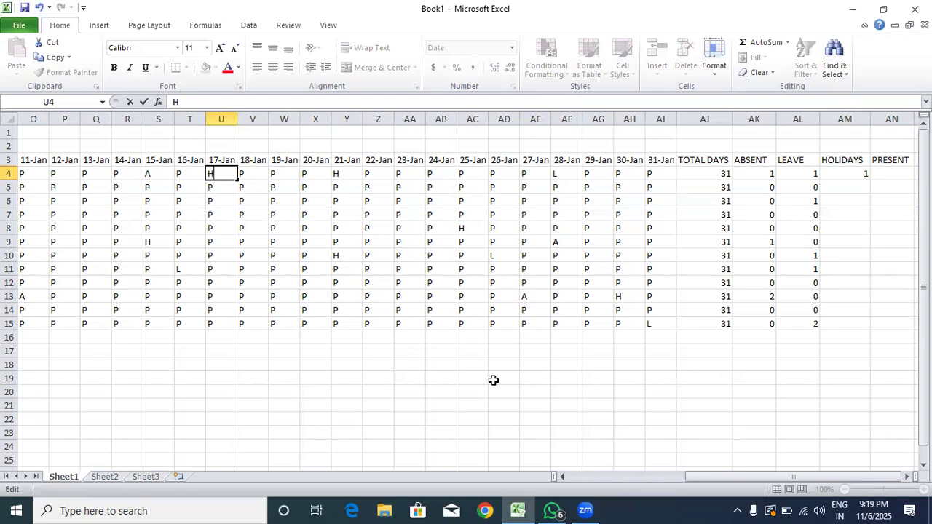
{"action": "left_click", "coordinate": [561, 417]}
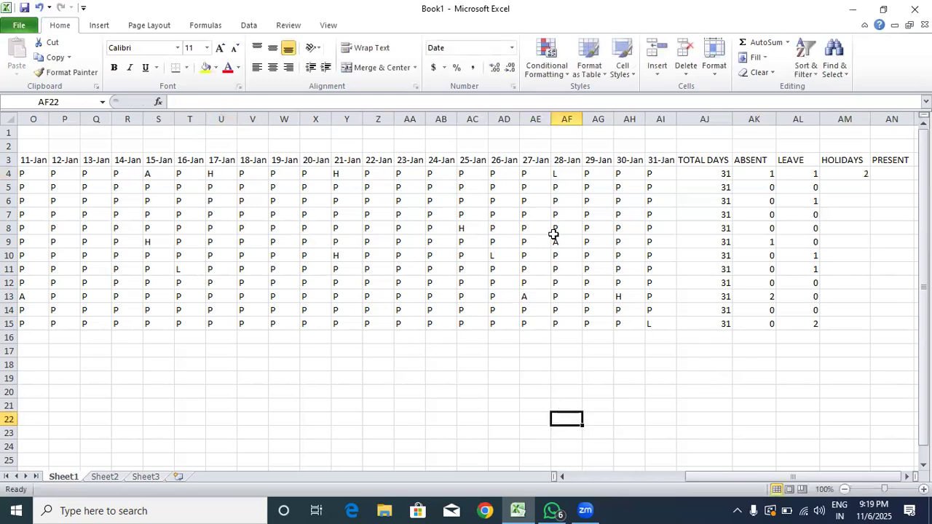
{"action": "left_click", "coordinate": [860, 175]}
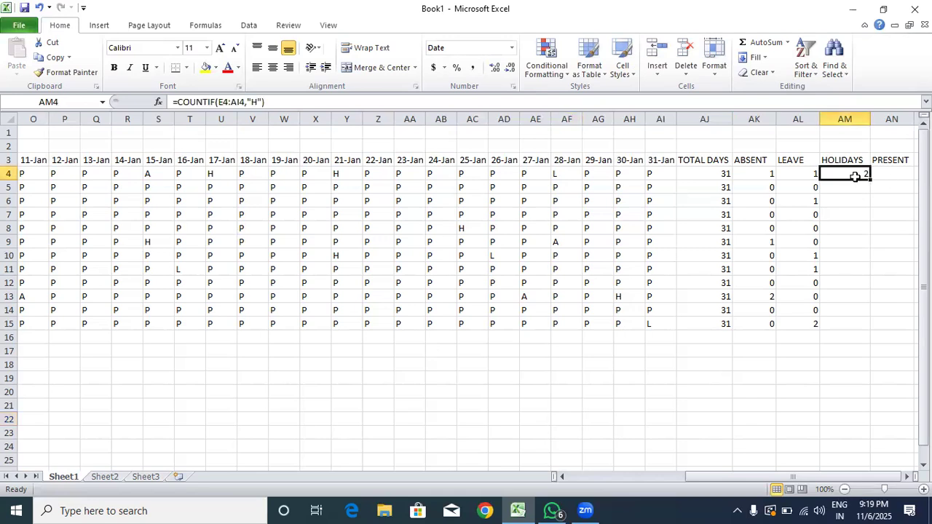
Fill the HOLIDAYS formula from AM4 down to AM15.
{"action": "left_click_drag", "start_coordinate": [869, 181], "coordinate": [861, 332]}
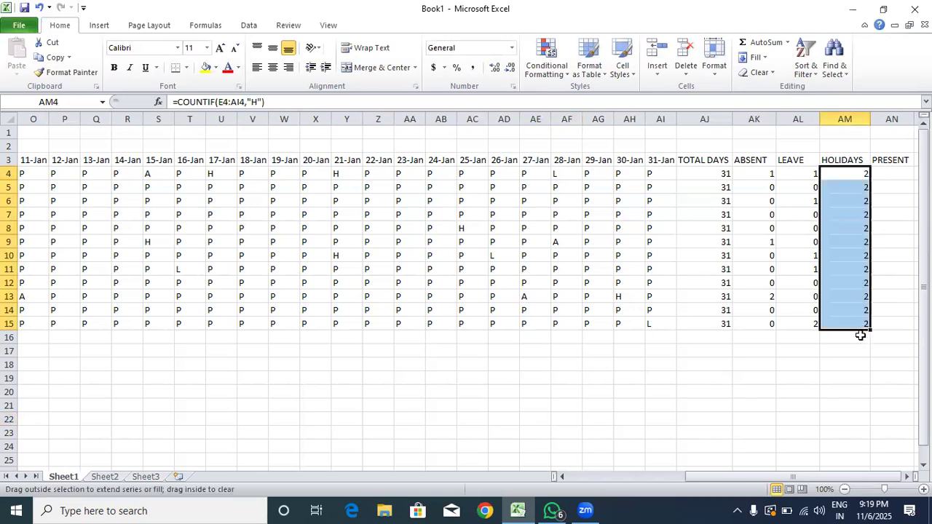
{"action": "left_click", "coordinate": [834, 374]}
{"action": "left_click_drag", "start_coordinate": [766, 478], "coordinate": [764, 478]}
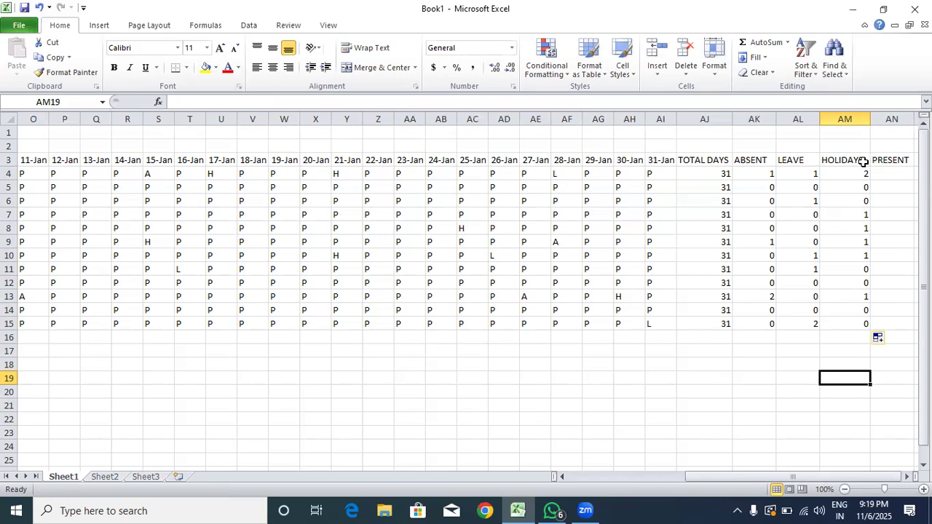
Change the column header in AM3 to HALFDAYS.
{"action": "double_click", "coordinate": [866, 162]}
{"action": "key", "text": "BackSpace"}
{"action": "key", "text": "BackSpace"}
{"action": "key", "text": "BackSpace"}
{"action": "key", "text": "BackSpace"}
{"action": "key", "text": "BackSpace"}
{"action": "key", "text": "BackSpace"}
{"action": "key", "text": "BackSpace"}
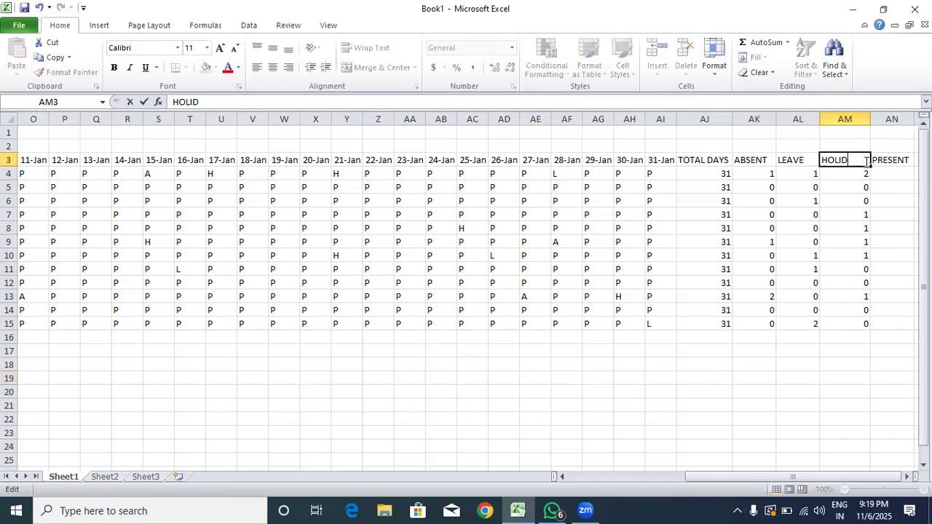
{"action": "type", "text": "ALFDAYS"}
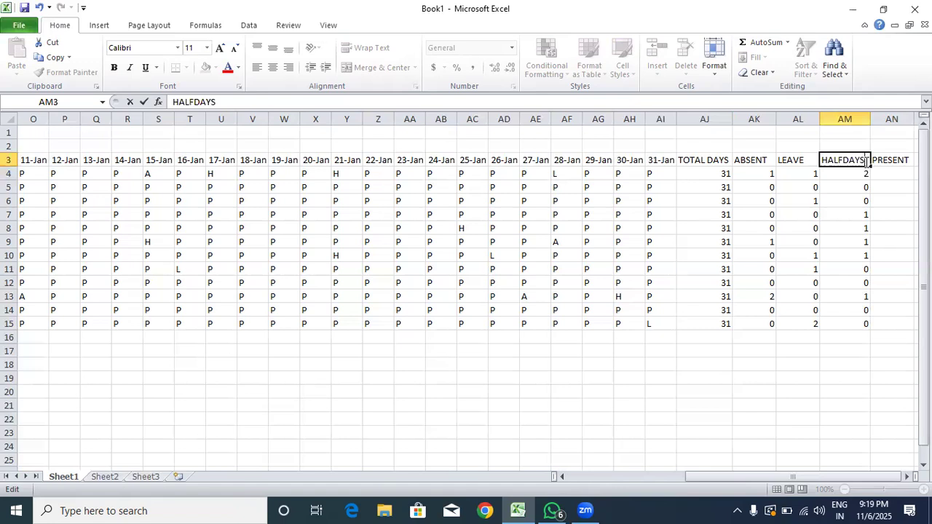
{"action": "left_click", "coordinate": [868, 375]}
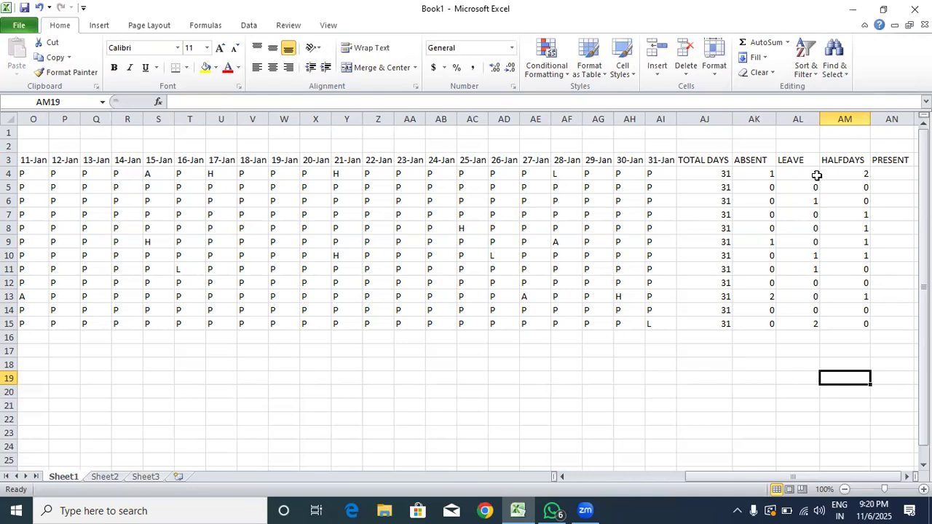
Try to calculate the first employee's present days in AN4 with the formula =AJ4-AK4(AM4/2).
{"action": "double_click", "coordinate": [901, 172]}
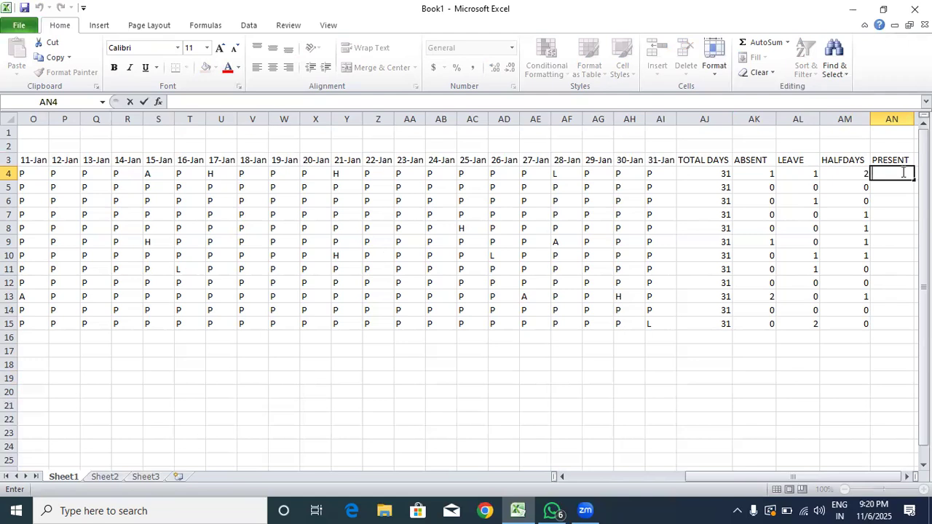
{"action": "type", "text": "="}
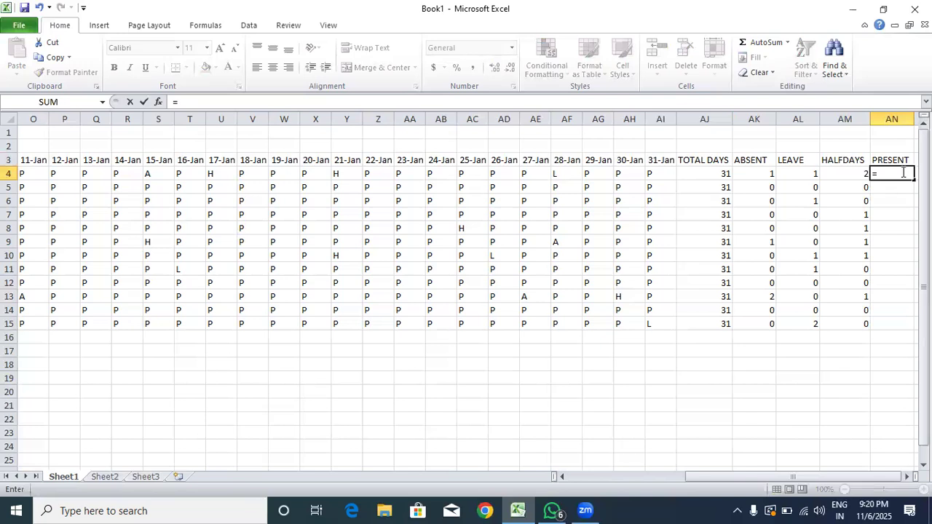
{"action": "left_click", "coordinate": [713, 174]}
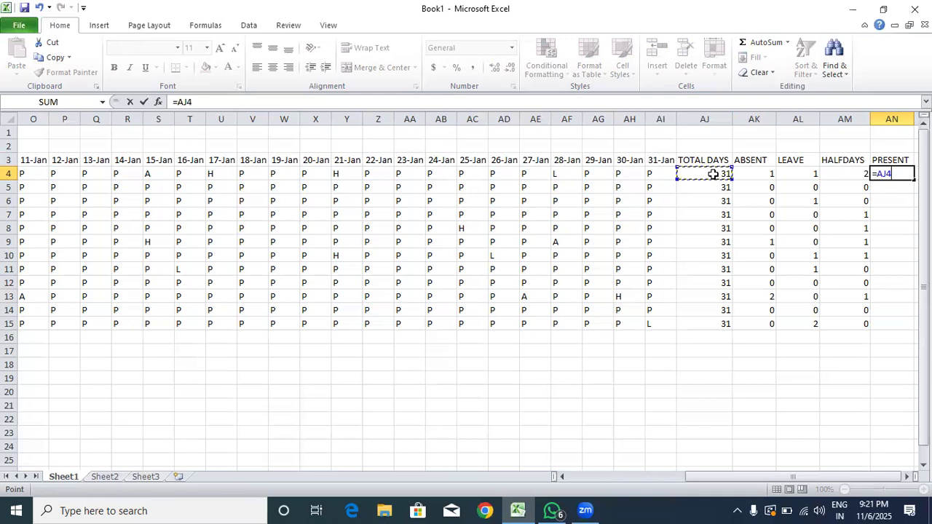
{"action": "type", "text": "-"}
{"action": "left_click", "coordinate": [761, 174]}
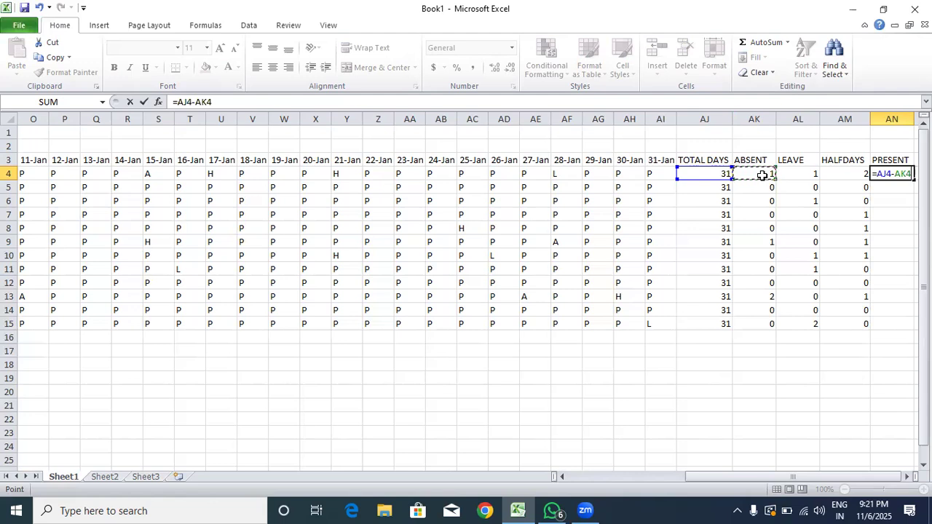
{"action": "type", "text": "("}
{"action": "left_click", "coordinate": [834, 178]}
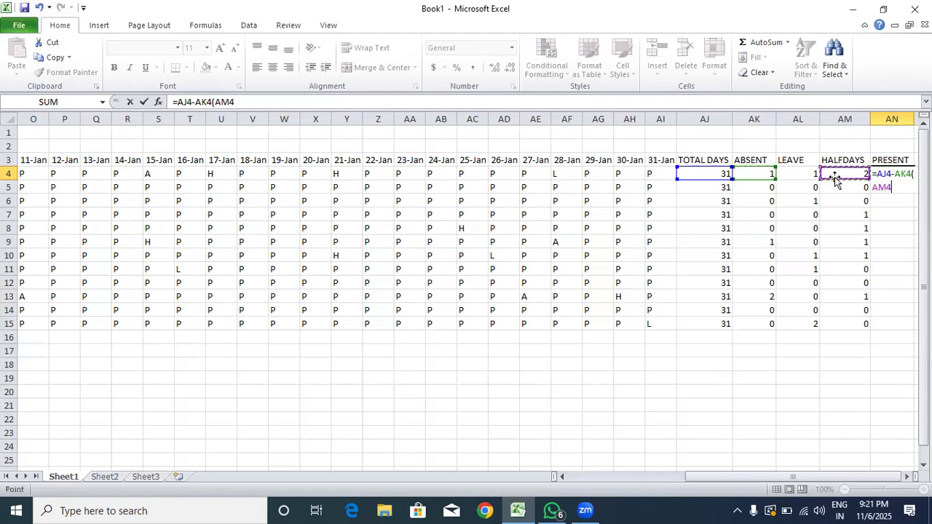
{"action": "type", "text": "/2)"}
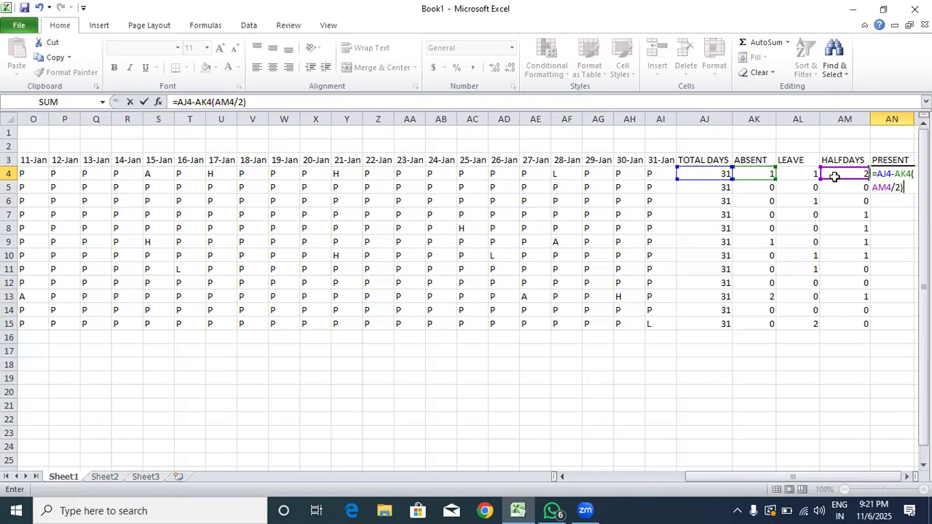
{"action": "key", "text": "Return"}
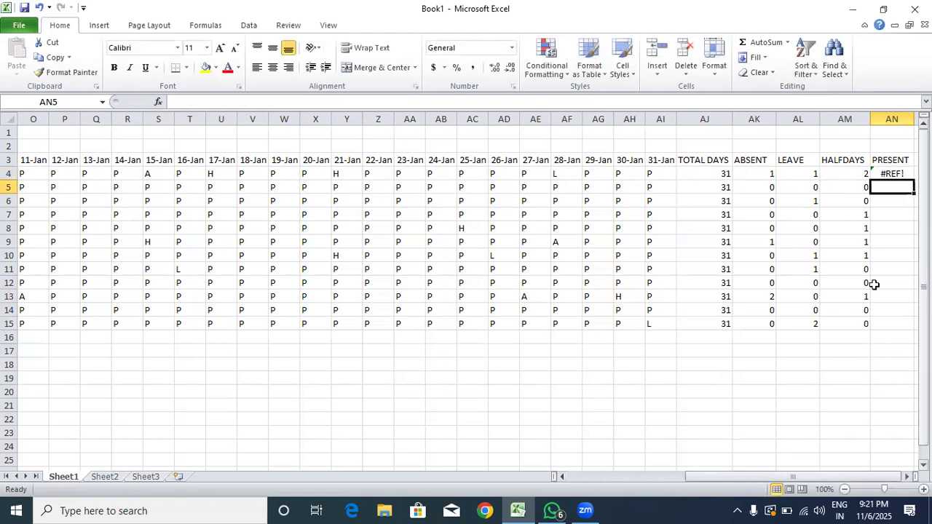
Replace the PRESENT formula in AN4 with =AJ4-AK4,(AM4/2) and accept the proposed correction =AJ4-AK4*(AM4/2).
{"action": "double_click", "coordinate": [881, 174]}
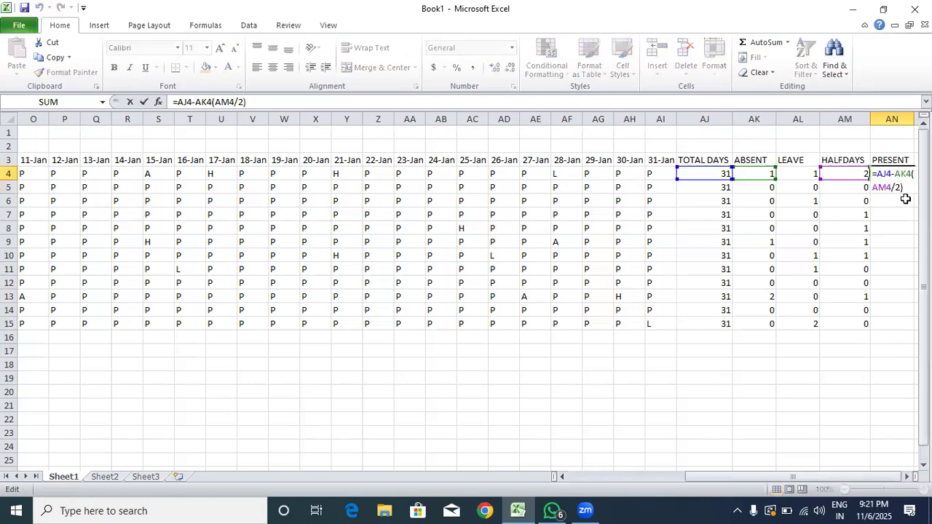
{"action": "left_click", "coordinate": [906, 187]}
{"action": "key", "text": "BackSpace"}
{"action": "key", "text": "BackSpace"}
{"action": "key", "text": "BackSpace"}
{"action": "key", "text": "BackSpace"}
{"action": "key", "text": "BackSpace"}
{"action": "key", "text": "BackSpace"}
{"action": "key", "text": "BackSpace"}
{"action": "key", "text": "BackSpace"}
{"action": "key", "text": "BackSpace"}
{"action": "key", "text": "BackSpace"}
{"action": "key", "text": "BackSpace"}
{"action": "key", "text": "BackSpace"}
{"action": "key", "text": "BackSpace"}
{"action": "key", "text": "BackSpace"}
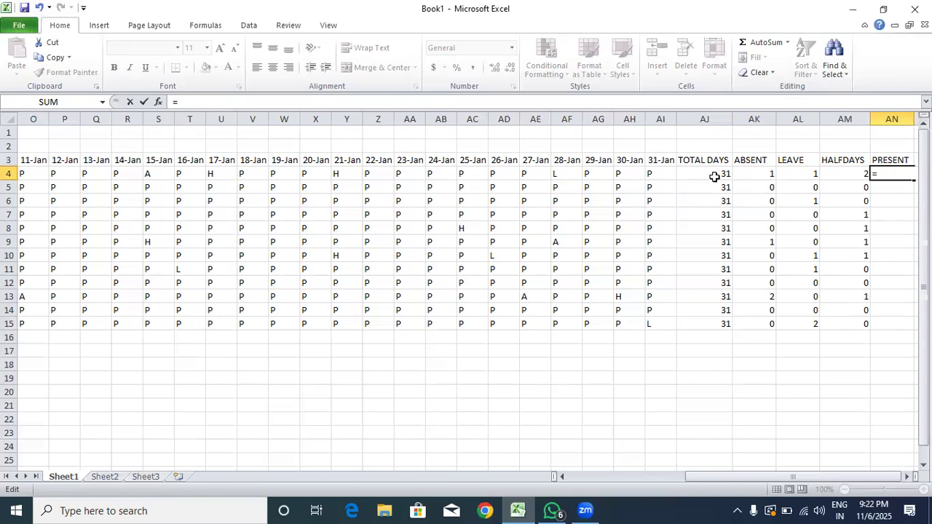
{"action": "left_click", "coordinate": [714, 176]}
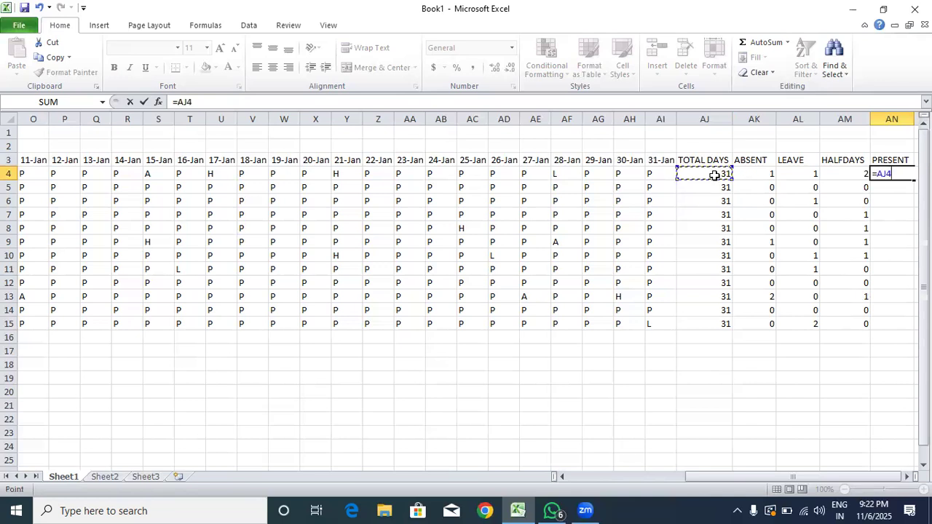
{"action": "type", "text": "-"}
{"action": "left_click", "coordinate": [752, 175]}
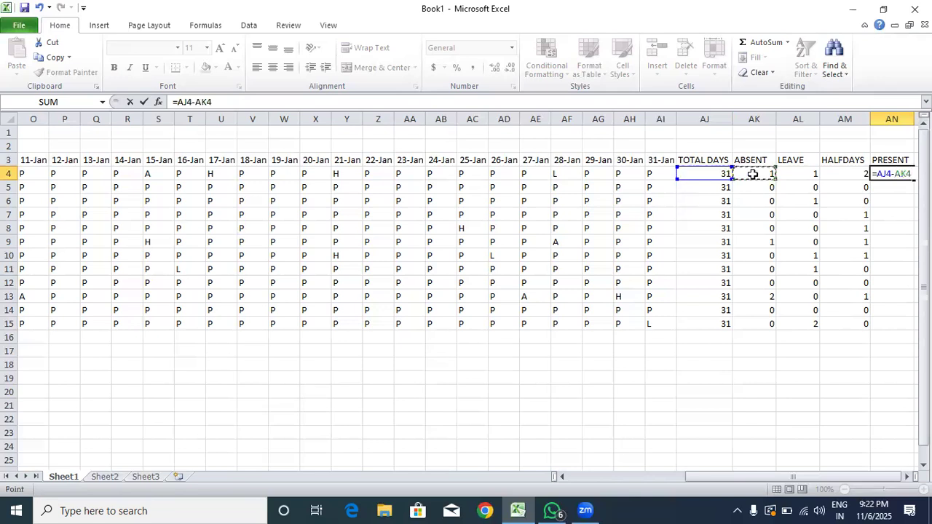
{"action": "type", "text": ","}
{"action": "type", "text": "("}
{"action": "left_click", "coordinate": [828, 174]}
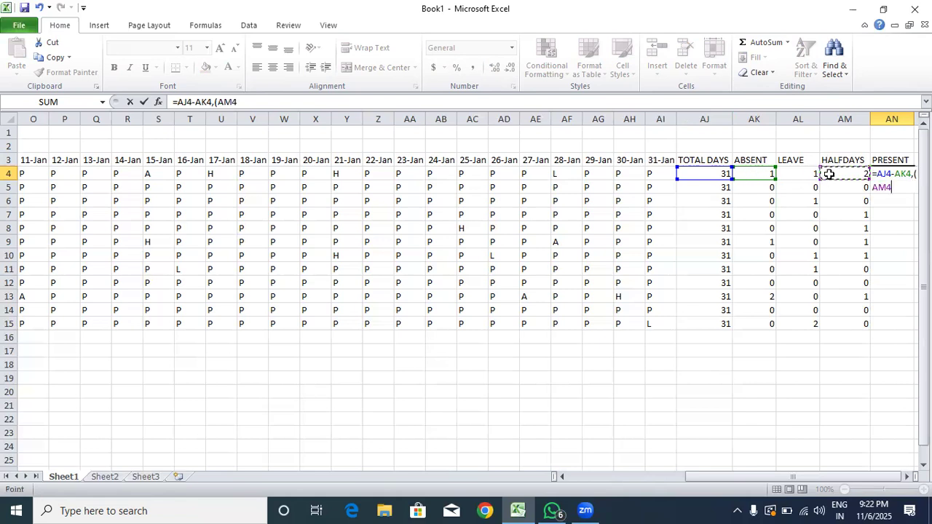
{"action": "type", "text": "/2)"}
{"action": "key", "text": "Return"}
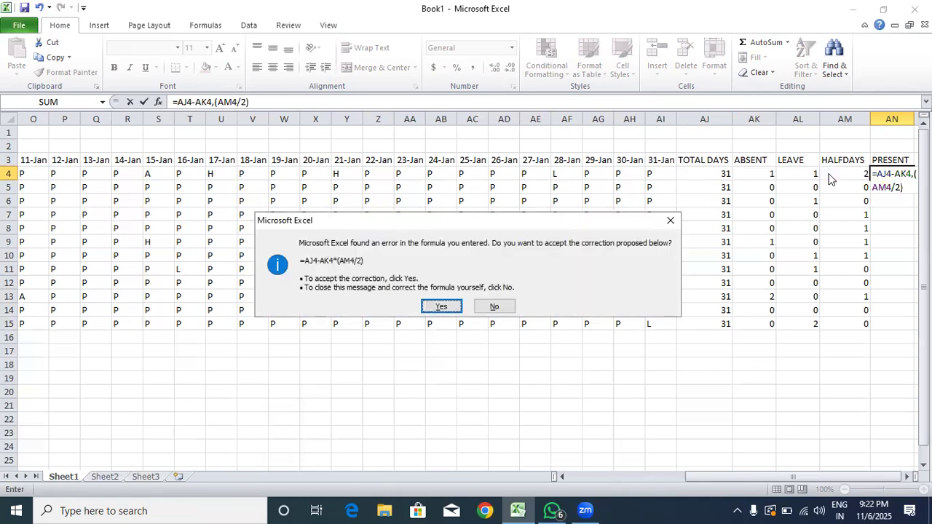
{"action": "left_click", "coordinate": [429, 306]}
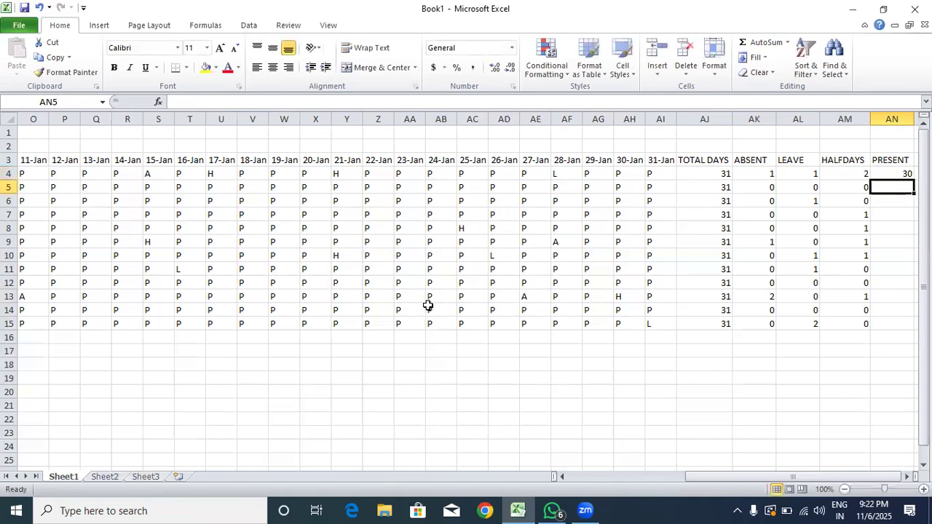
Fill the PRESENT formula from AN4 down to AN15.
{"action": "left_click", "coordinate": [905, 176]}
{"action": "left_click_drag", "start_coordinate": [914, 180], "coordinate": [901, 329]}
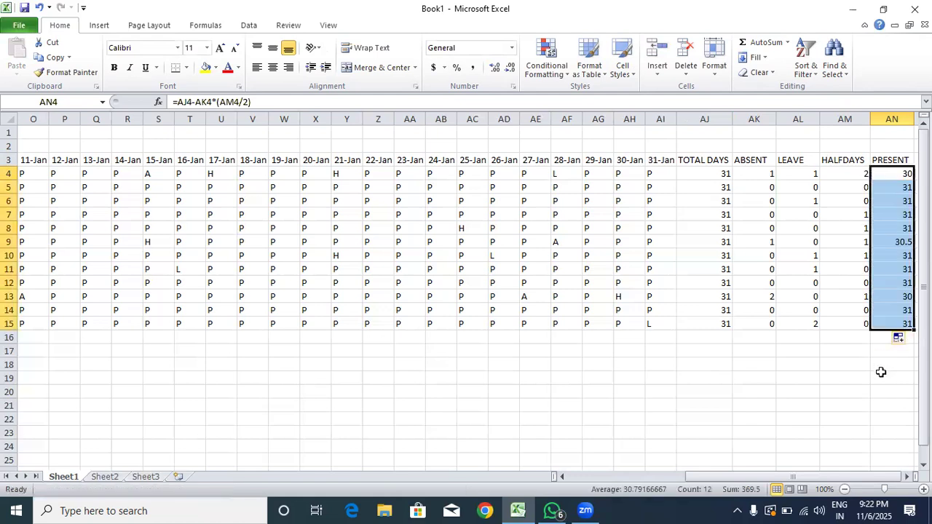
{"action": "left_click", "coordinate": [880, 374]}
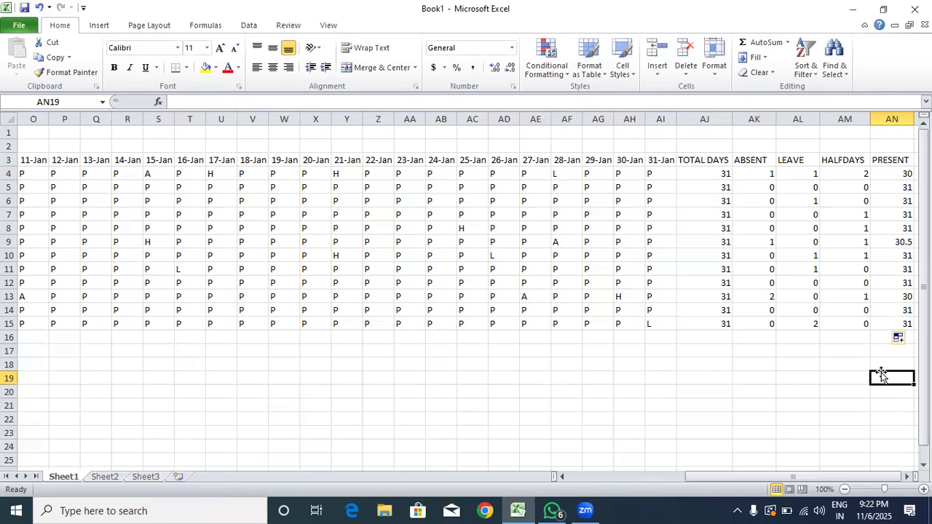
Merge and center the two empty rows above the table headers, A1:AN2.
{"action": "left_click_drag", "start_coordinate": [759, 477], "coordinate": [623, 477]}
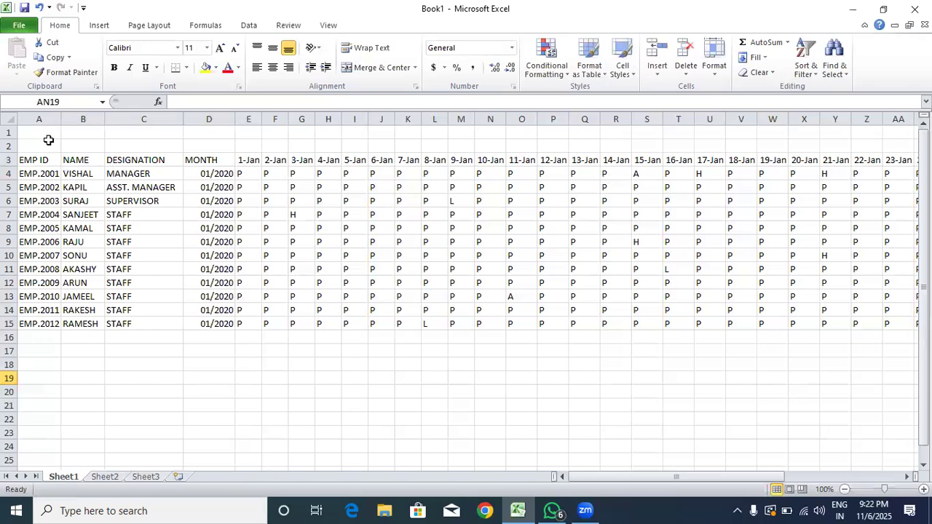
{"action": "left_click_drag", "start_coordinate": [44, 132], "coordinate": [839, 143]}
{"action": "left_click", "coordinate": [379, 69]}
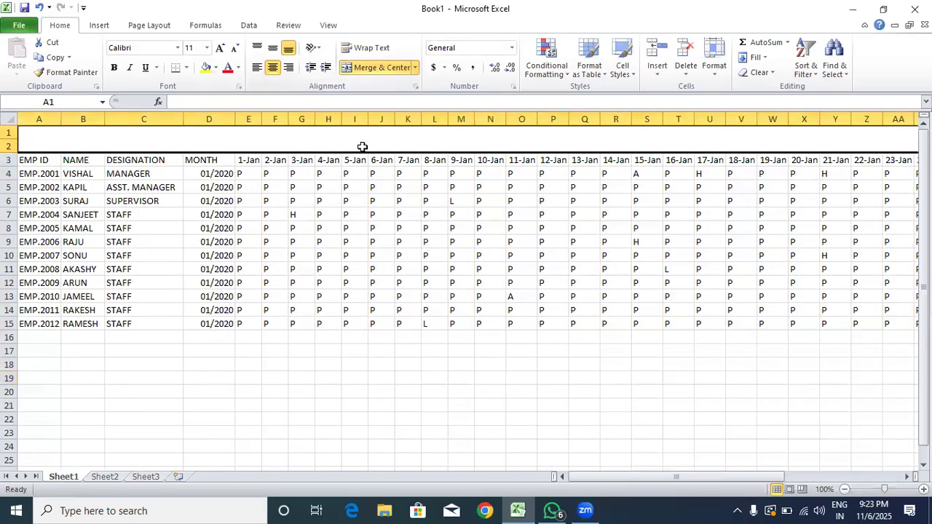
Enter the title ATTANDANCE SHEET FOR JAN.2020 in the merged cell A1.
{"action": "double_click", "coordinate": [362, 144]}
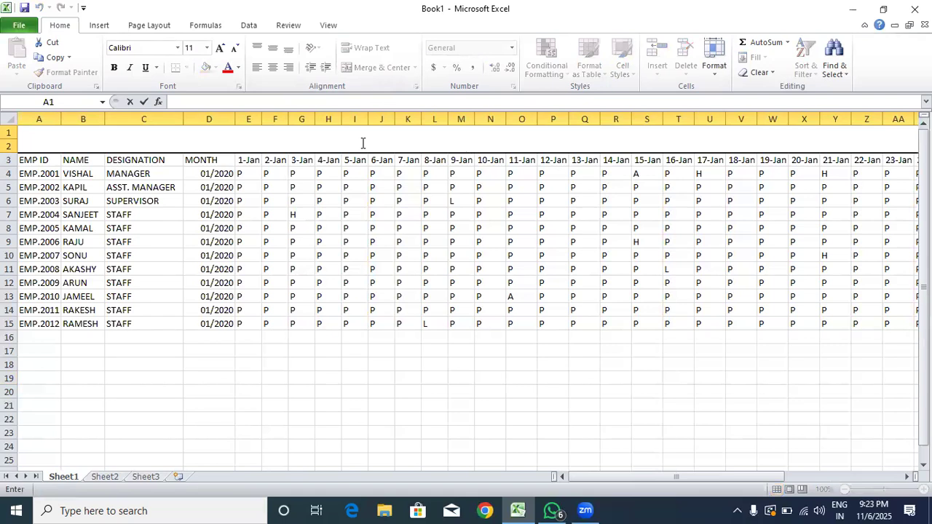
{"action": "type", "text": "ATTANDANCE "}
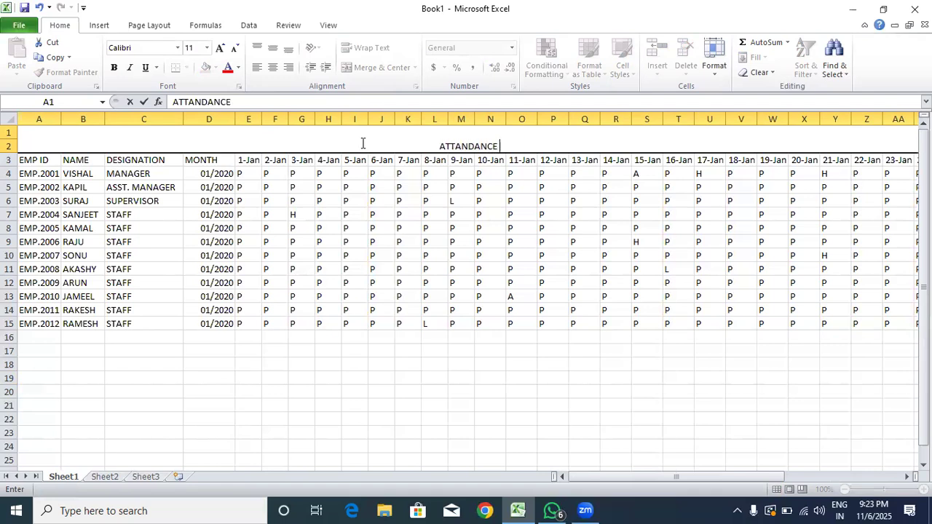
{"action": "type", "text": "SHEET FOR"}
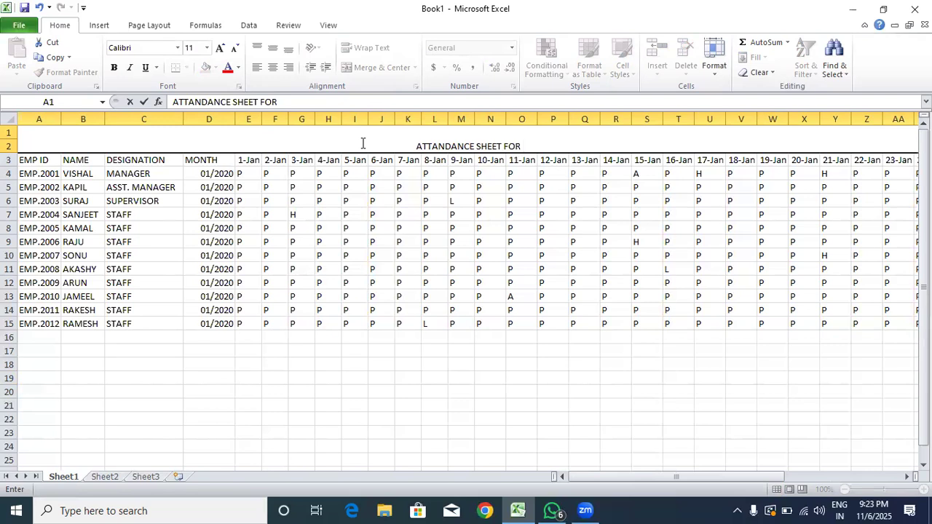
{"action": "type", "text": " JAN"}
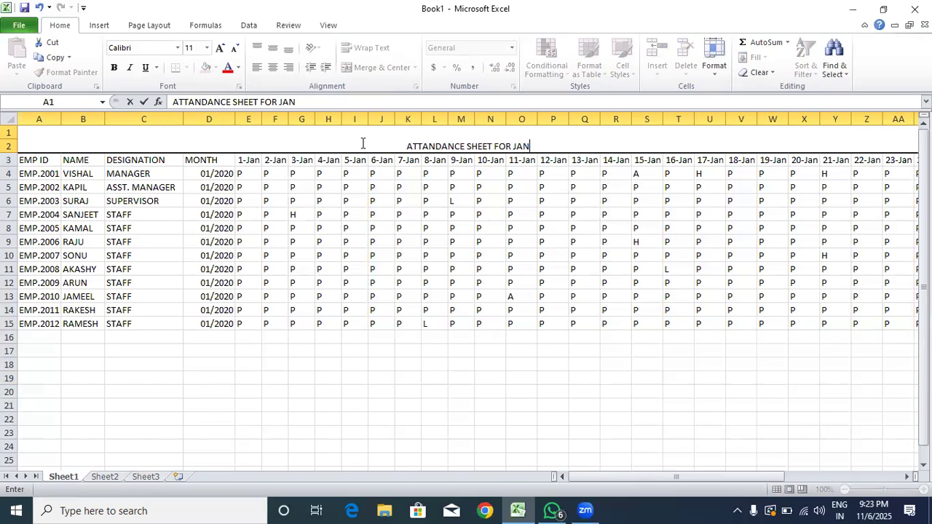
{"action": "type", "text": ".2020"}
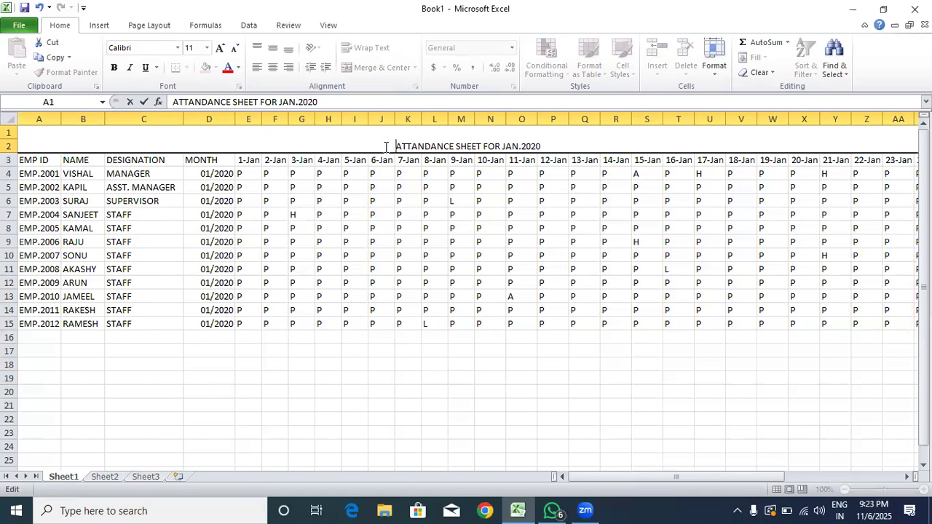
{"action": "left_click", "coordinate": [437, 201]}
Align the title vertically to the middle of its merged cell and enlarge its font to size 26.
{"action": "left_click", "coordinate": [441, 145]}
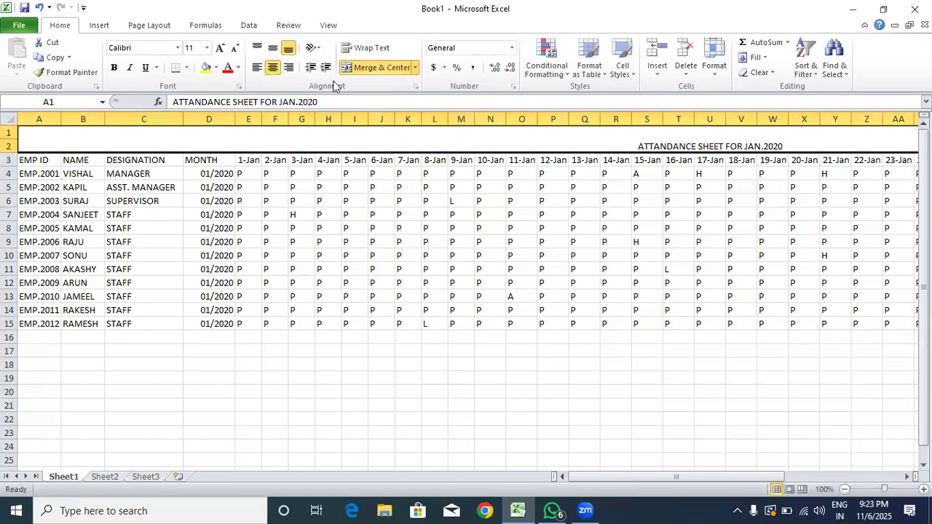
{"action": "left_click", "coordinate": [272, 47]}
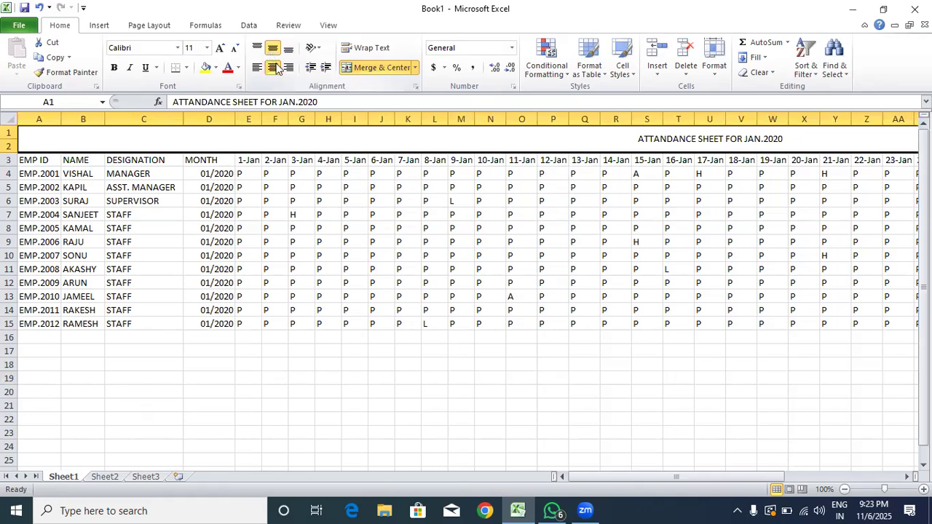
{"action": "left_click", "coordinate": [218, 49]}
{"action": "left_click", "coordinate": [219, 49]}
{"action": "left_click", "coordinate": [218, 49]}
{"action": "left_click", "coordinate": [219, 49]}
{"action": "left_click", "coordinate": [218, 49]}
{"action": "left_click", "coordinate": [218, 49]}
{"action": "left_click", "coordinate": [218, 49]}
{"action": "left_click", "coordinate": [218, 49]}
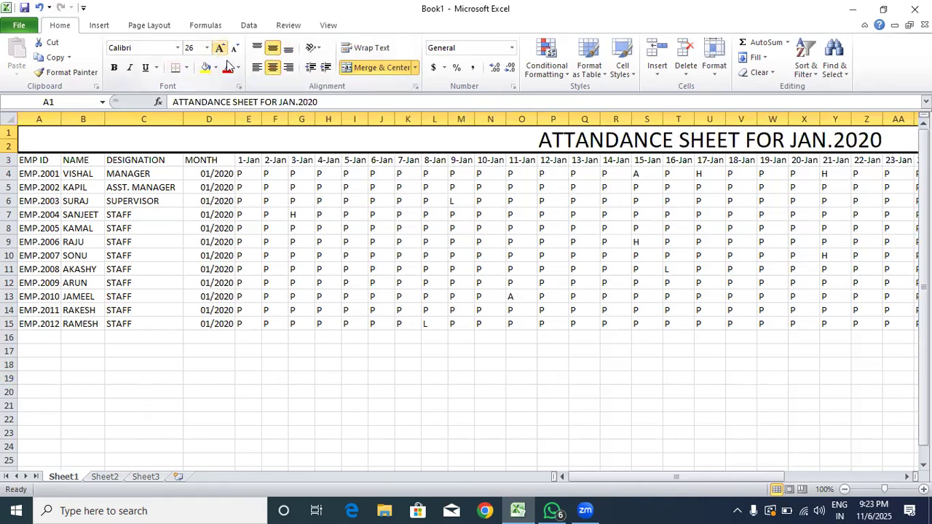
Fill the merged title cell with light green and the header row A3:AN3 with yellow.
{"action": "left_click", "coordinate": [215, 67]}
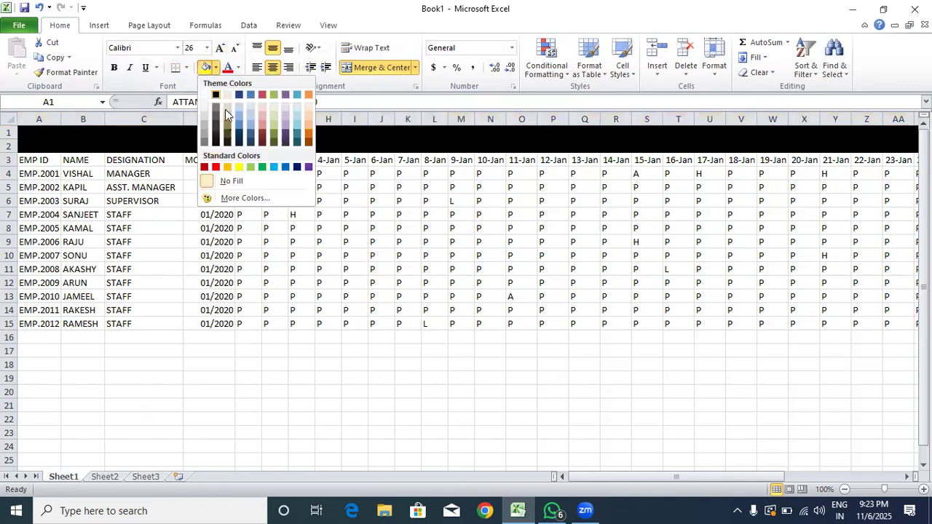
{"action": "left_click", "coordinate": [251, 166]}
{"action": "left_click", "coordinate": [45, 160]}
{"action": "left_click_drag", "start_coordinate": [76, 159], "coordinate": [721, 162]}
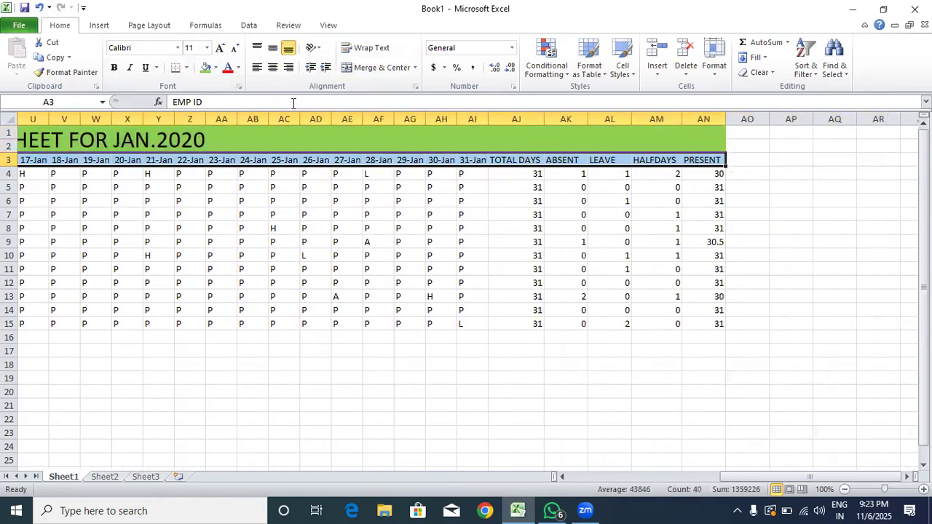
{"action": "left_click", "coordinate": [215, 67]}
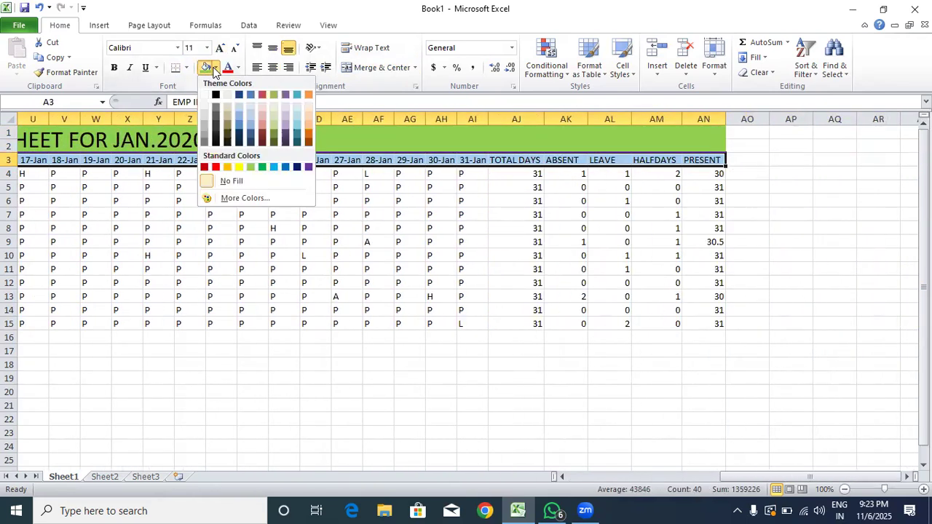
{"action": "left_click", "coordinate": [242, 167]}
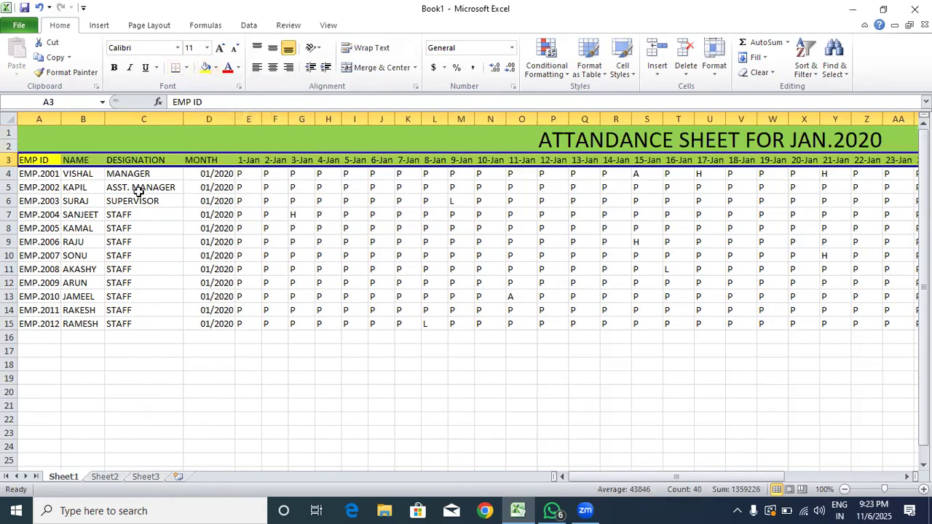
Apply all borders to the whole attendance table, including its title, A1:AN15.
{"action": "left_click", "coordinate": [89, 199]}
{"action": "left_click_drag", "start_coordinate": [26, 174], "coordinate": [650, 310]}
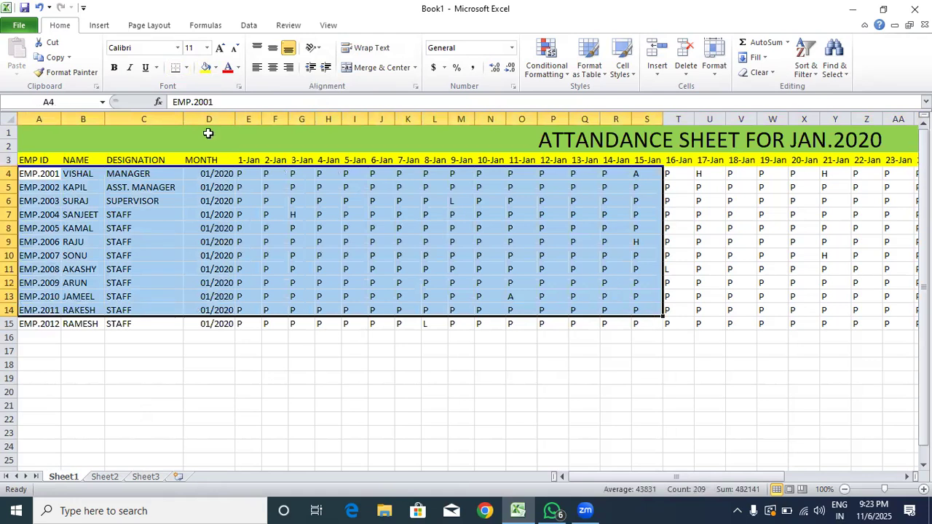
{"action": "left_click_drag", "start_coordinate": [27, 151], "coordinate": [557, 327]}
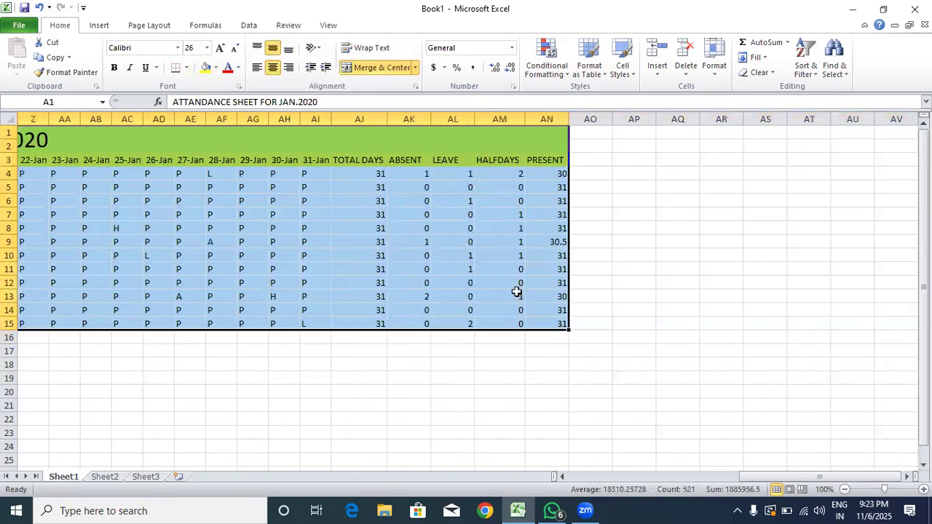
{"action": "left_click", "coordinate": [186, 68]}
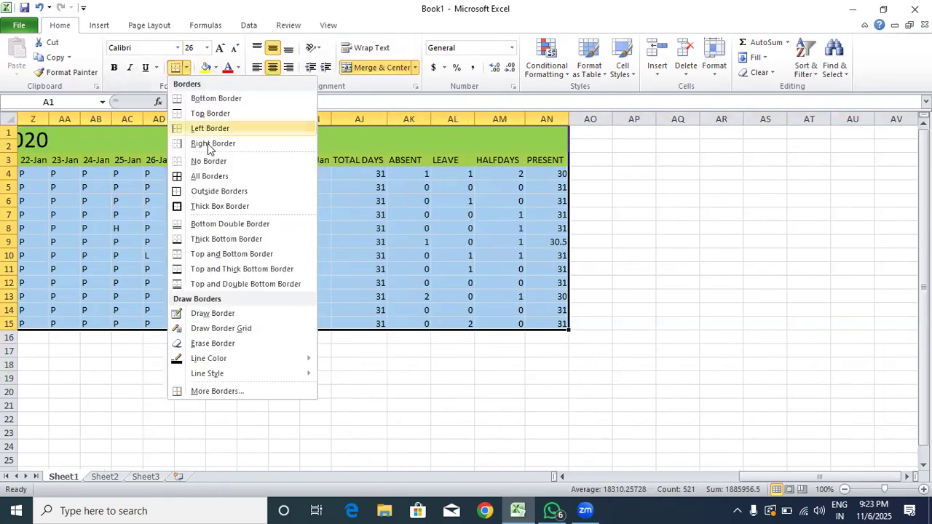
{"action": "left_click", "coordinate": [211, 177]}
{"action": "left_click", "coordinate": [399, 351]}
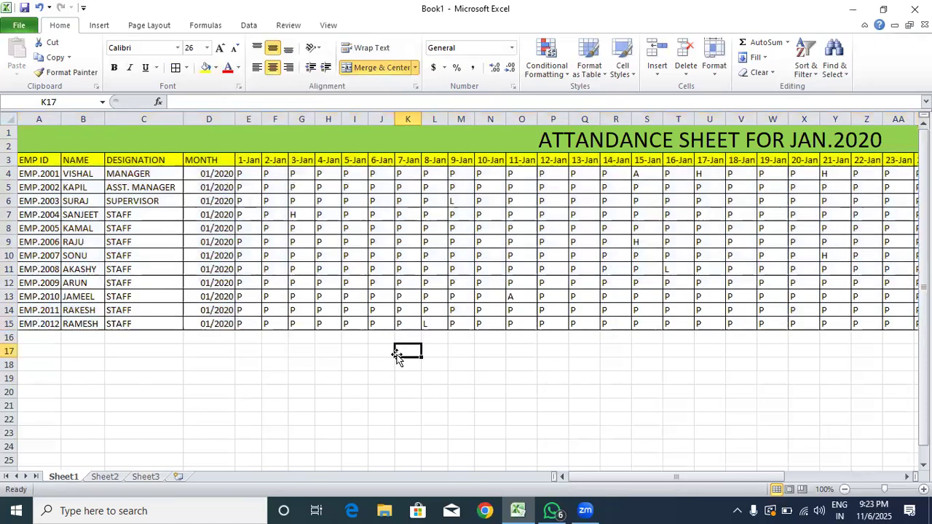
Add a thick box border around the whole attendance table, A1:AN15.
{"action": "left_click_drag", "start_coordinate": [158, 134], "coordinate": [818, 322]}
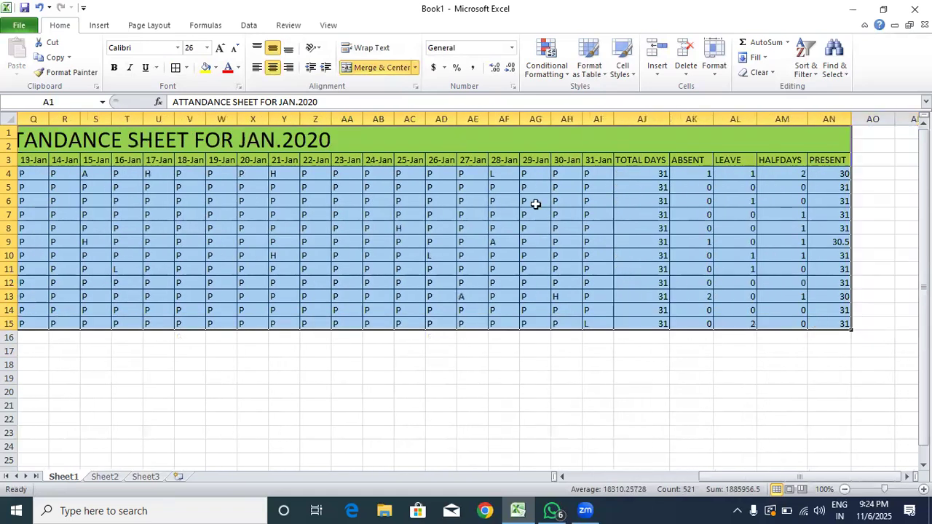
{"action": "left_click", "coordinate": [186, 68]}
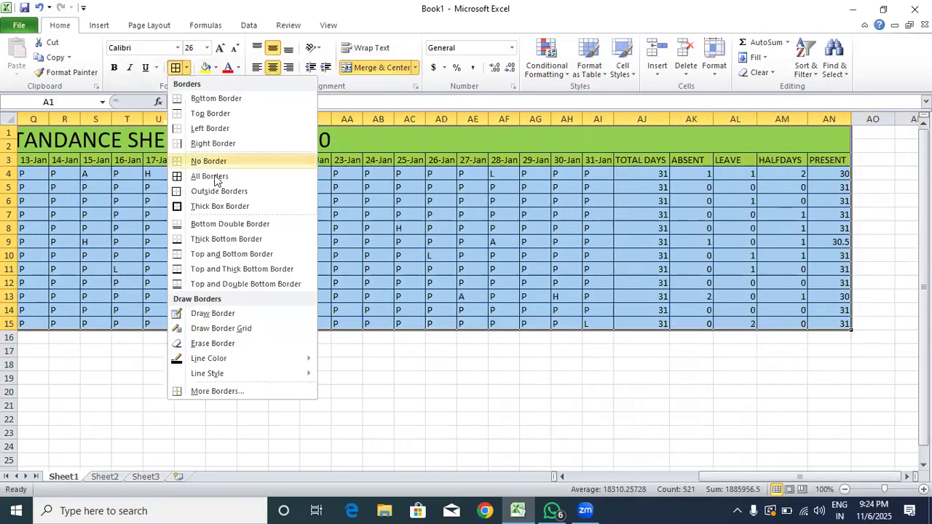
{"action": "left_click", "coordinate": [217, 206]}
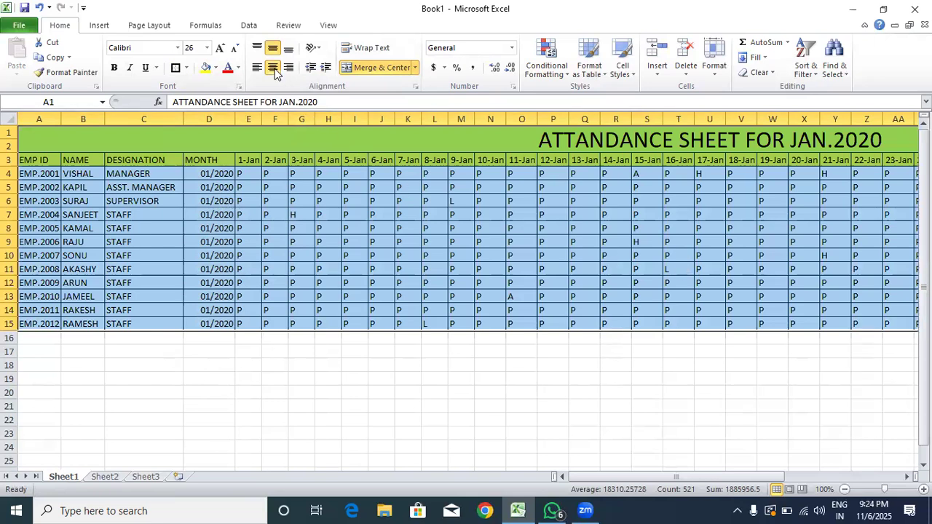
{"action": "left_click", "coordinate": [299, 228]}
Center the header row and all employee rows below the title horizontally and align them vertically to the middle.
{"action": "left_click_drag", "start_coordinate": [52, 162], "coordinate": [789, 330]}
{"action": "left_click", "coordinate": [274, 67]}
{"action": "left_click", "coordinate": [272, 48]}
{"action": "left_click", "coordinate": [433, 389]}
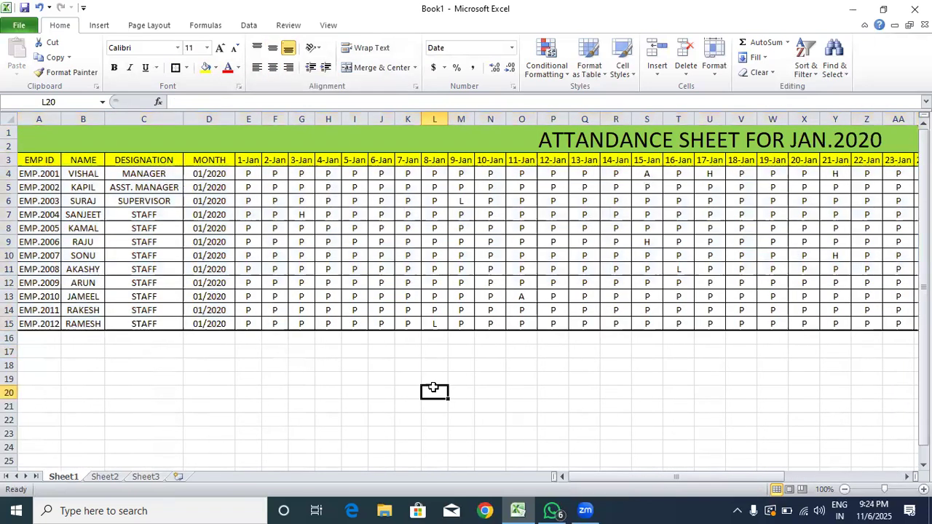
{"action": "left_click_drag", "start_coordinate": [577, 475], "coordinate": [633, 475]}
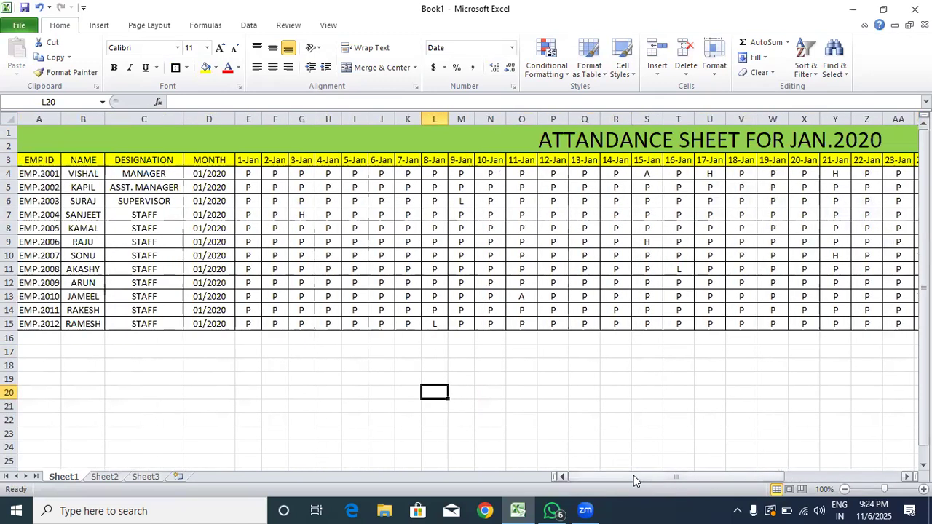